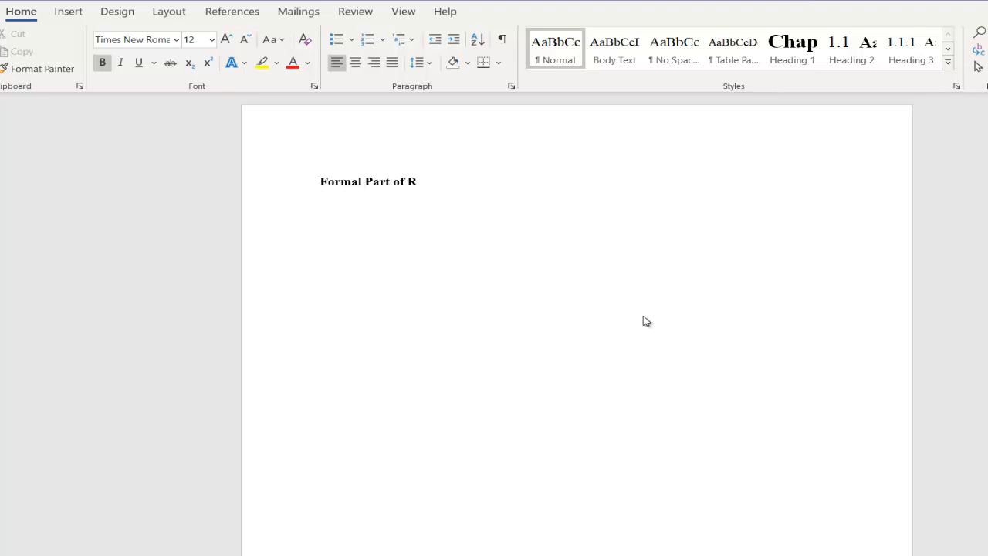
Add a "Main Body of the Report" bullet below "Formal Part of Report", and a "Cover Page" sub-bullet under the formal part
key(Return)
text(Main Body)
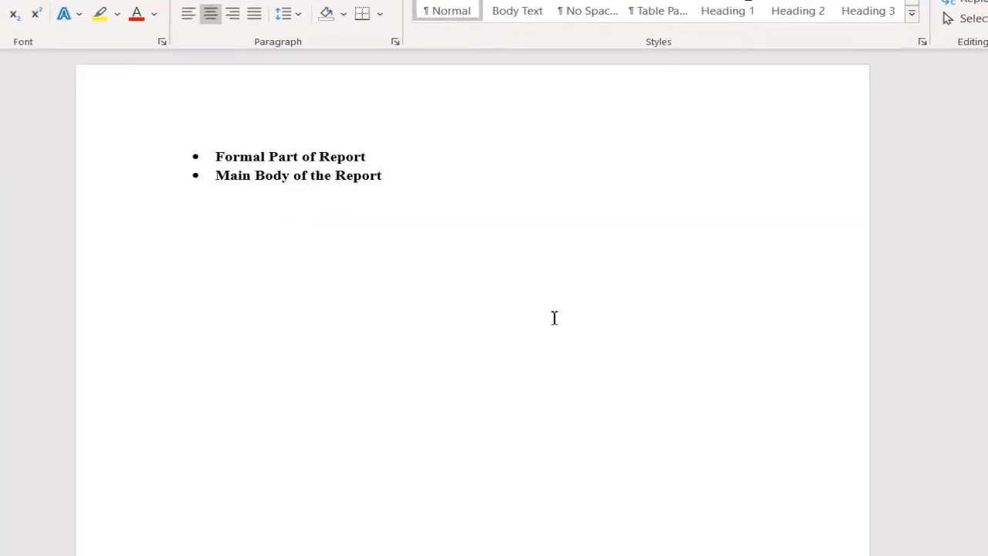
key(Up)
key(Up)
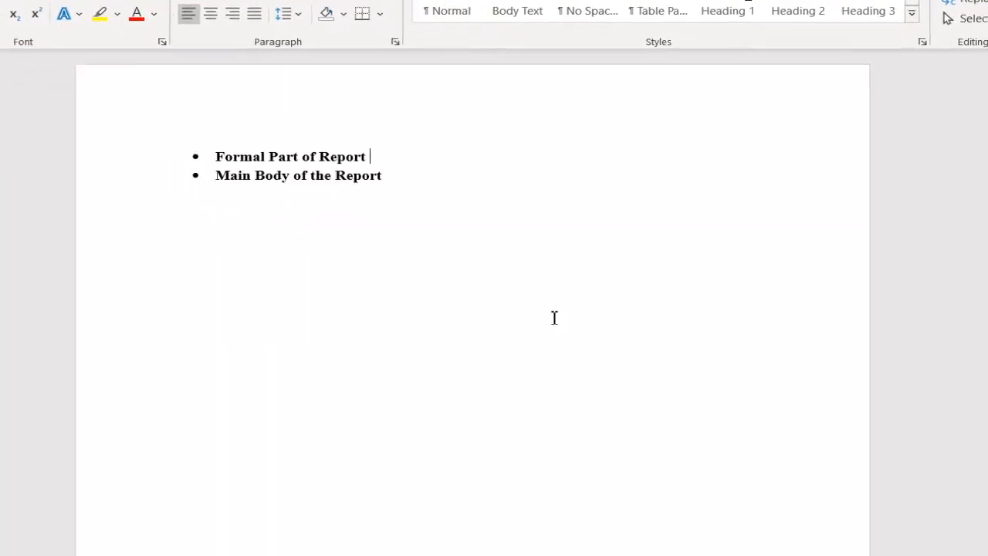
key(Down)
key(Return)
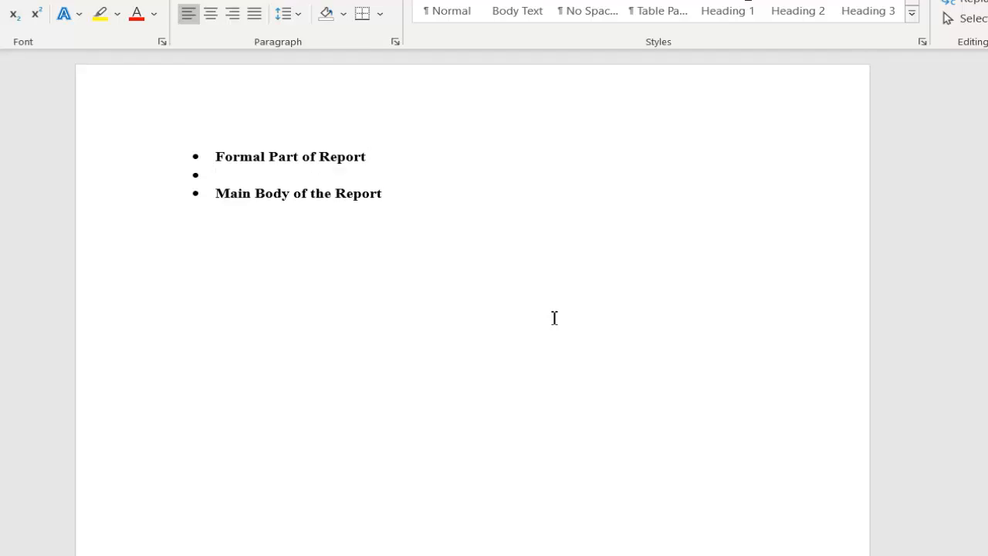
key(Tab)
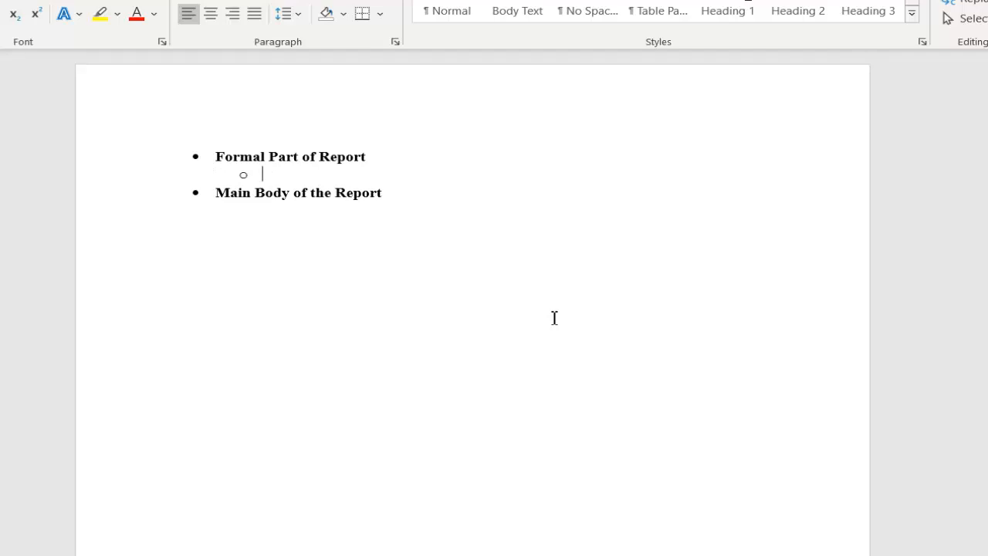
text(Cover Page)
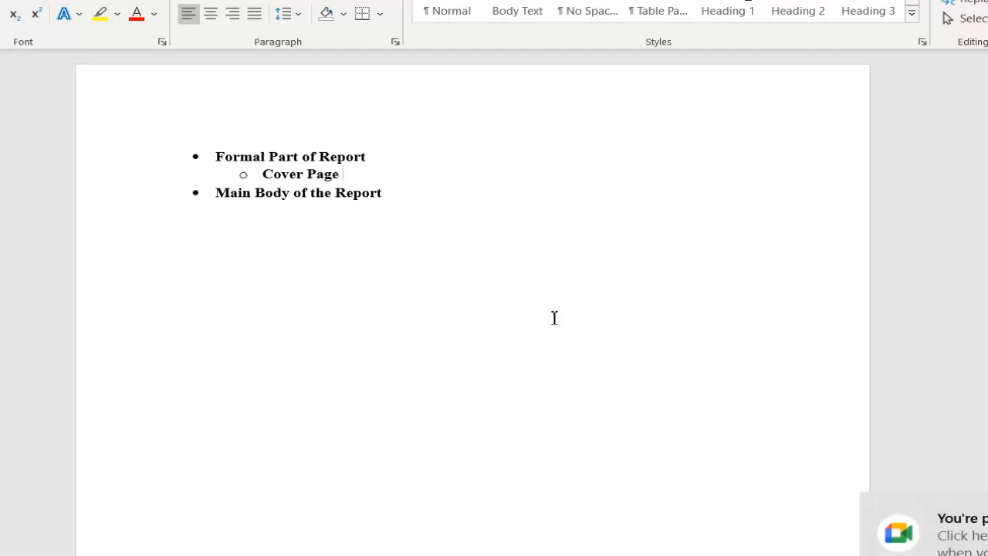
key(Return)
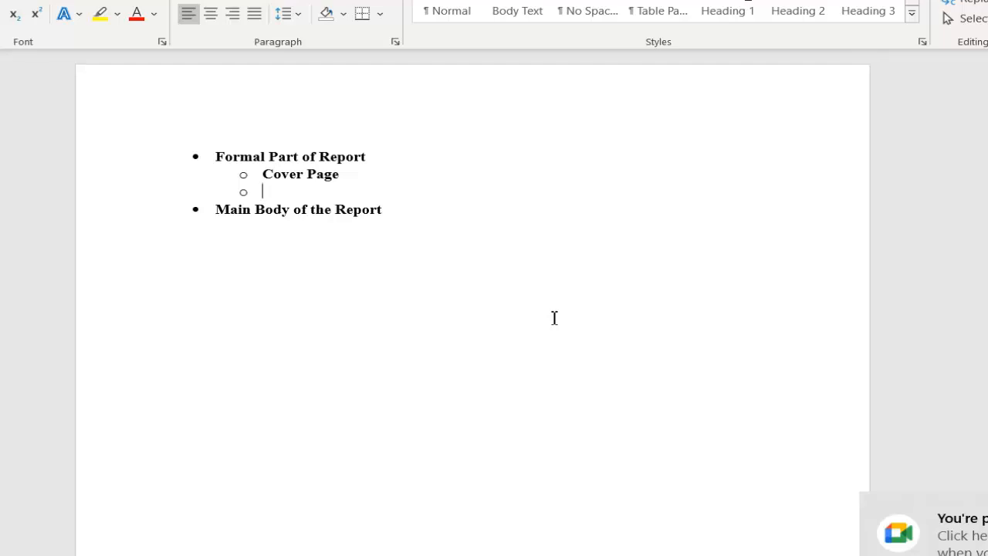
Add the sub-bullet "Title Fly/Title page" below "Cover Page"
text(Title)
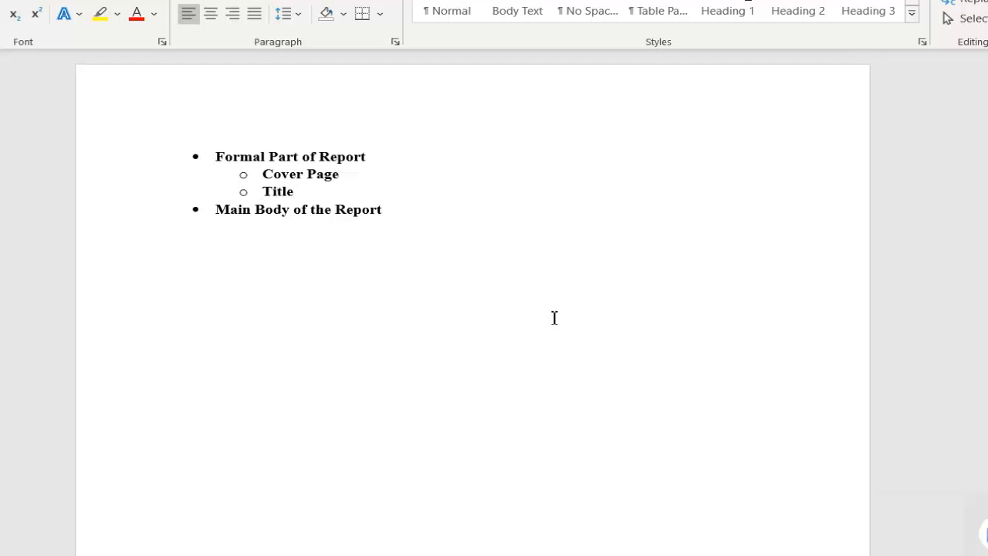
text( Fly?)
key(BackSpace)
text(/)
text(T)
text(itle )
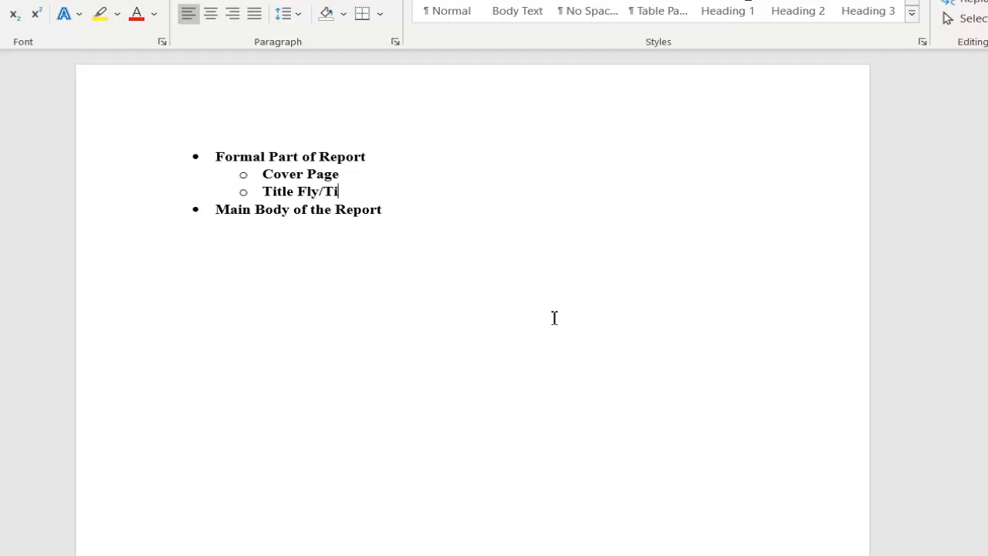
text(page)
key(Return)
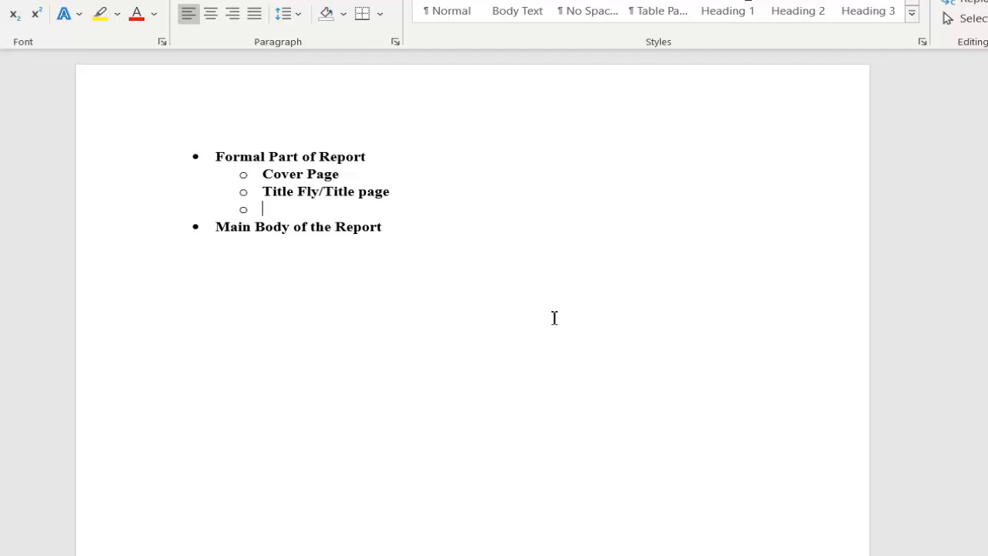
Add the sub-bullets "Table of Content" and "Acknowledgement" to the formal part of the outline
text(Table of Cont)
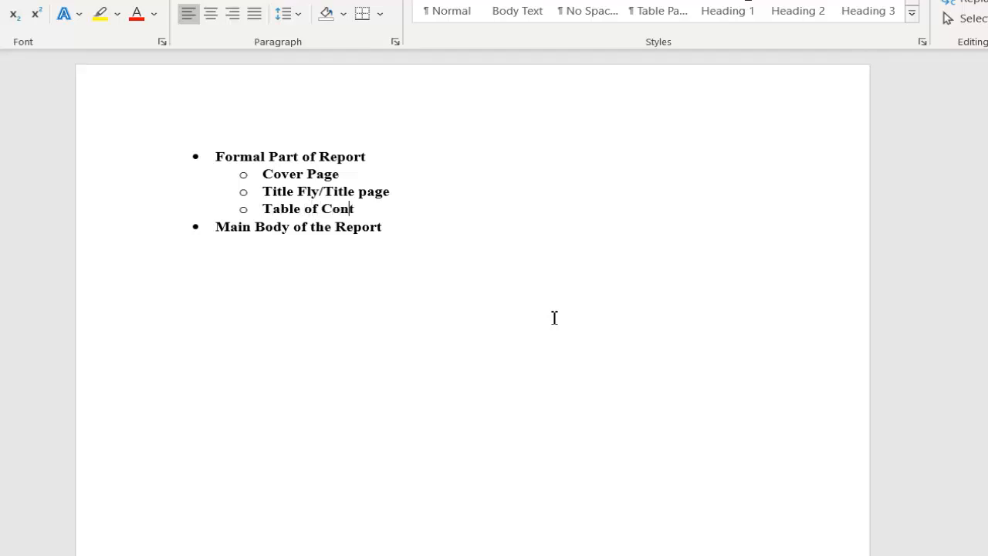
text(ent)
key(Return)
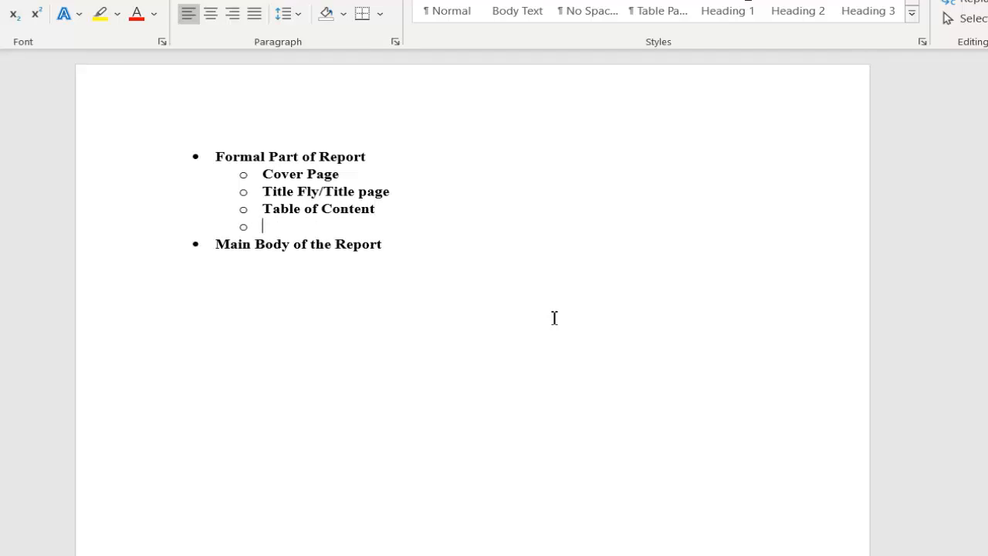
text(Acknowledgemente)
key(End)
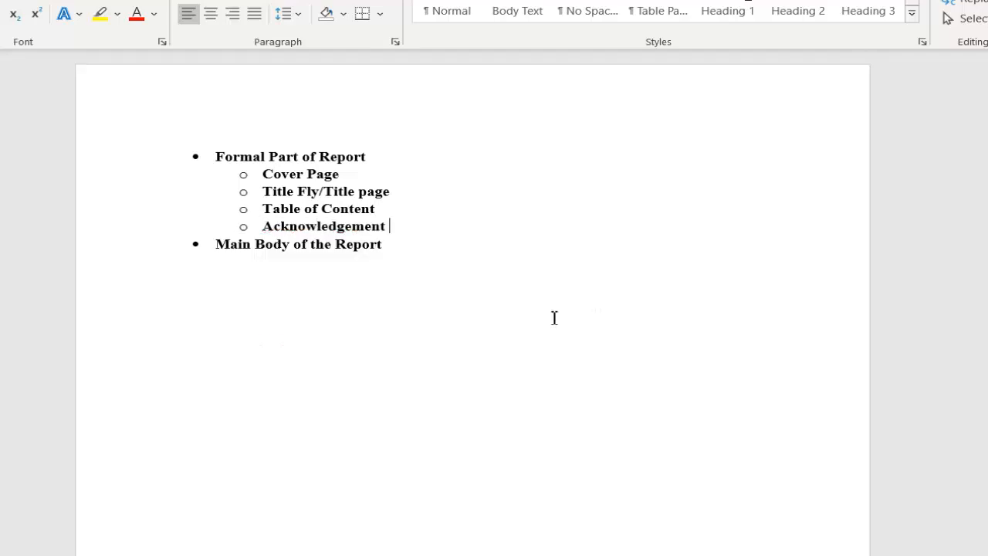
key(Return)
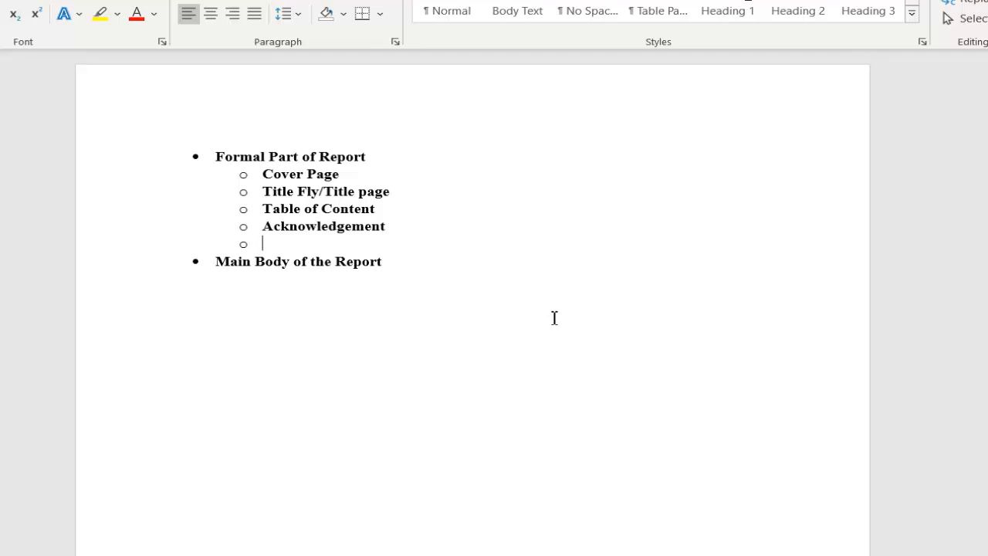
Add the sub-bullets "Executive Summery" and "Etc." below "Acknowledgement", followed by an empty sub-bullet
text(Executive Sum)
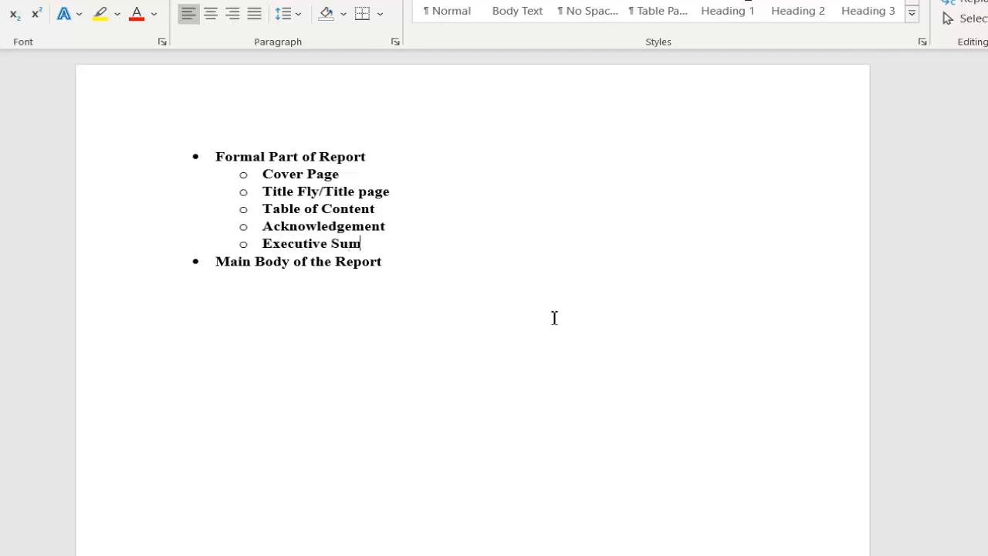
text(mery)
key(Return)
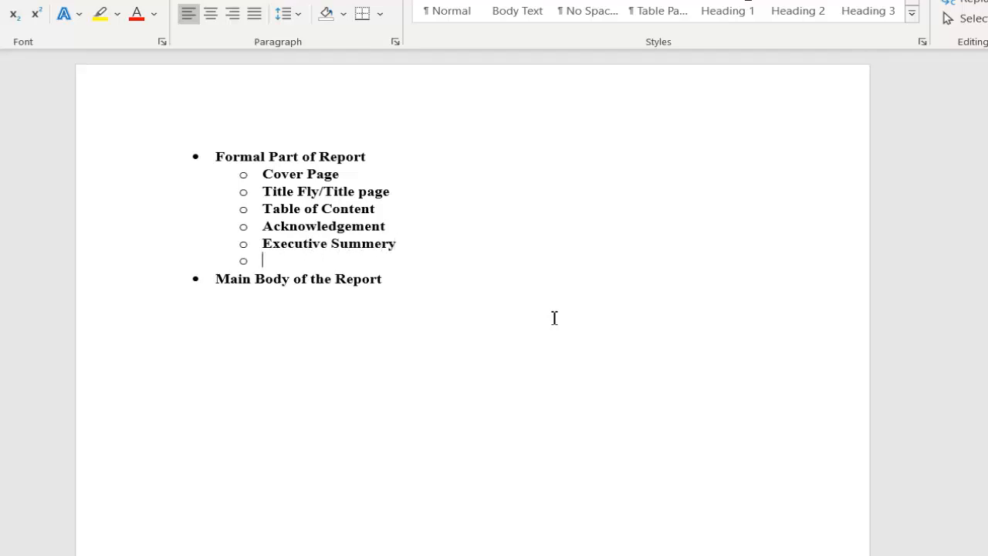
text(Etc.)
key(Return)
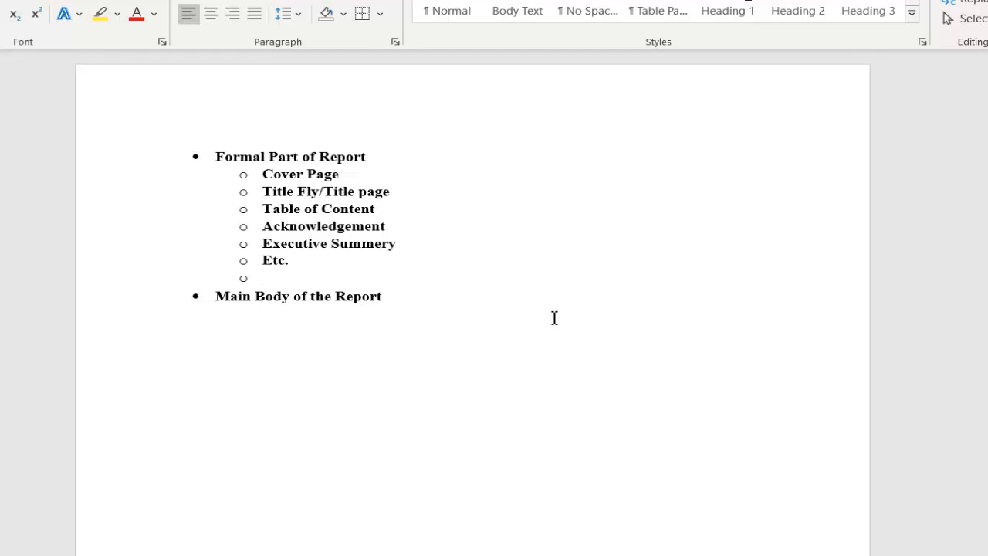
Enlarge the font of the "Formal Part of Report" and "Main Body of the Report" bullets to a matching heading size
drag(370, 157, 216, 156)
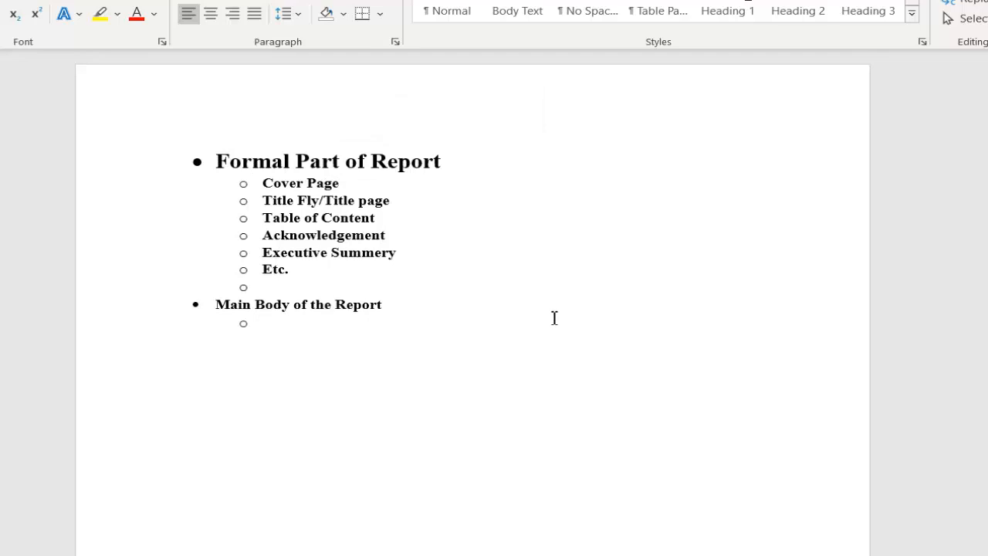
key(shift+Up)
key(shift+Home)
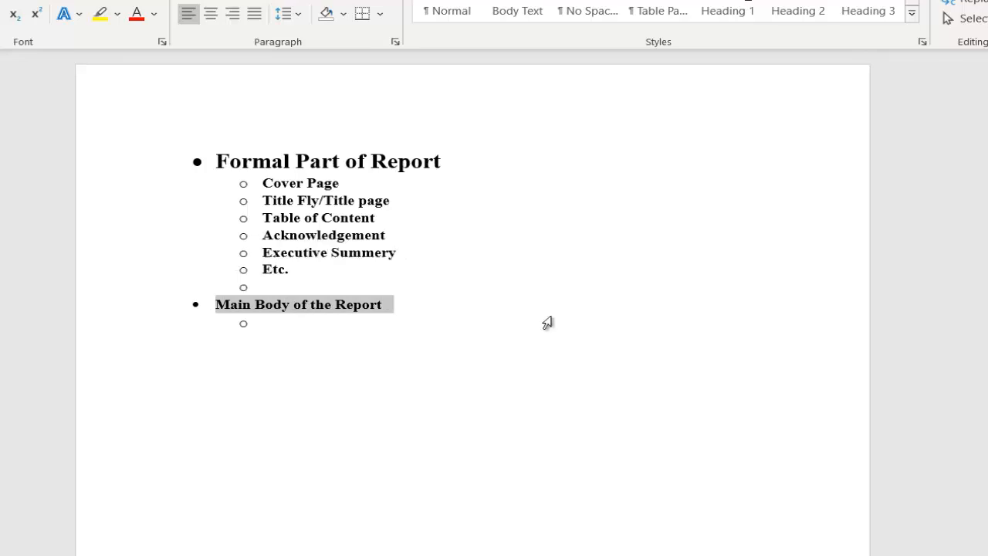
key(ctrl+shift+period)
key(ctrl+shift+period)
key(ctrl+shift+period)
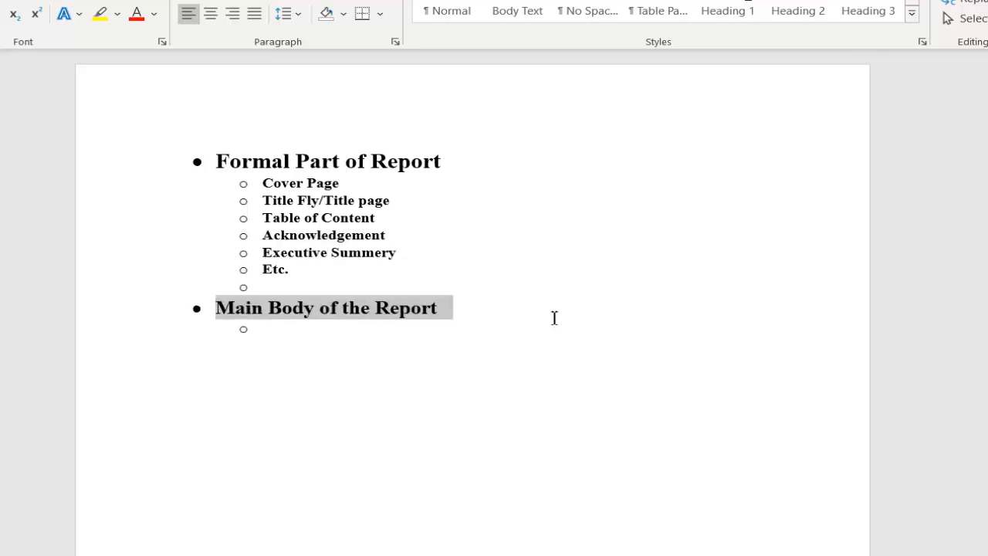
Add the sub-bullets "Chapter-1 Introduction" and "Chapter-2 Literature Review" under "Main Body of the Report"
key(Down)
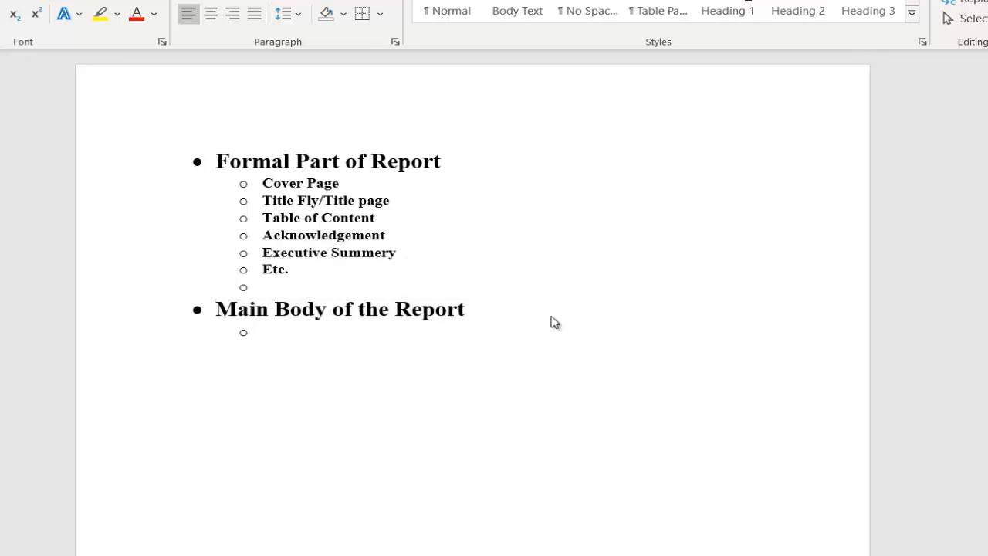
text(Chapter-1 Introdu)
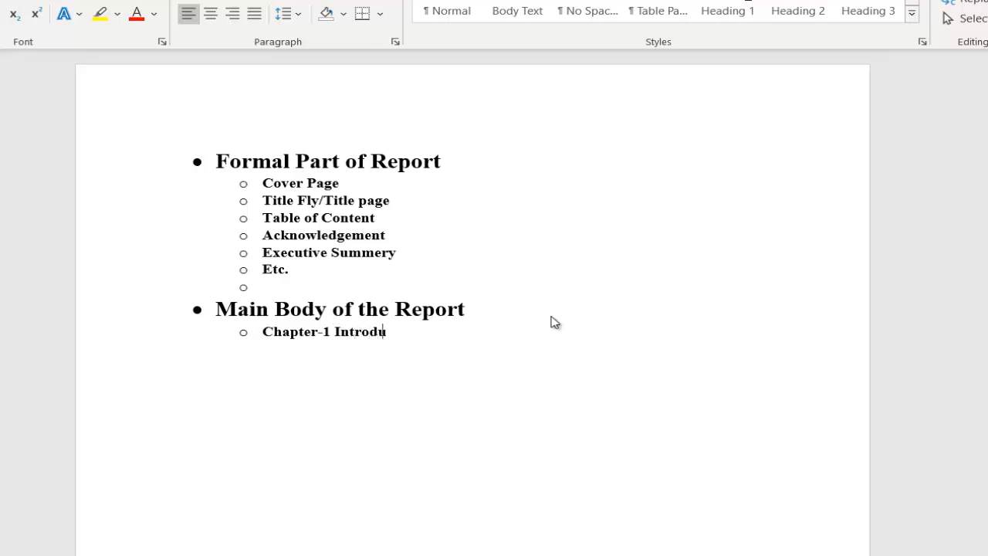
text(ction)
key(Return)
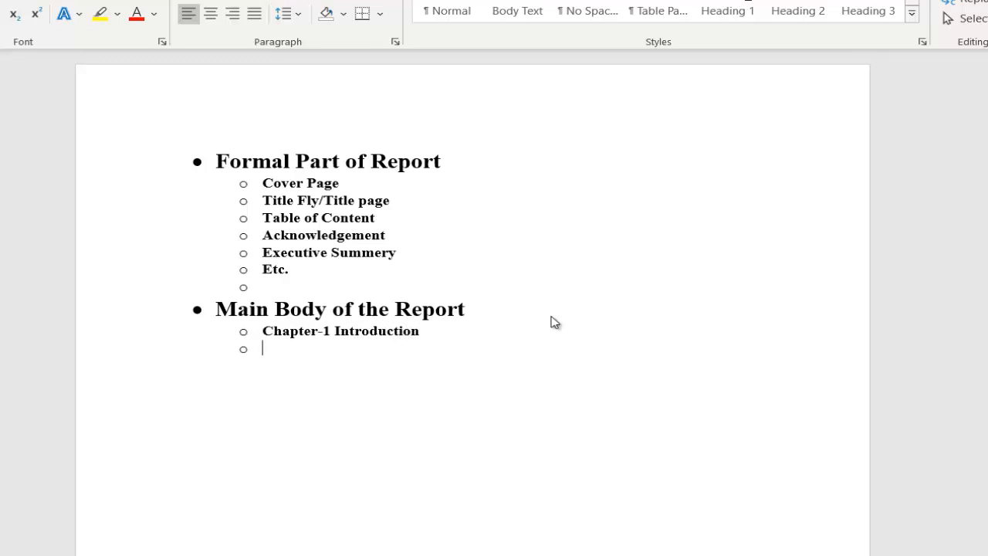
text(Chapter-2 Litera)
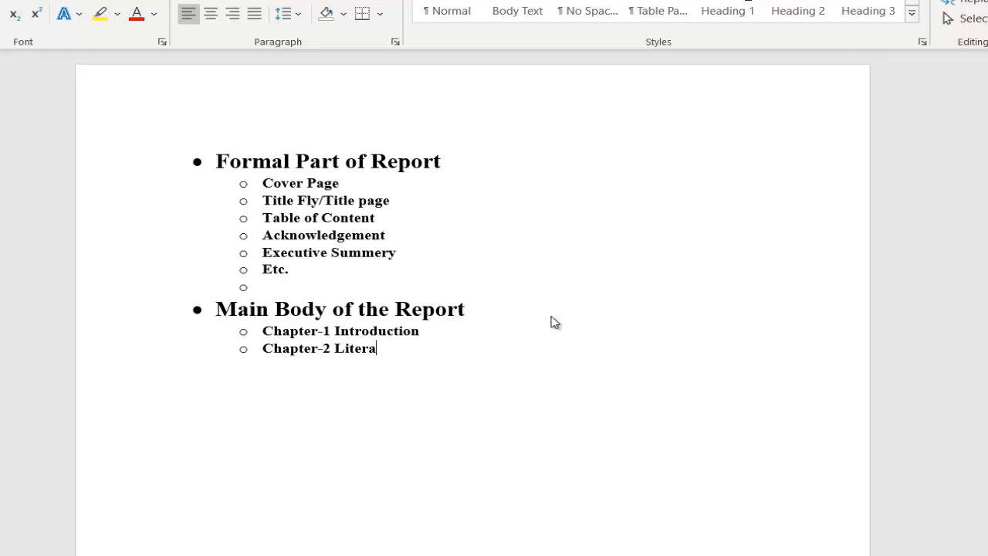
text(tur)
text(e Review)
key(Return)
Add the sub-bullet "Chapter -3 Methodology" below the second chapter, followed by three empty sub-bullets
text(Chapter)
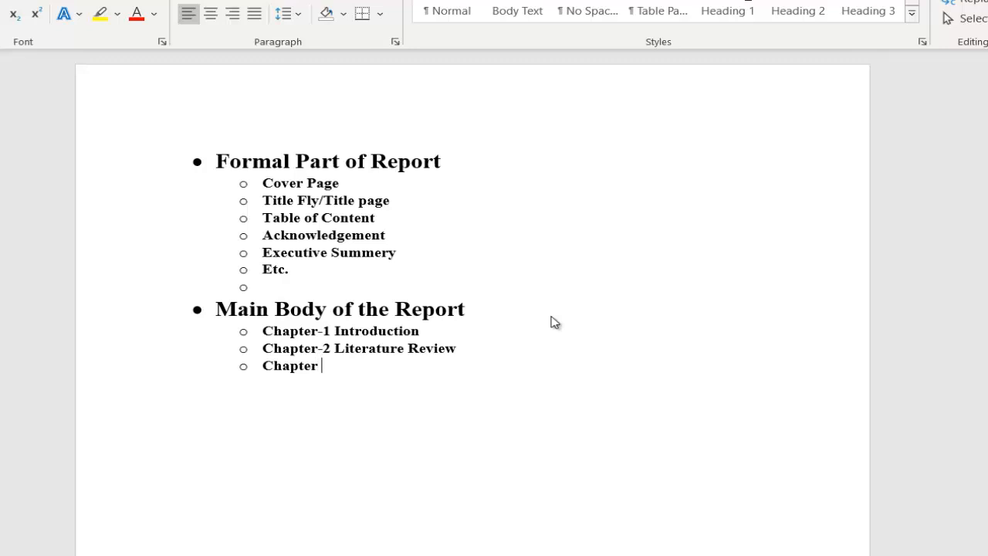
text( -3 Methodology)
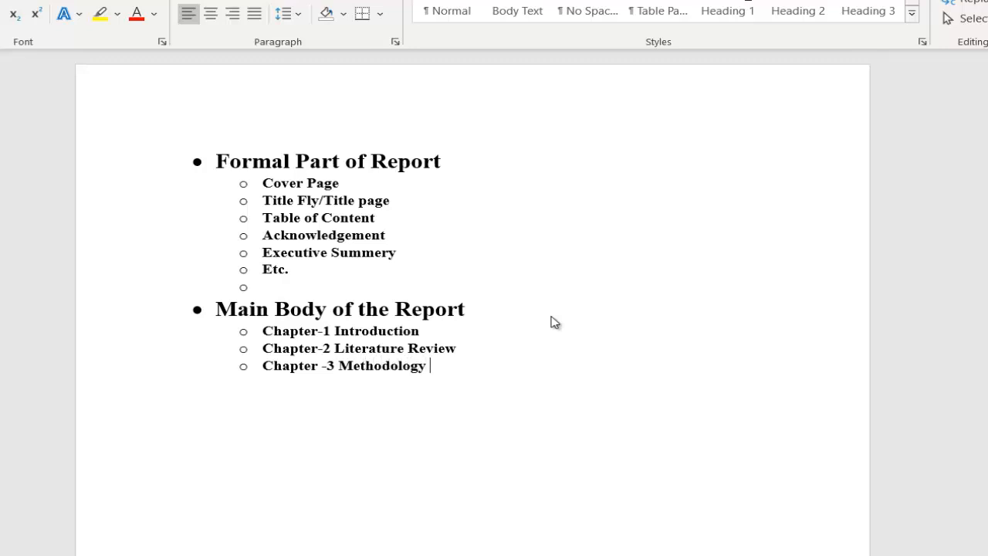
key(Return)
key(Return)
key(Return)
Delete the empty lines above the title on the cover page so the title starts at the top margin
drag(216, 161, 459, 162)
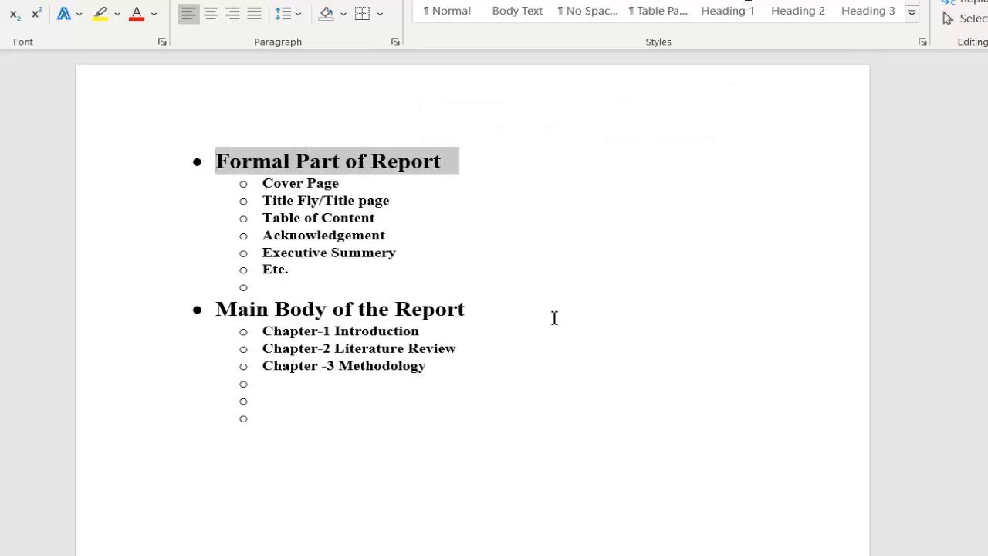
scroll(555, 318, down, 1)
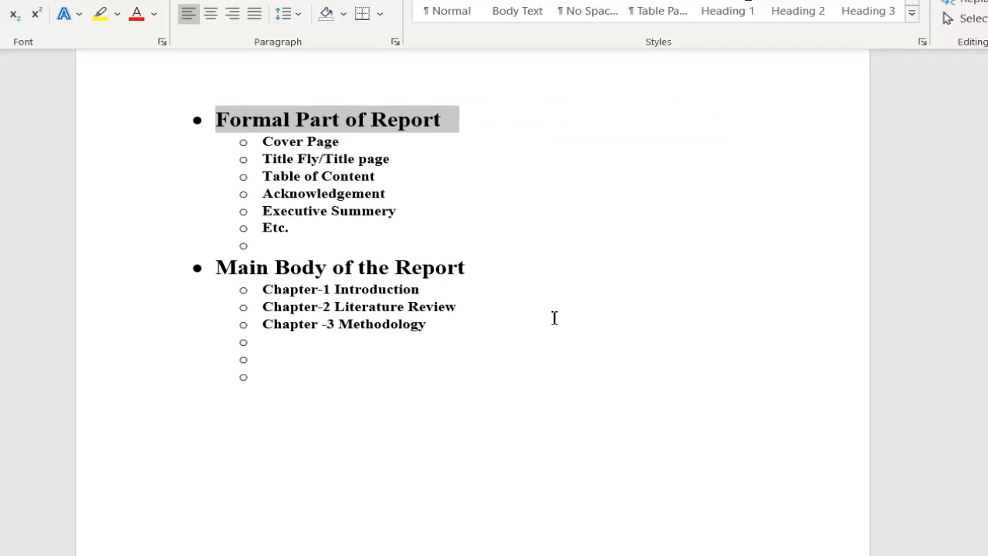
scroll(554, 318, down, 20)
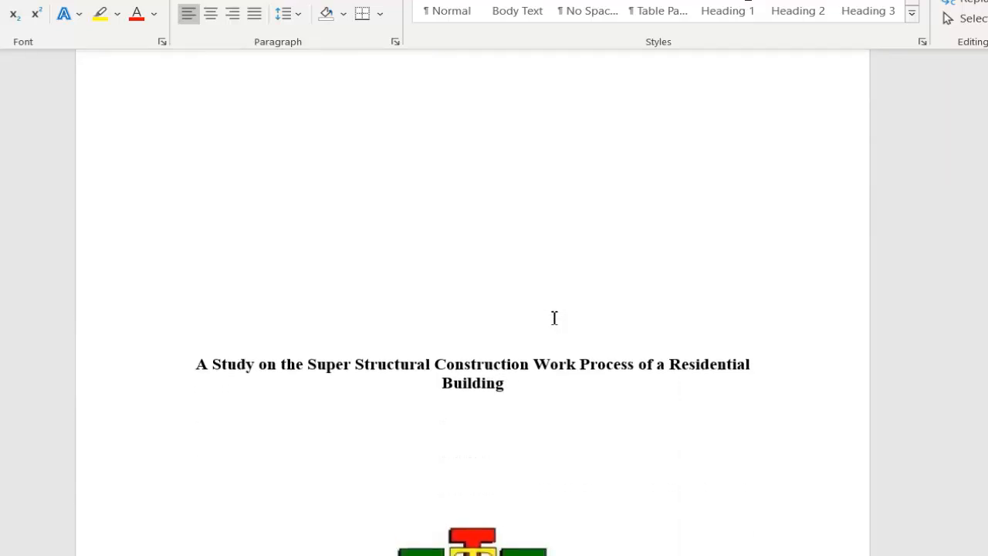
scroll(554, 318, up, 3)
click(554, 318)
scroll(554, 318, down, 1)
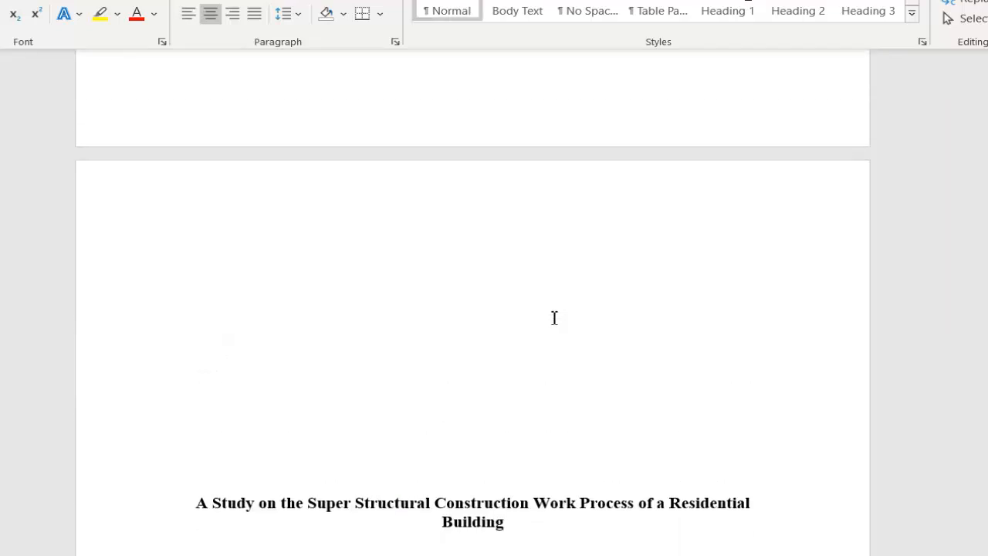
key(Delete)
key(Delete)
key(Delete)
key(Delete)
key(Delete)
key(Delete)
key(Delete)
key(Delete)
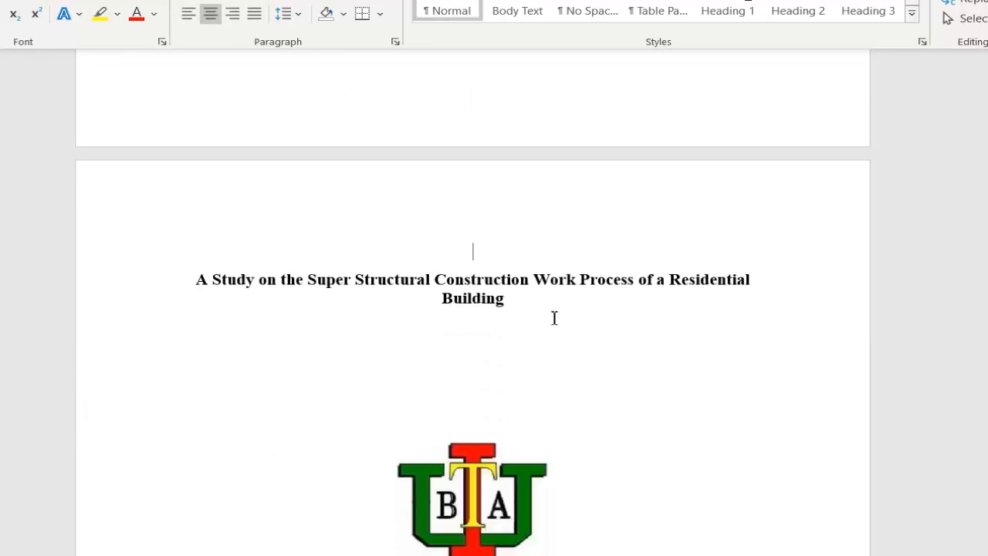
key(Delete)
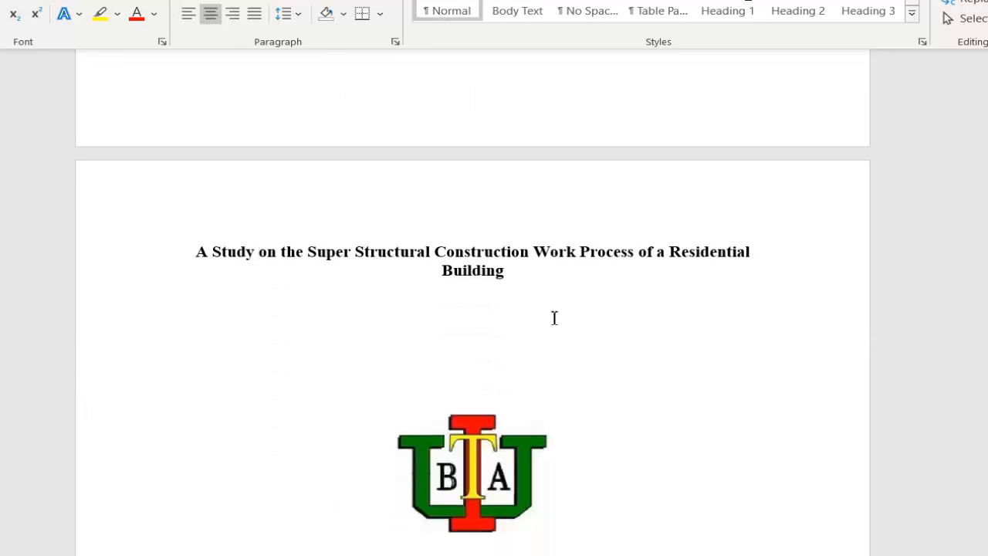
Hide the ribbon and examine the cover page's title, logo, student details, program and university address
scroll(554, 318, down, 4)
key(ctrl+F1)
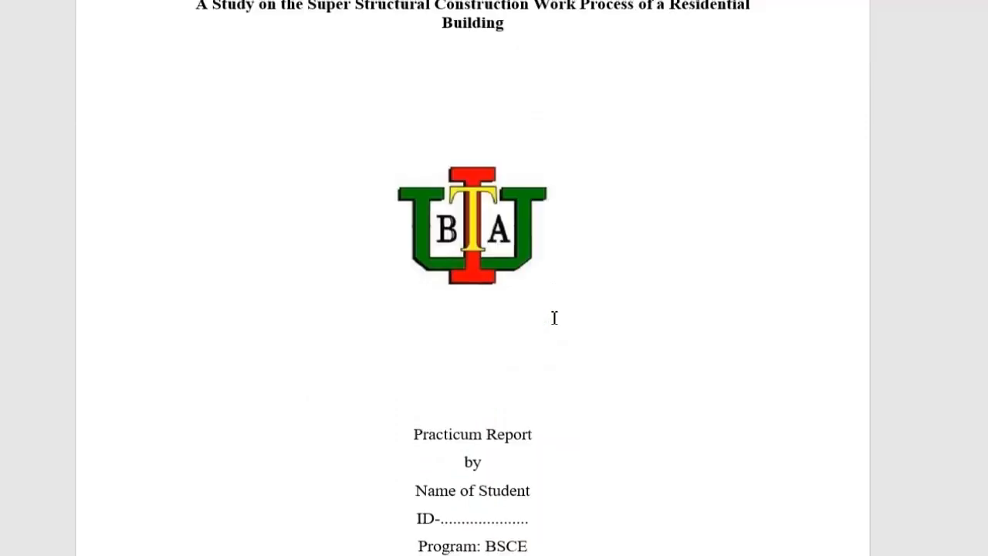
scroll(554, 318, down, 1)
scroll(554, 318, up, 2)
scroll(554, 318, down, 5)
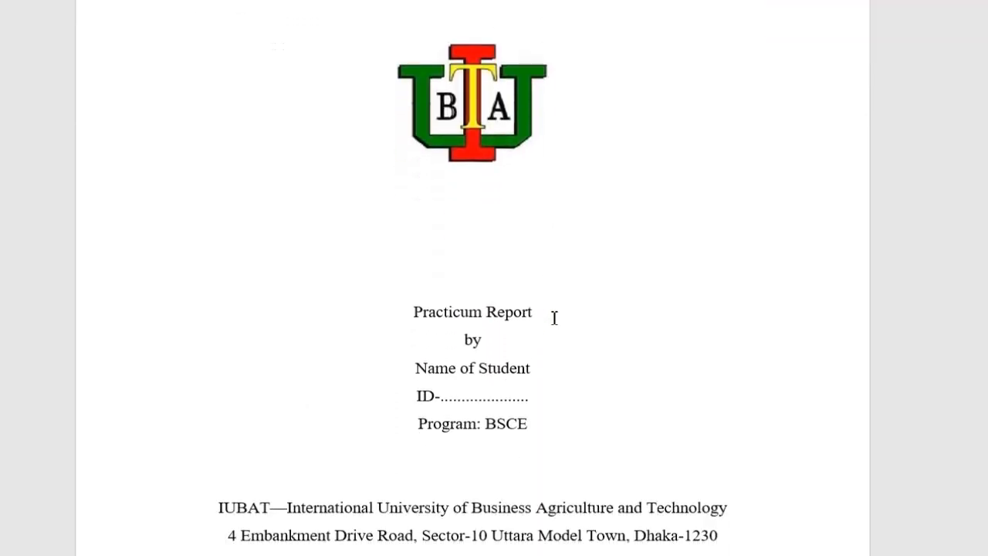
scroll(553, 317, down, 5)
scroll(553, 317, up, 5)
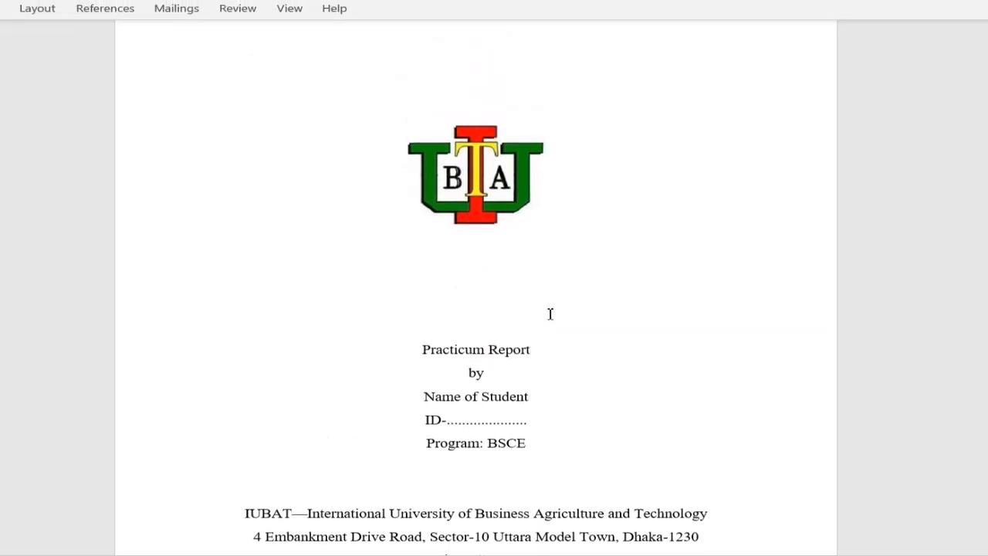
scroll(550, 313, up, 4)
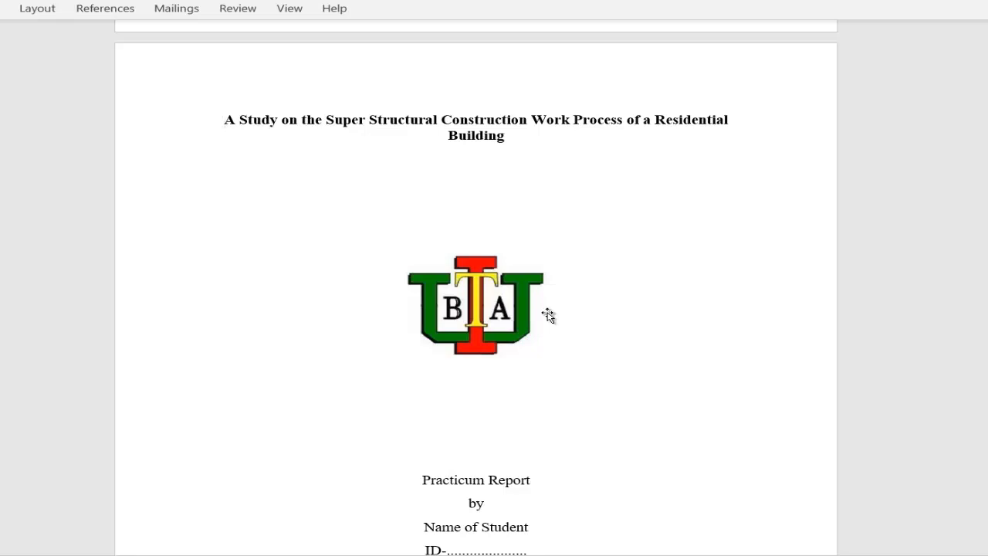
Insert a separate line reading "Report on" above the study title on the cover page
scroll(548, 315, up, 1)
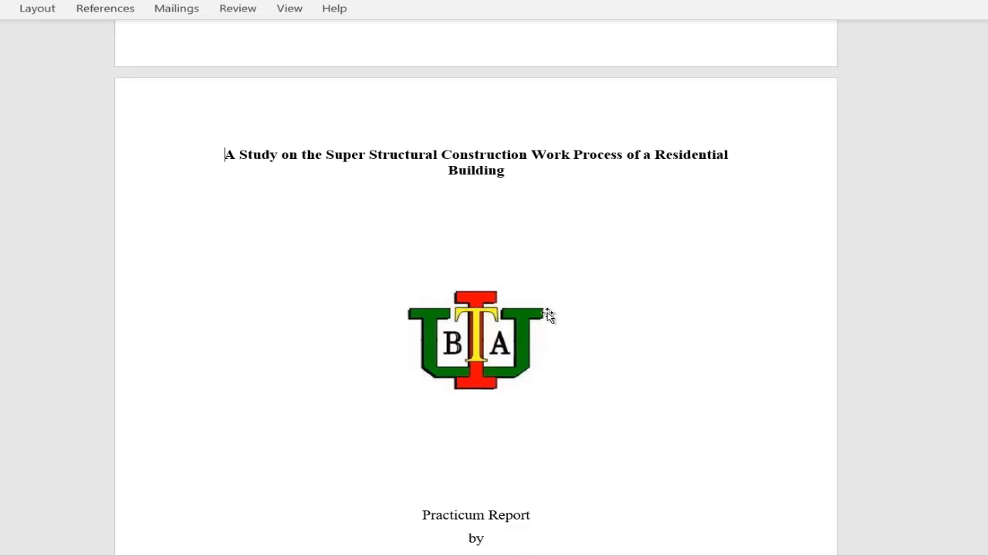
scroll(548, 315, down, 4)
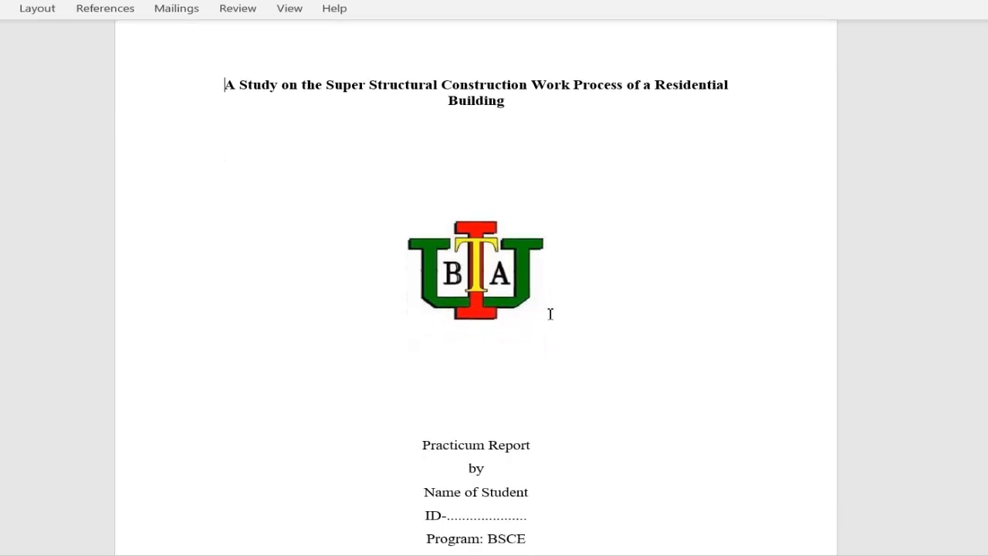
scroll(550, 313, down, 3)
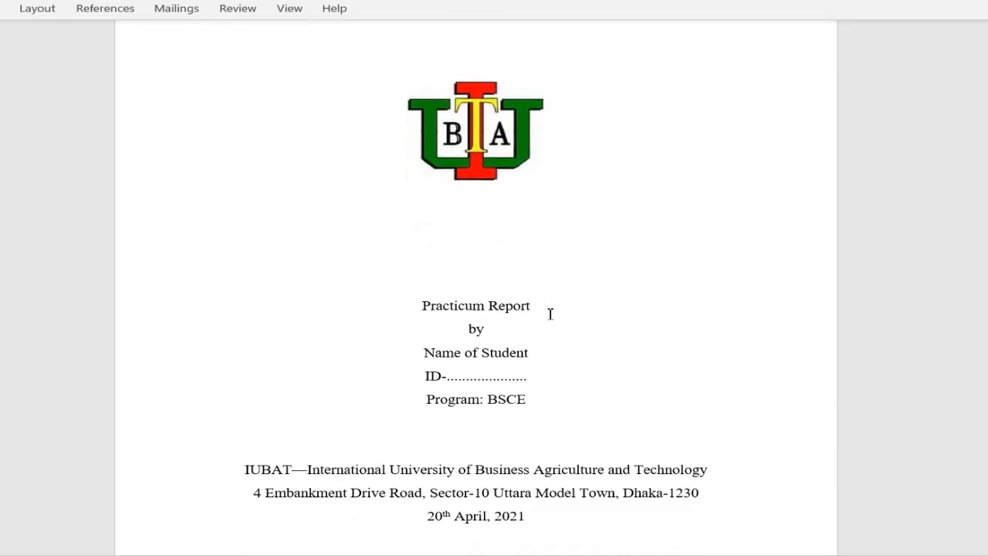
scroll(550, 313, up, 2)
scroll(551, 314, up, 5)
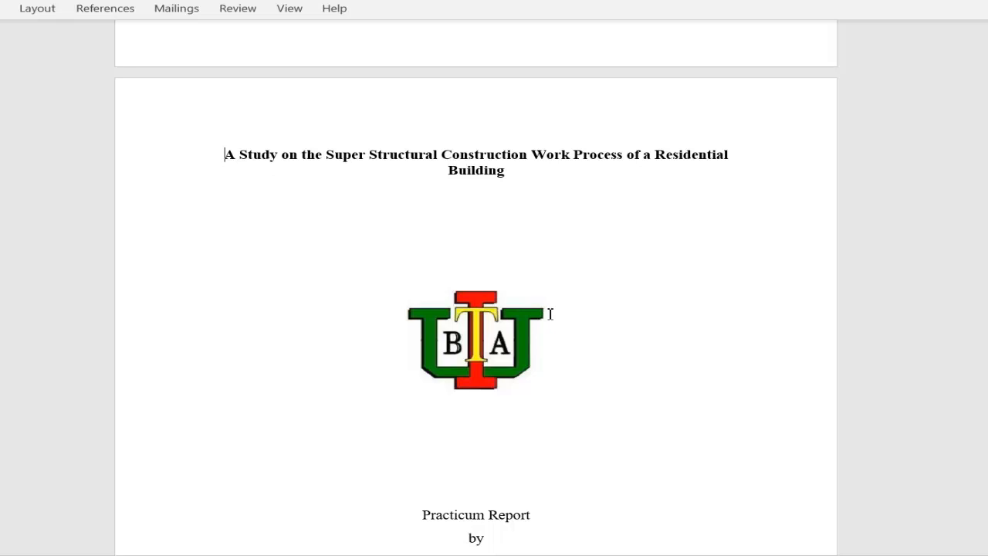
text(Report)
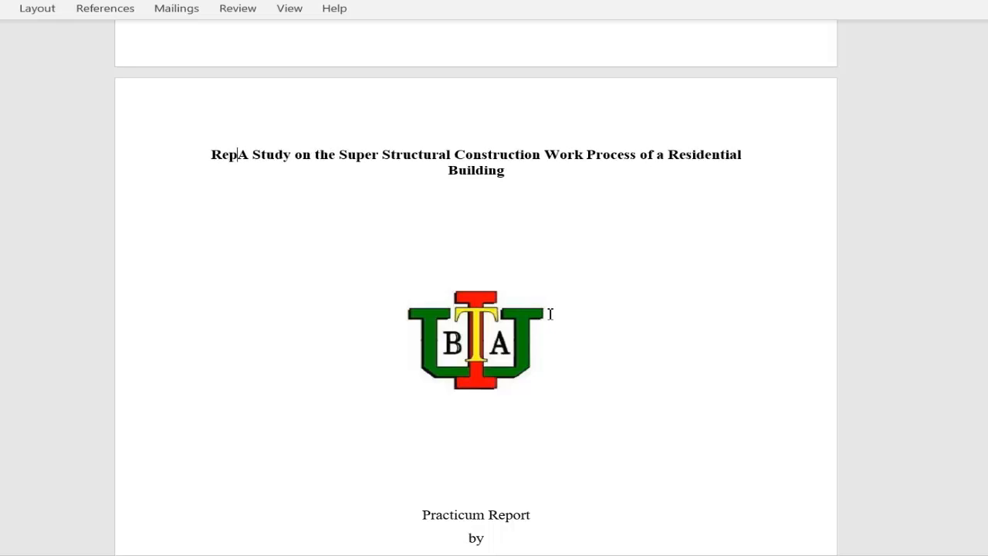
text( on)
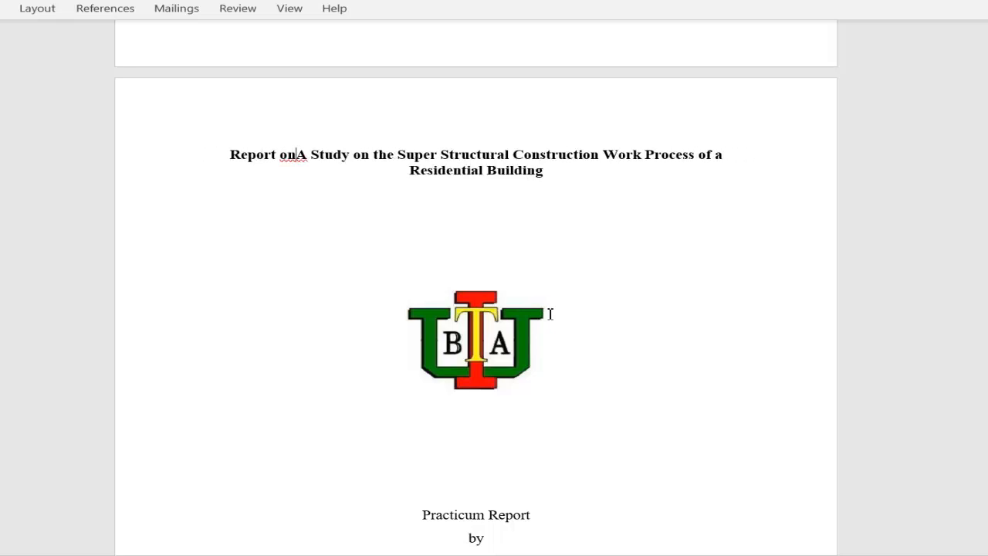
key(Return)
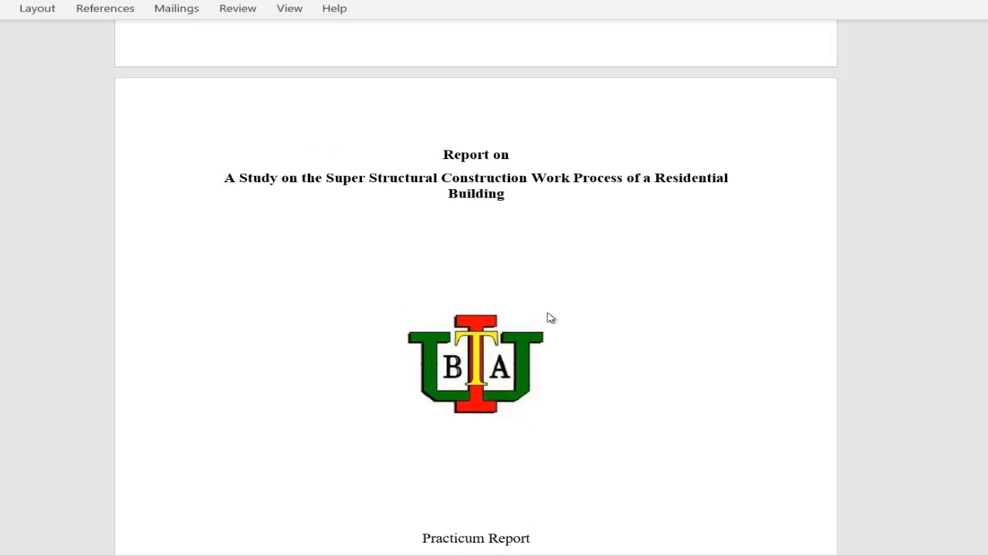
Bring the hidden ribbon back into view above the cover page
scroll(551, 318, down, 1)
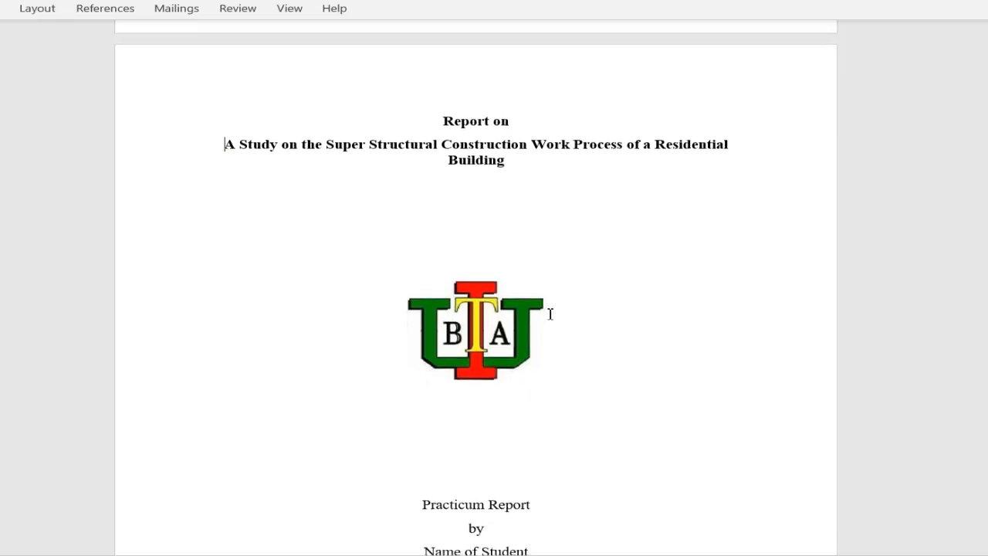
key(alt+space)
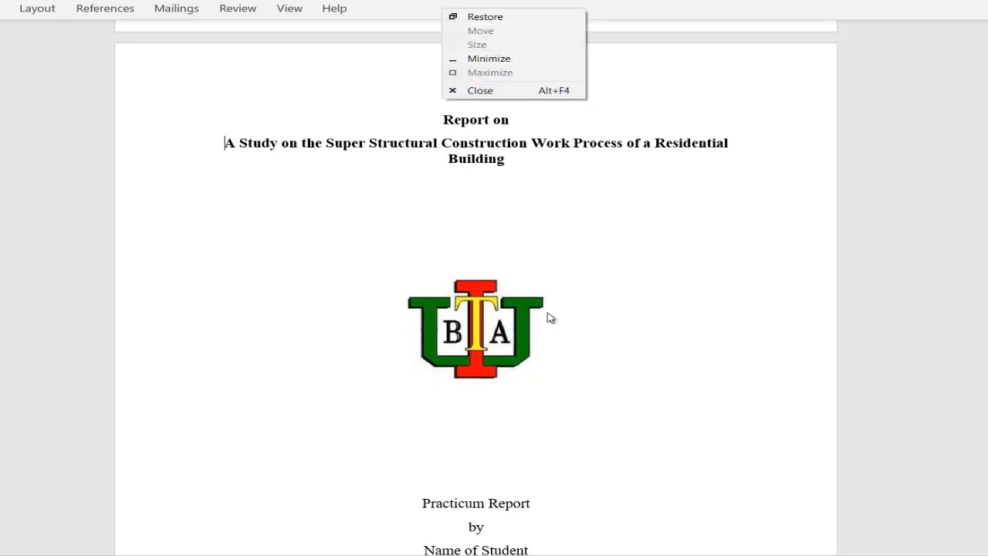
key(Escape)
key(shift+F10)
key(Down)
key(Down)
key(Return)
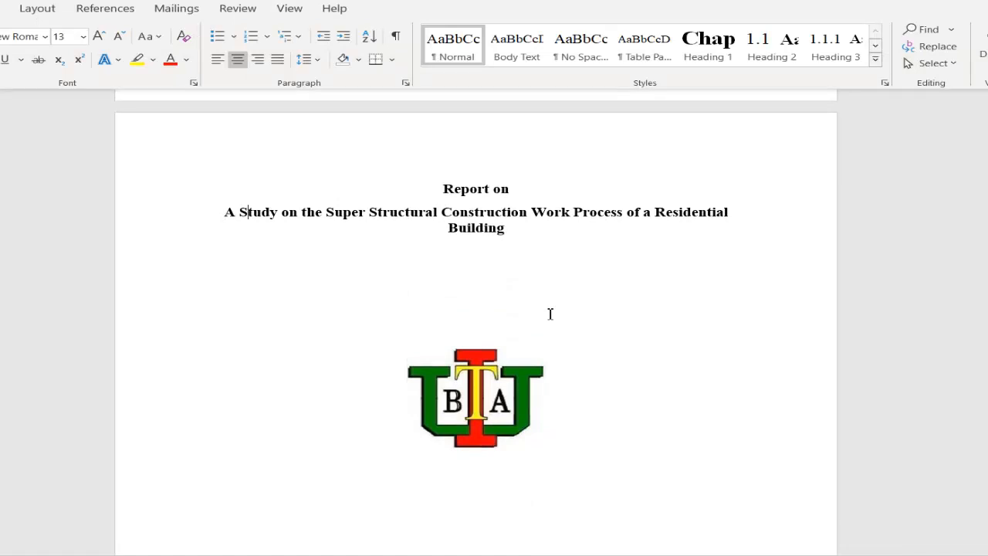
Increase the font size of the two-line study title to 14 pt
key(ctrl+shift+Right)
key(ctrl+shift+Right)
key(ctrl+shift+Right)
key(ctrl+shift+Right)
key(ctrl+shift+Right)
key(ctrl+shift+Right)
key(ctrl+shift+Right)
key(ctrl+shift+Right)
key(ctrl+shift+Right)
key(ctrl+shift+Right)
key(ctrl+shift+Right)
key(ctrl+shift+Right)
key(ctrl+shift+Right)
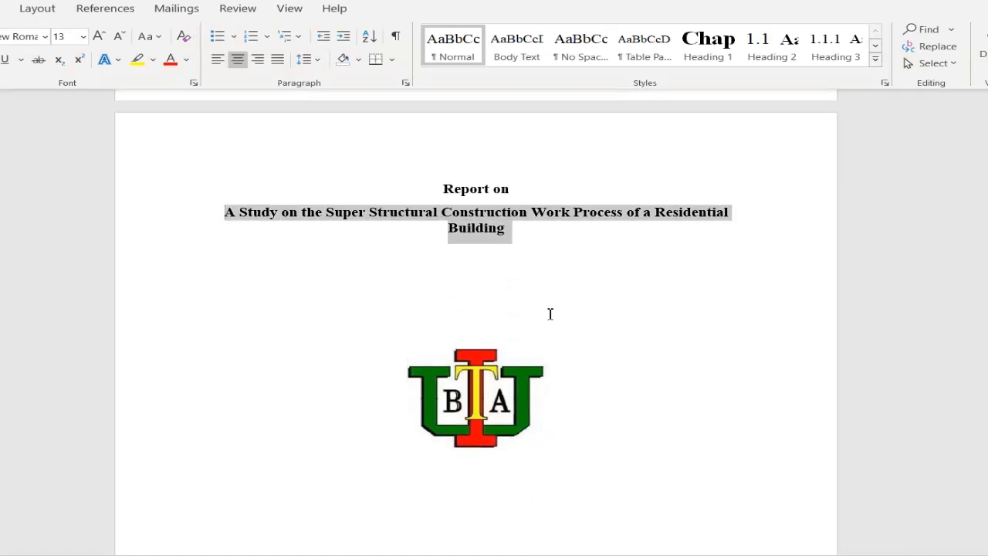
key(shift+Left)
key(shift+Left)
key(shift+Right)
key(shift+Right)
key(ctrl+shift+period)
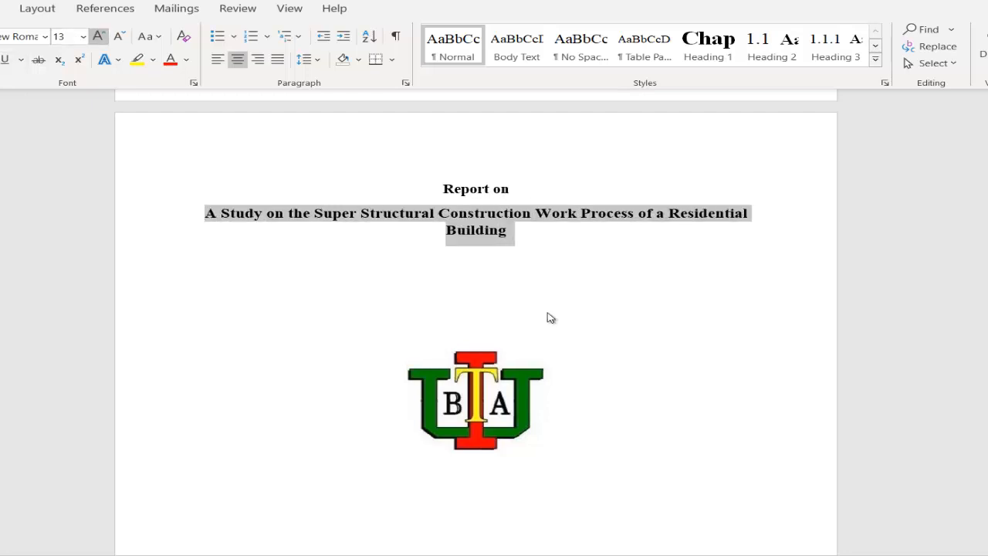
click(414, 213)
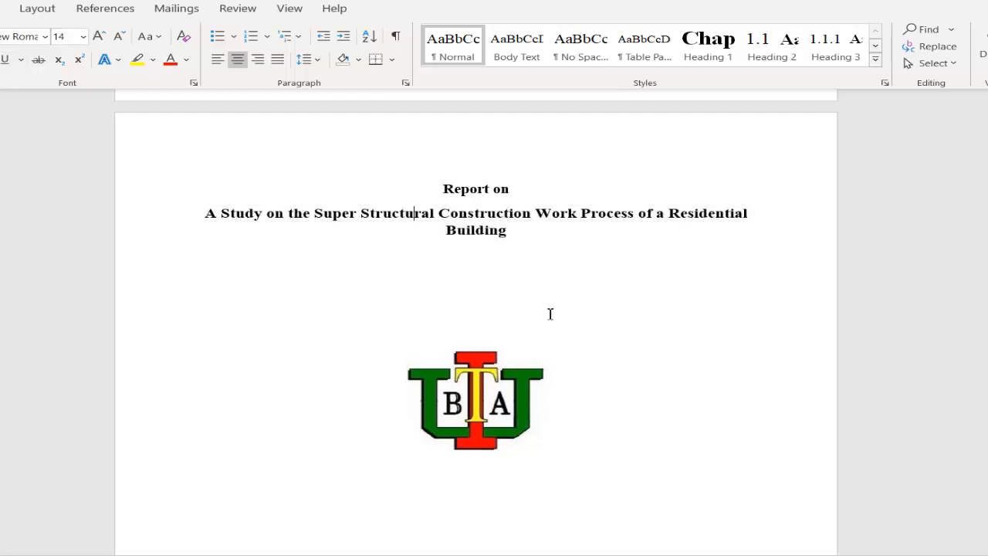
Set the "Report on" line above the title to 12 pt
key(Up)
key(Down)
key(Up)
key(Home)
key(shift+Right)
key(shift+Right)
key(shift+Right)
key(shift+Right)
key(shift+Right)
key(shift+Right)
key(shift+Right)
key(shift+Right)
key(shift+Right)
key(shift+Right)
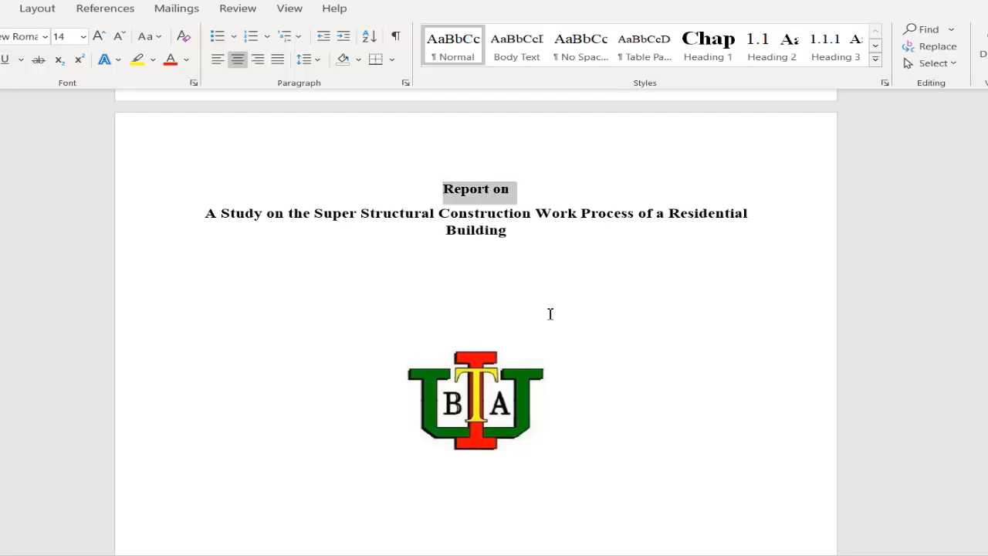
key(shift+Left)
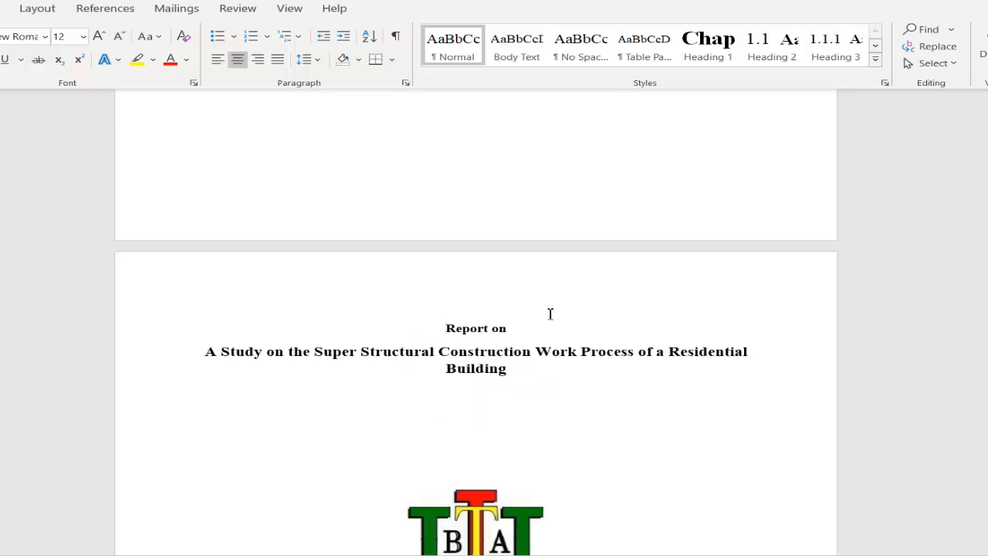
Remove the bold formatting from the "Report on" line
key(Right)
key(Right)
key(Right)
key(shift+Right)
key(shift+Right)
key(shift+Right)
key(shift+Right)
key(shift+Right)
key(shift+Right)
key(shift+Right)
key(shift+Right)
key(shift+Right)
key(shift+Right)
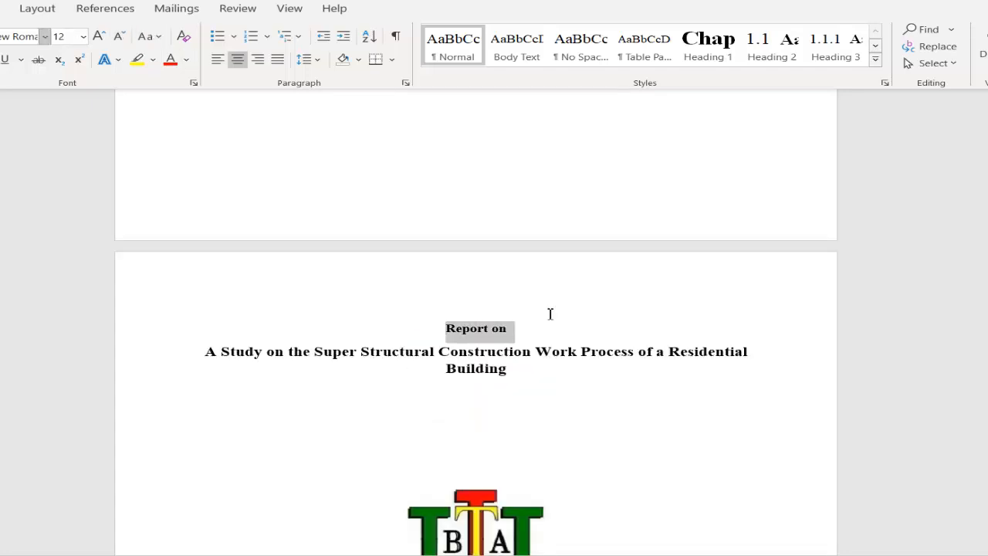
key(ctrl+b)
key(Down)
key(Down)
key(Down)
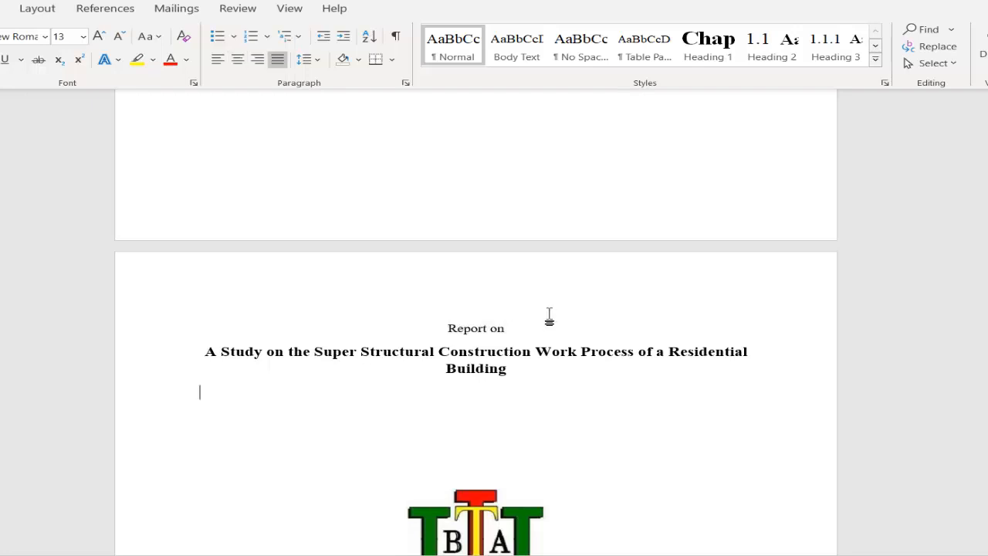
Shrink the university logo and place it slightly right of the page center, just above "Practicum Report"
scroll(550, 313, down, 2)
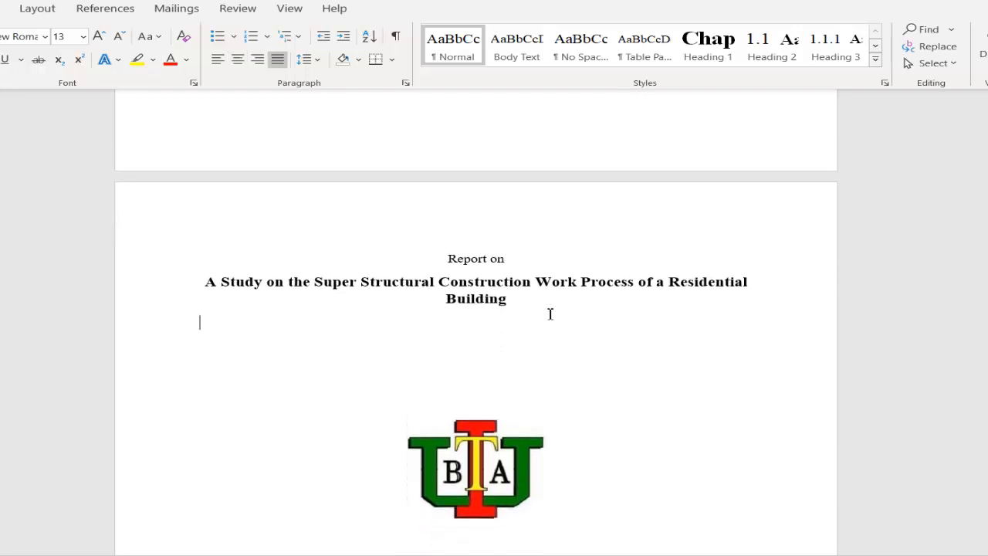
scroll(550, 313, down, 1)
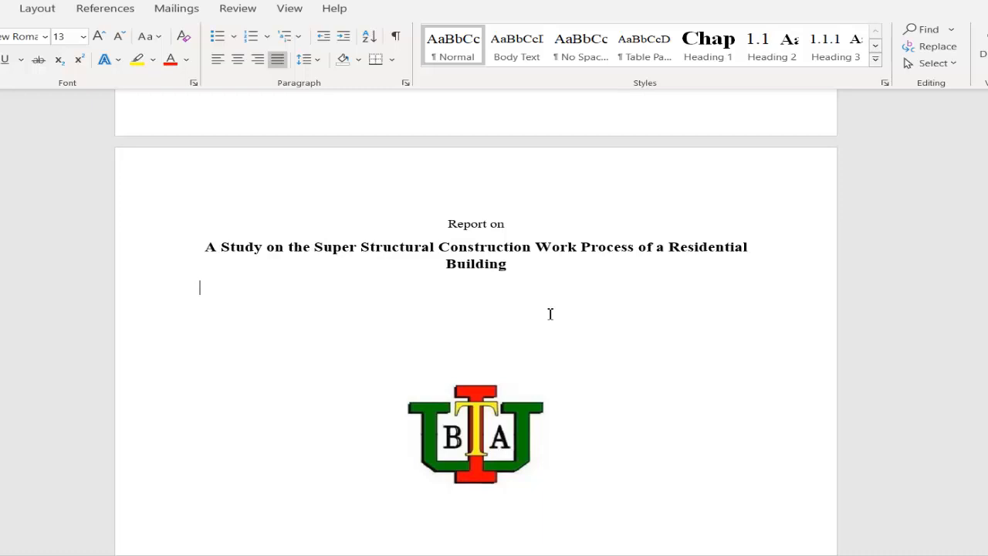
scroll(550, 314, down, 2)
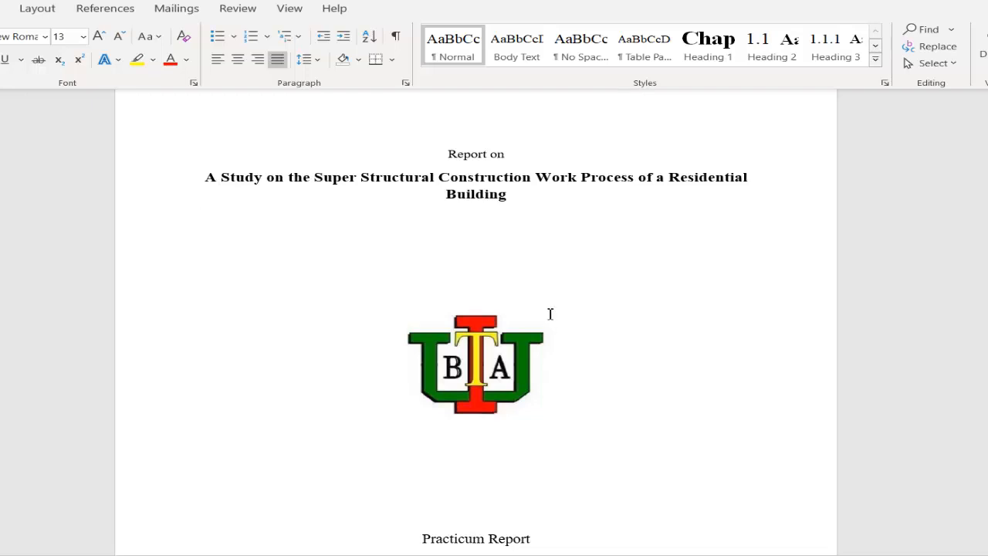
key(Left)
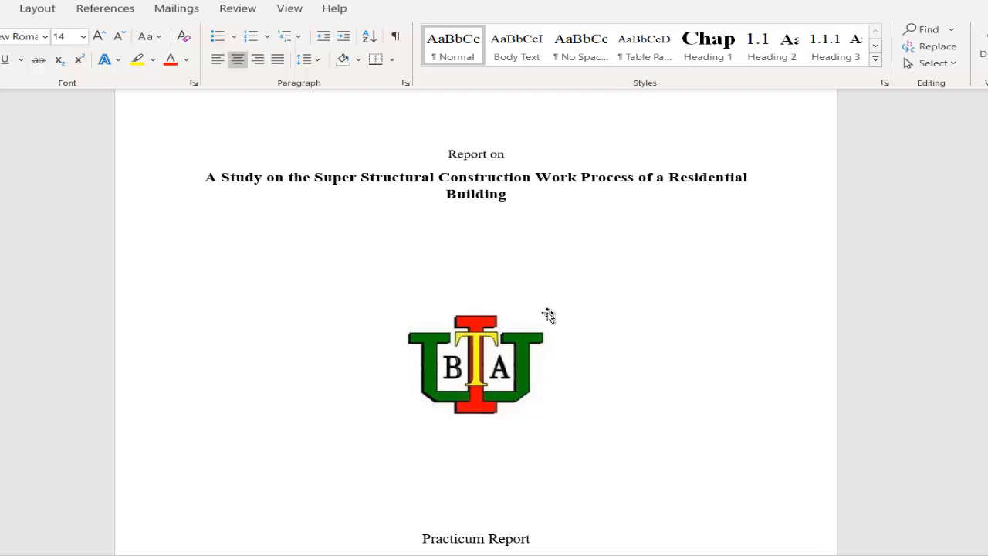
click(548, 314)
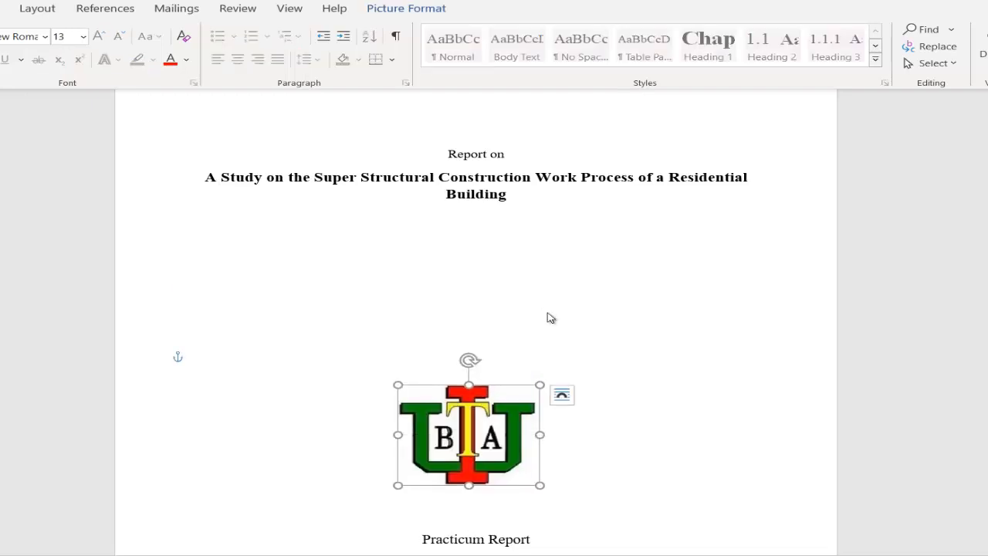
drag(397, 384, 454, 425)
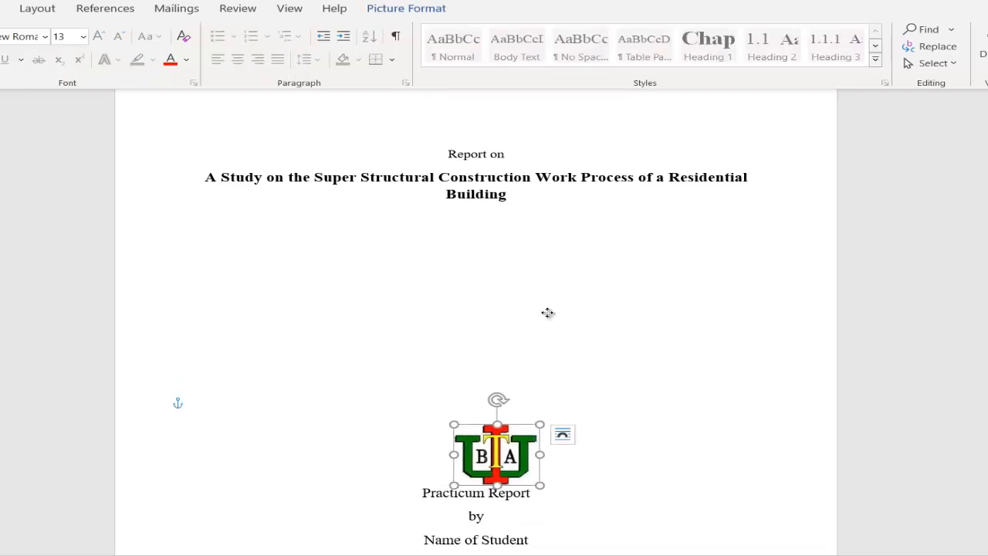
drag(497, 454, 539, 426)
Add the left-aligned lines "Course Name: Educational Planning" and "Course Code: ART102" in the empty space below the title
click(549, 315)
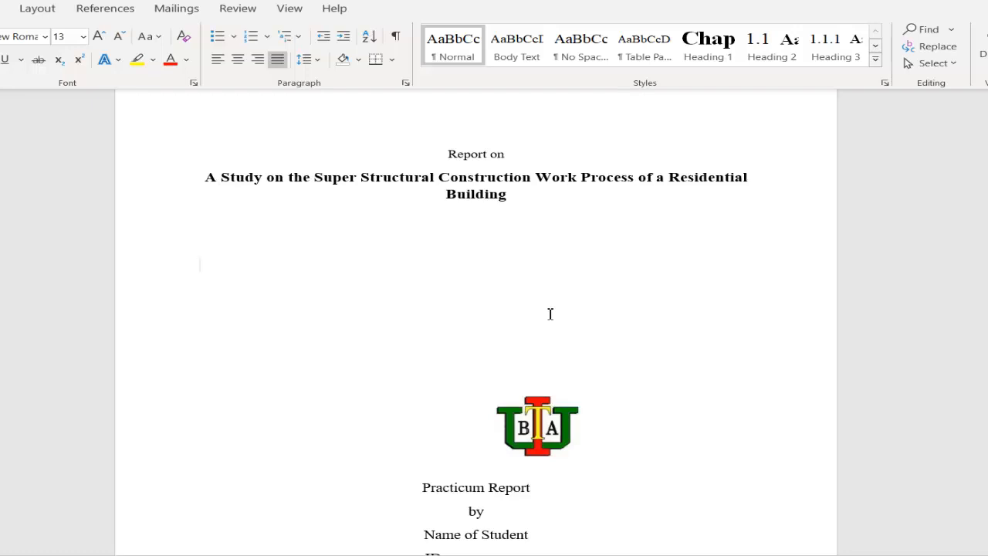
text(Course Name: Edu)
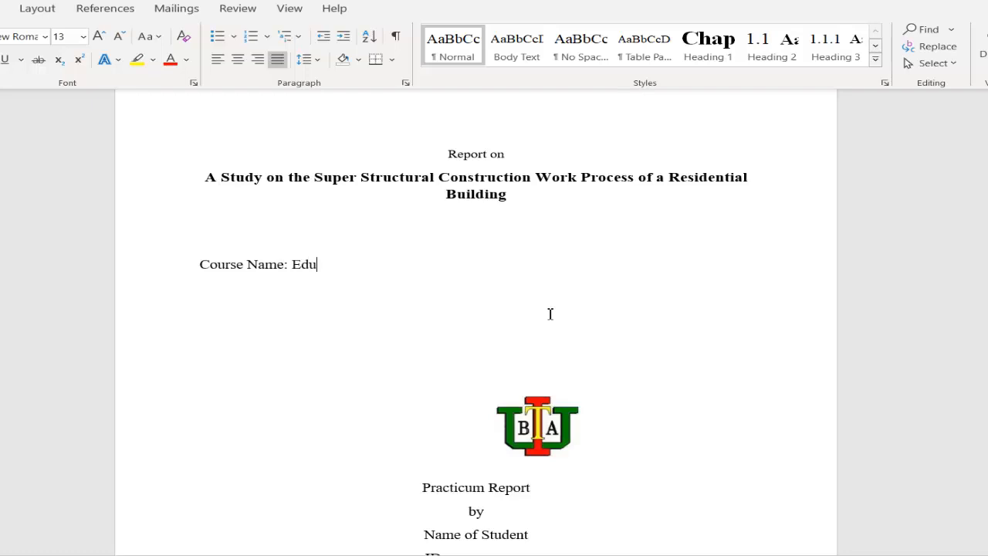
text(cational Planning)
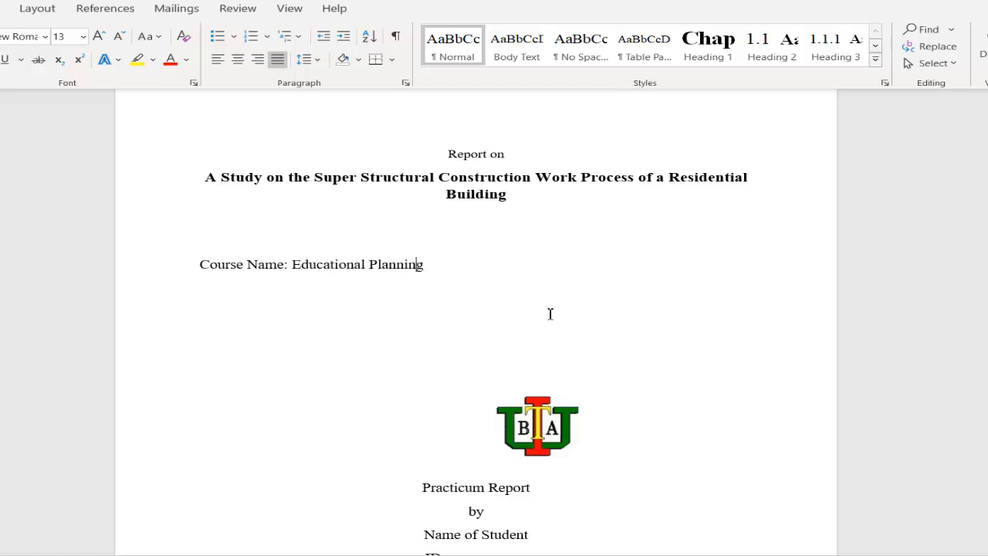
key(Return)
text(Co)
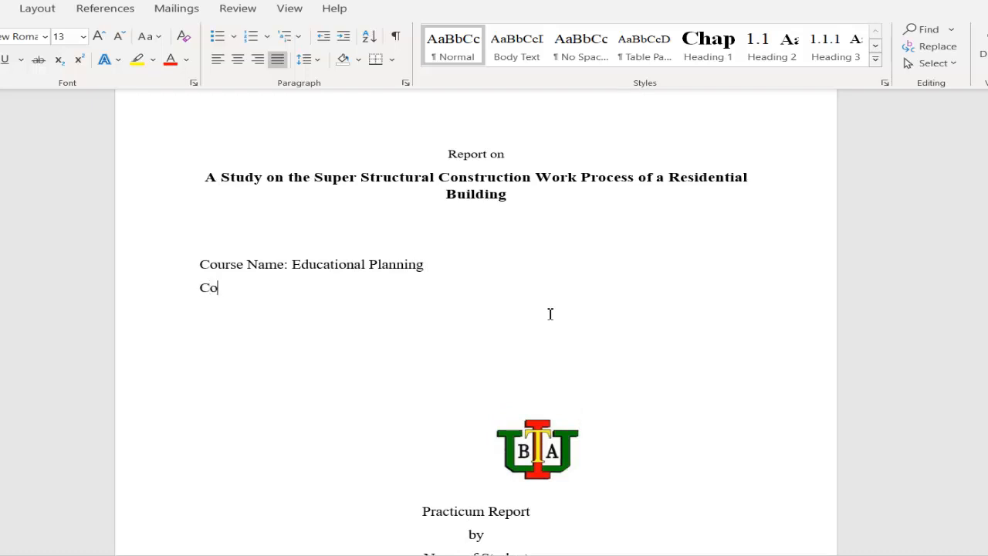
text(urse Code: AR)
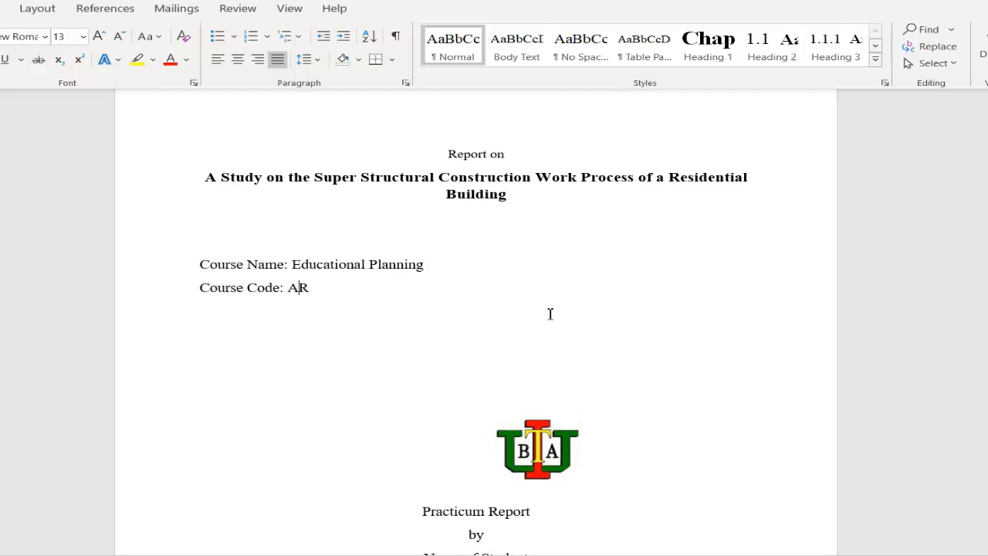
text(T102)
key(Return)
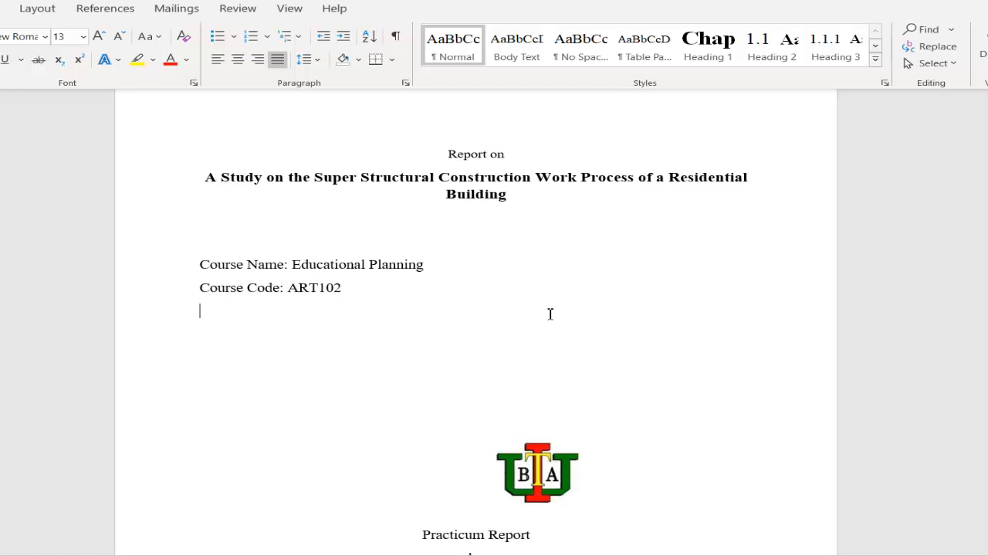
Add the lines "Section: K" and "Semester: Spring 2021" below the course code
text(Section: K)
key(Return)
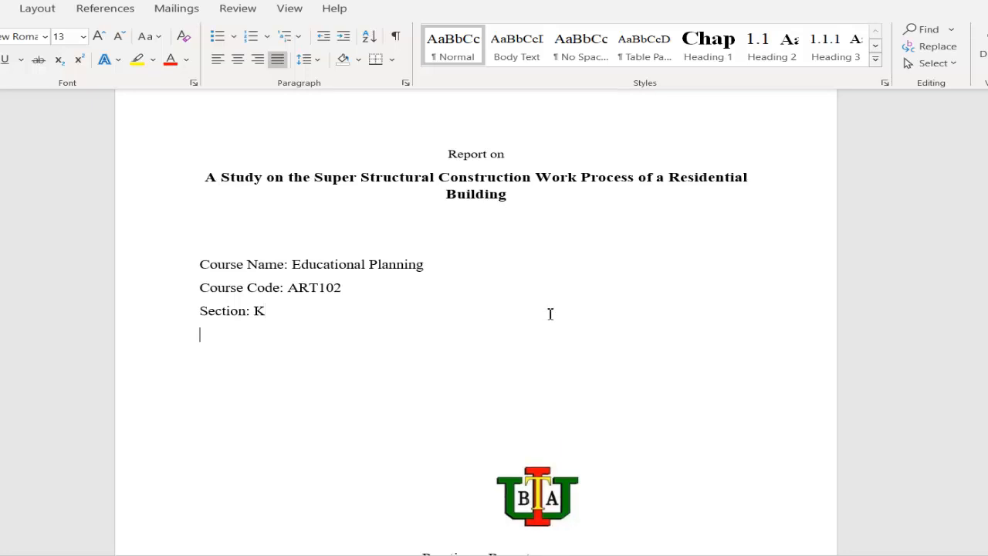
text(Semester: Spr)
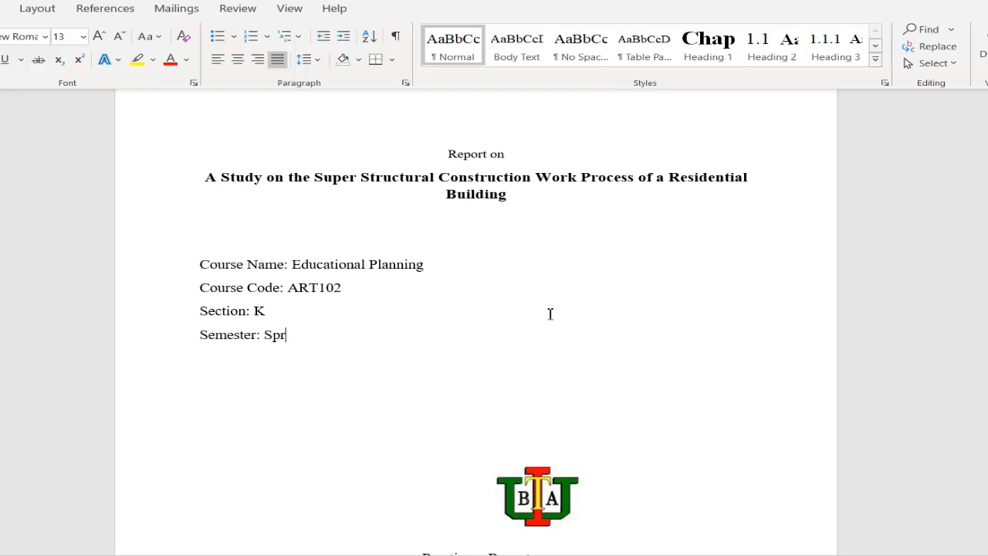
text(ing 2021)
Set the four course detail lines, from course name to semester, to 12 pt
scroll(551, 313, up, 1)
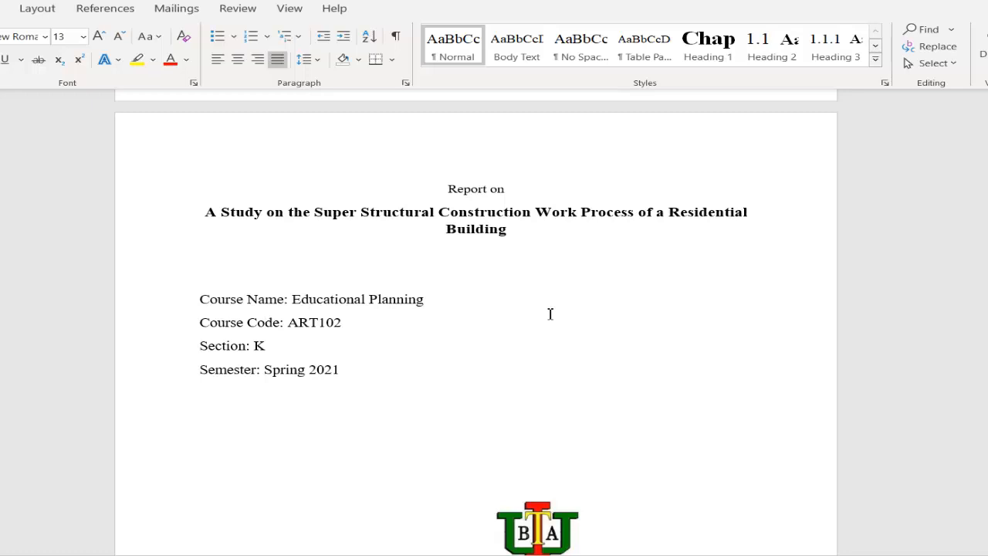
mouse_move(344, 370)
mouse_down()
mouse_move(273, 349)
mouse_move(200, 300)
mouse_up()
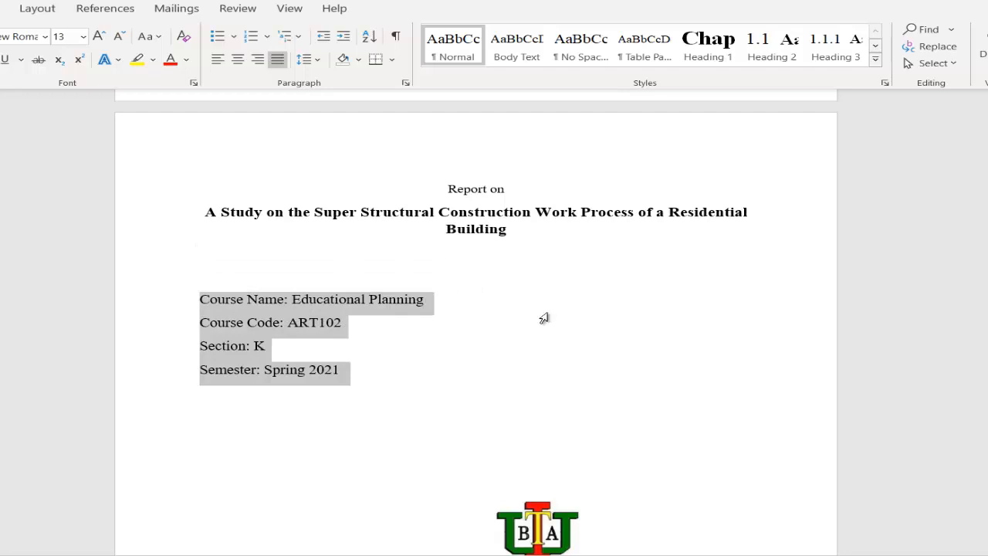
click(83, 36)
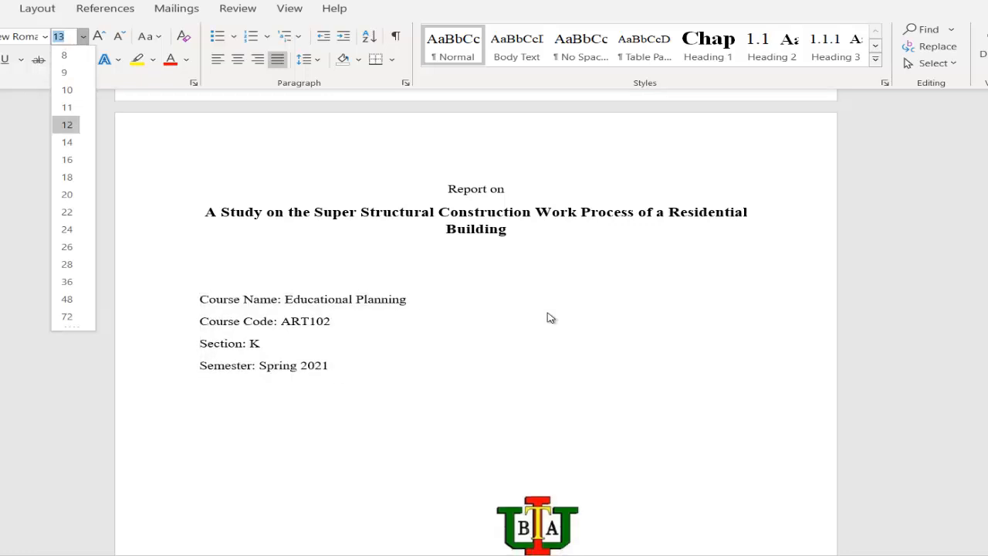
key(Return)
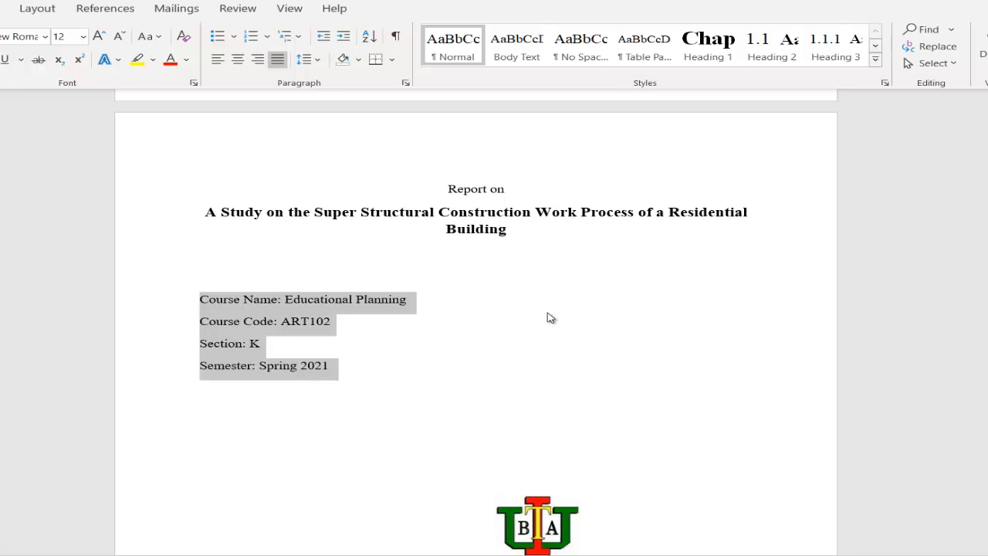
click(551, 315)
key(End)
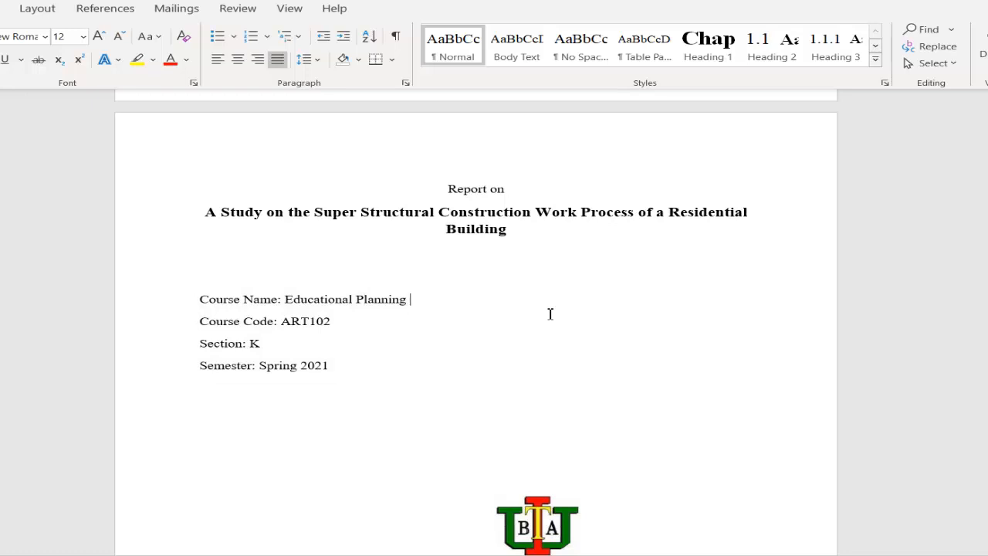
key(Home)
key(Down)
key(Down)
key(Down)
key(Down)
key(End)
key(Up)
key(Up)
key(Up)
key(End)
key(Down)
Remove the space after the four course detail lines and set their line spacing to 1.15
mouse_move(332, 366)
mouse_down()
mouse_move(278, 322)
mouse_move(202, 300)
mouse_up()
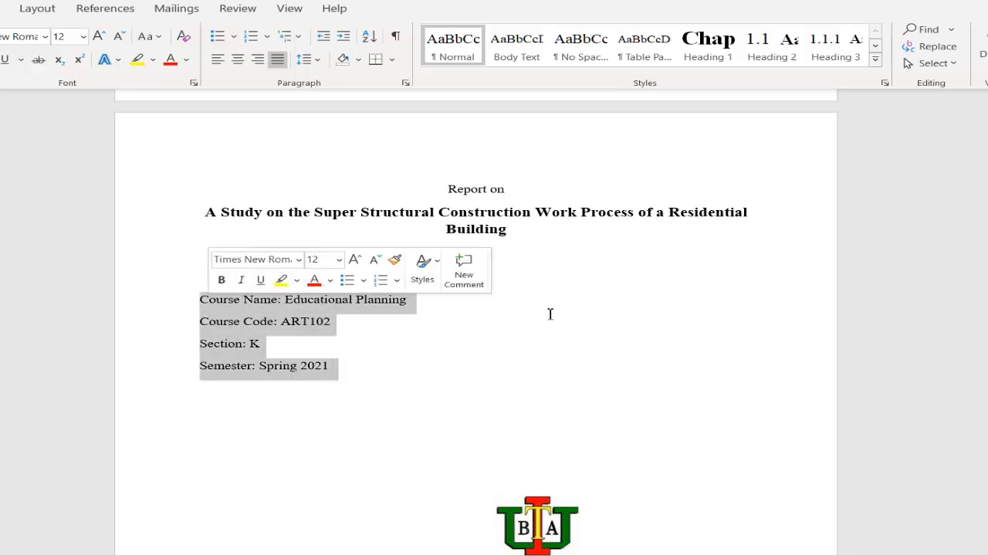
click(307, 60)
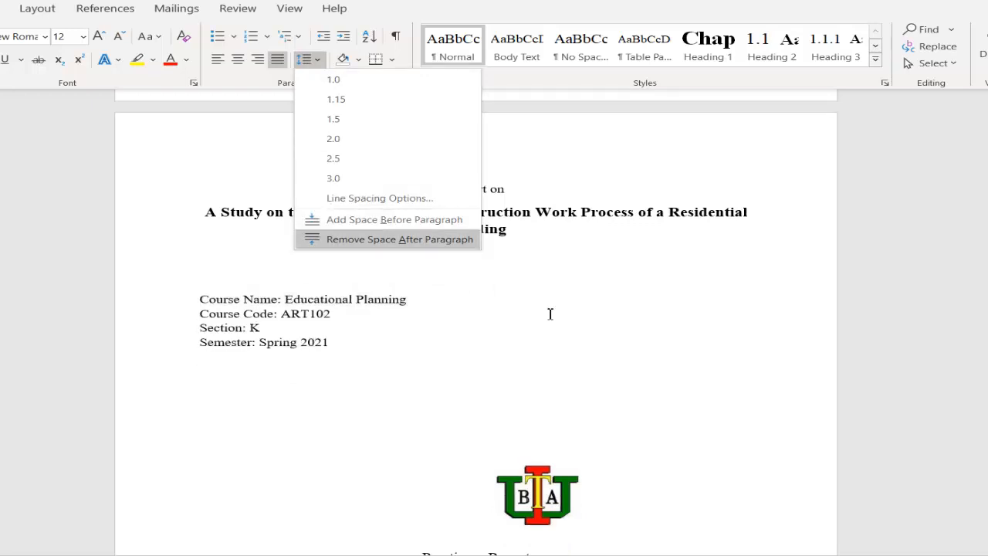
click(399, 239)
click(307, 59)
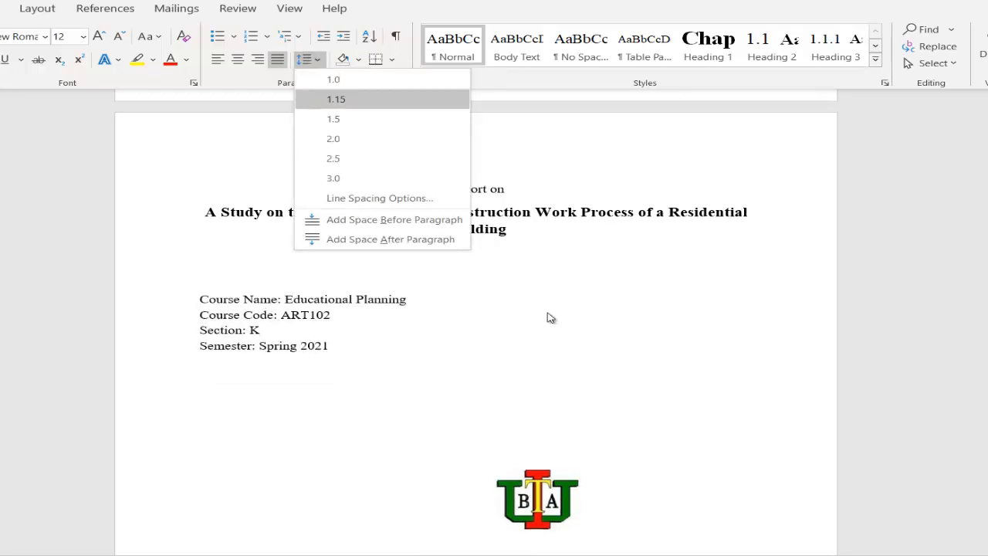
click(547, 313)
click(547, 314)
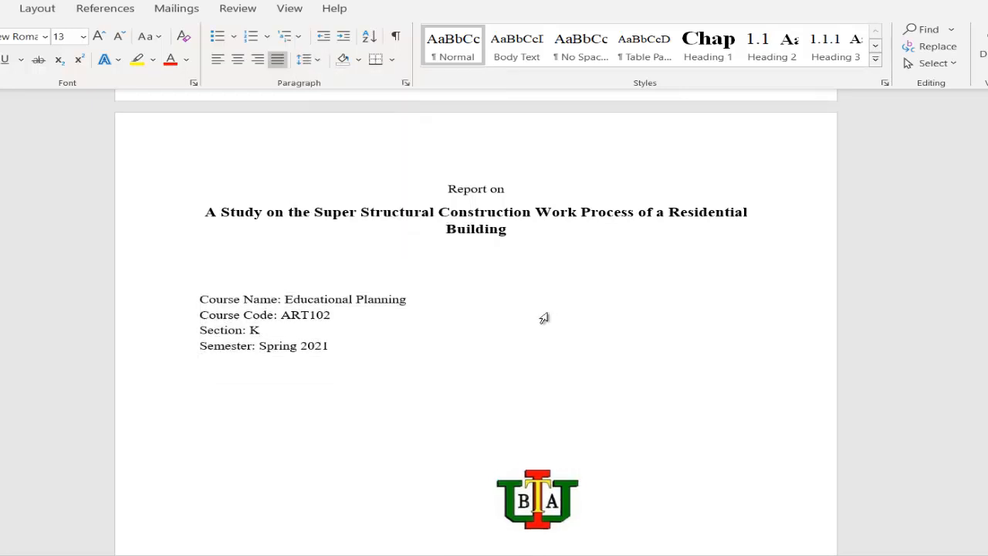
mouse_move(201, 299)
mouse_down()
mouse_move(300, 346)
mouse_move(334, 346)
mouse_up()
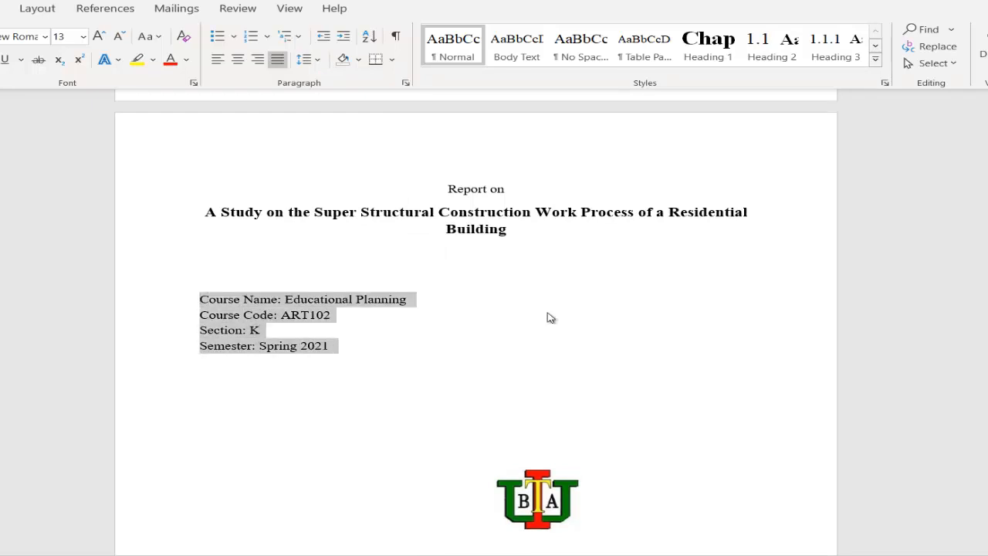
click(548, 313)
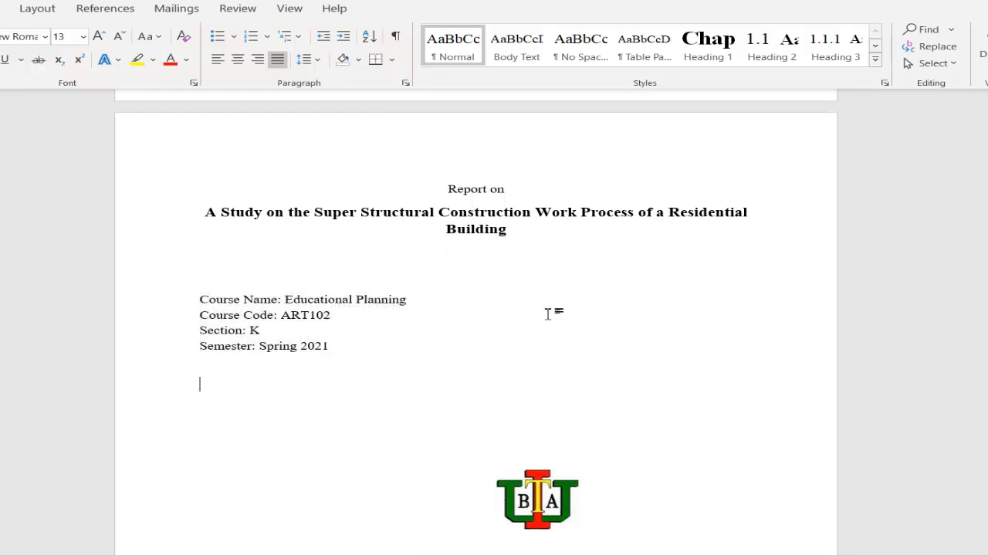
Shrink the university logo and move it into the page's left margin, beside the student ID and program lines
scroll(548, 313, down, 3)
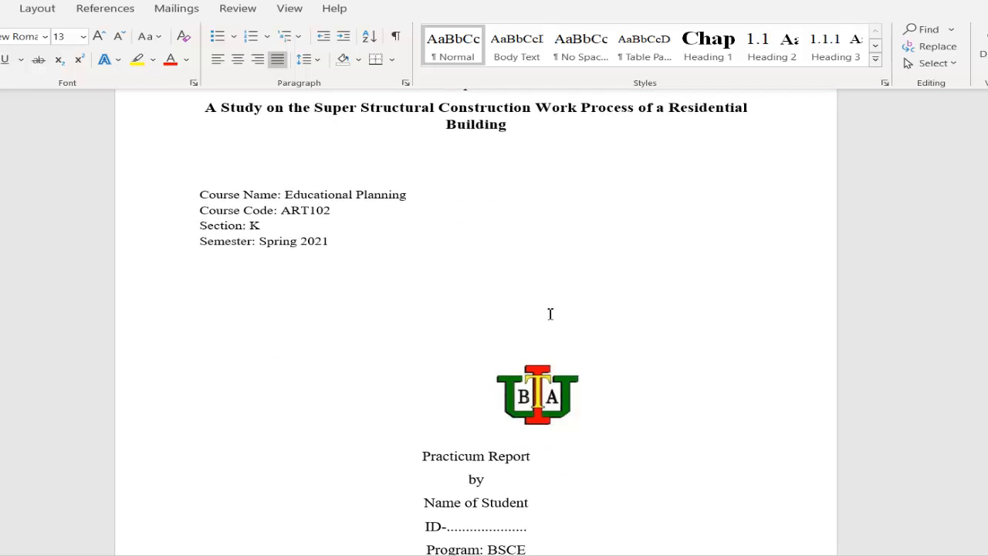
scroll(551, 313, down, 1)
click(547, 313)
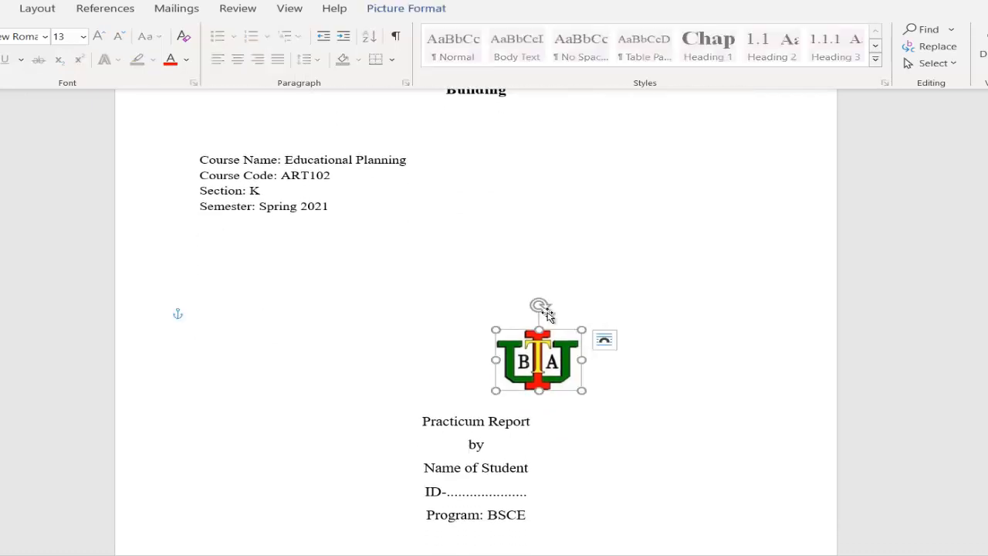
mouse_move(495, 329)
mouse_down()
mouse_move(524, 349)
mouse_move(177, 432)
mouse_move(171, 442)
mouse_up()
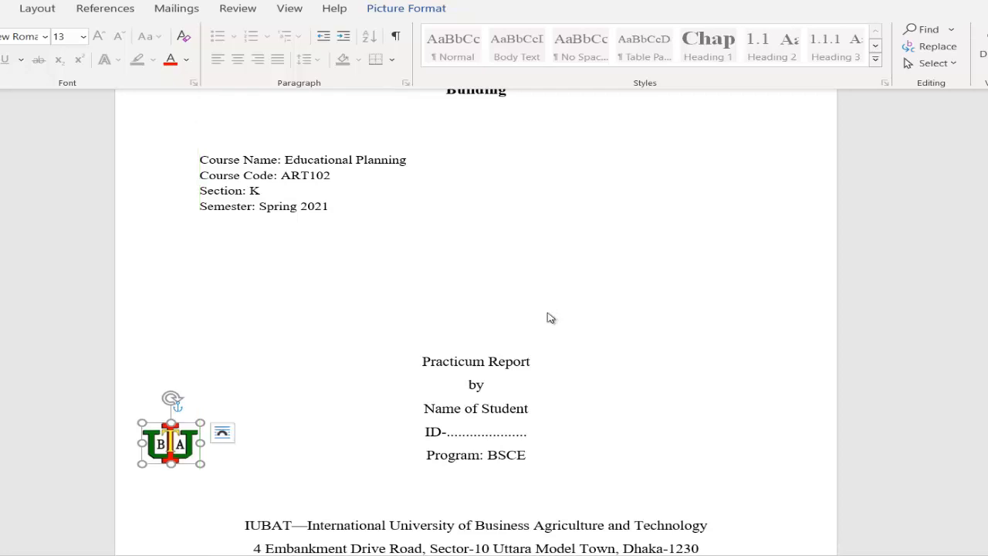
click(549, 314)
Add the lines "Submitted to" and "Faculty Name" in the empty space below the semester line
scroll(550, 313, up, 3)
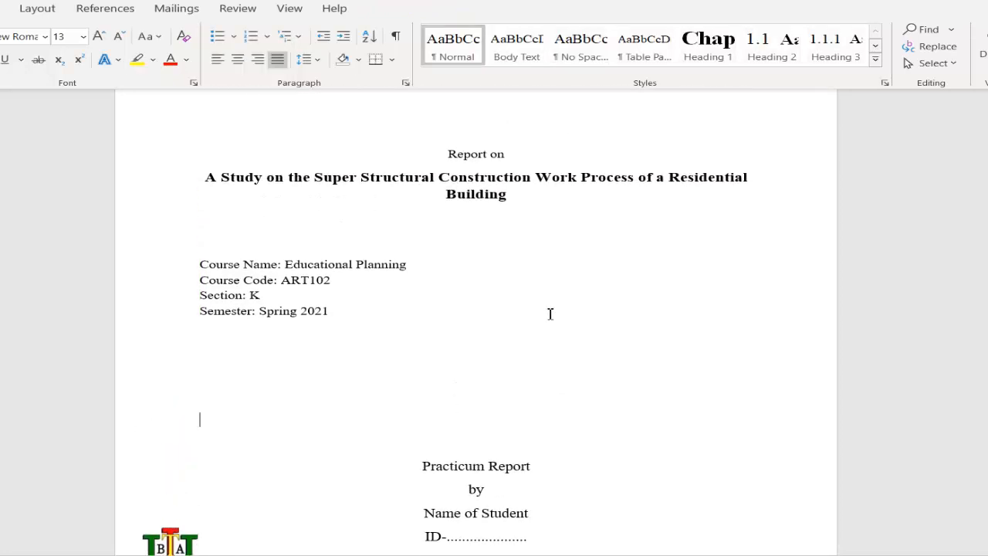
scroll(551, 313, down, 2)
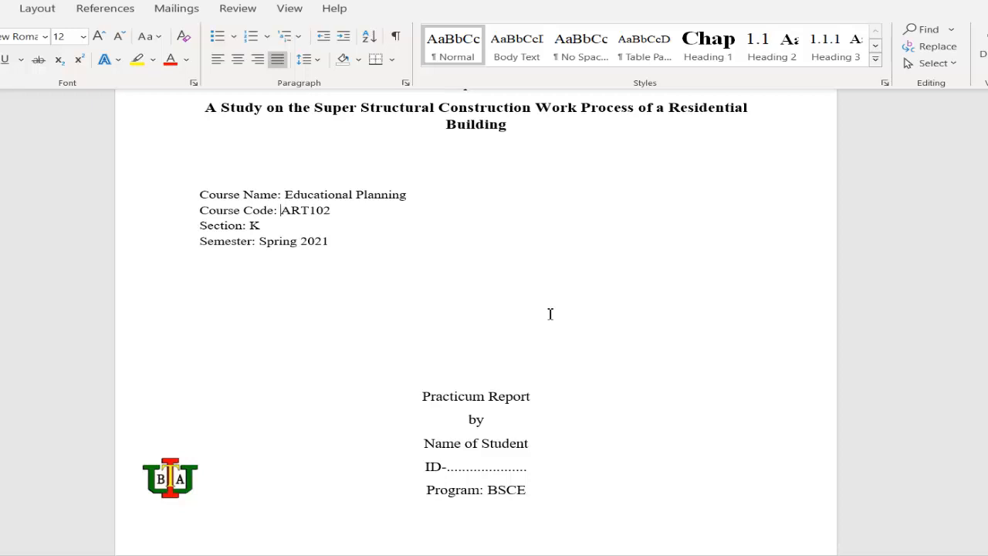
scroll(551, 313, down, 1)
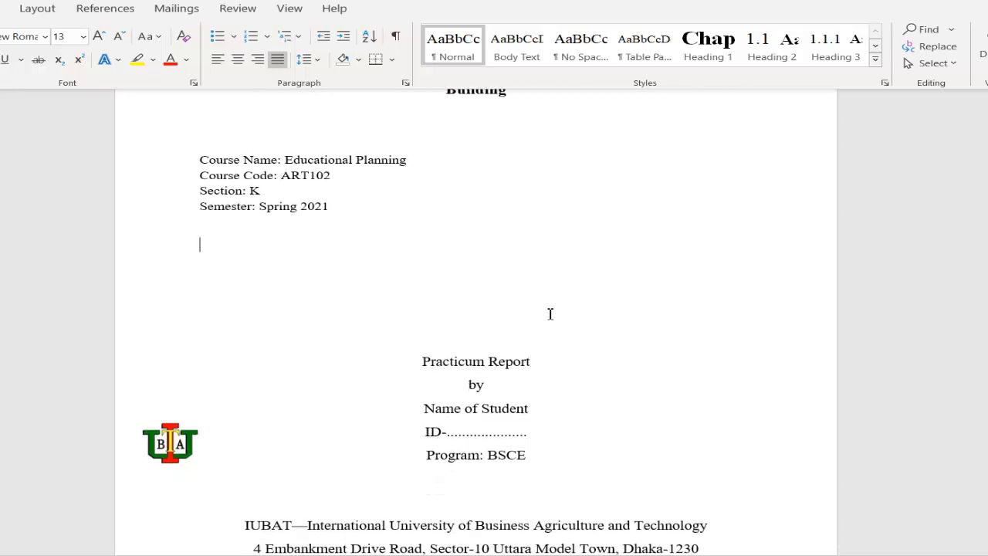
scroll(551, 313, down, 2)
scroll(551, 313, up, 2)
key(Return)
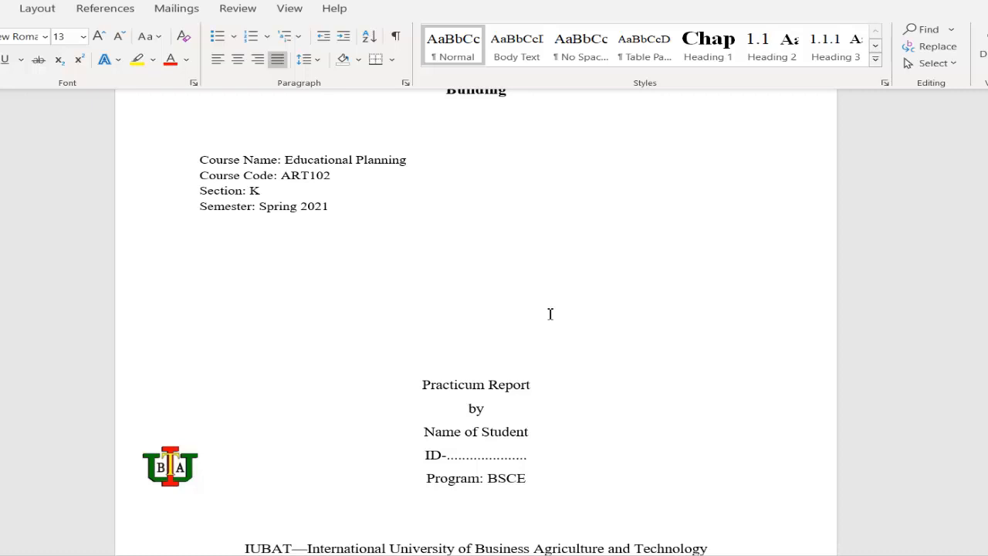
text(Submitted to)
key(Return)
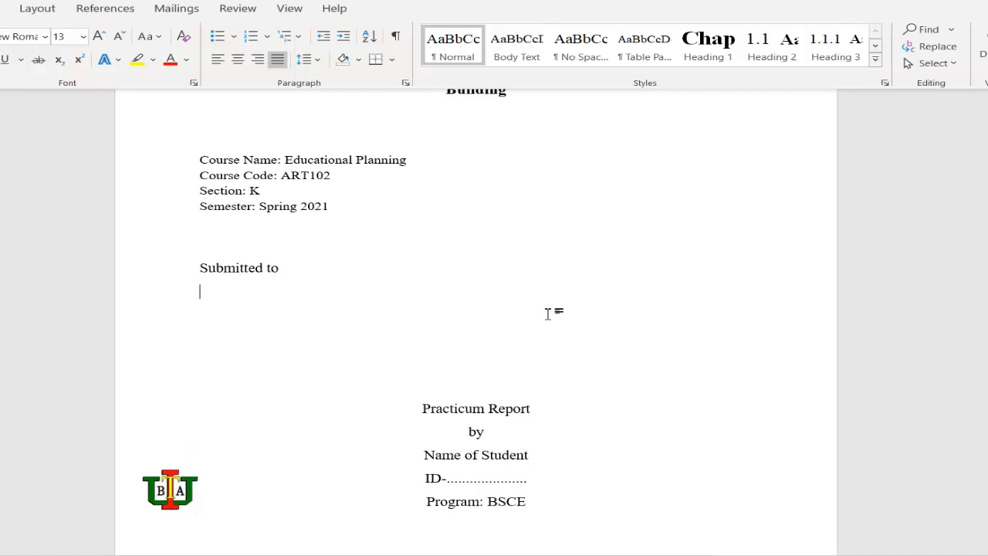
text(Faculty Name)
key(Return)
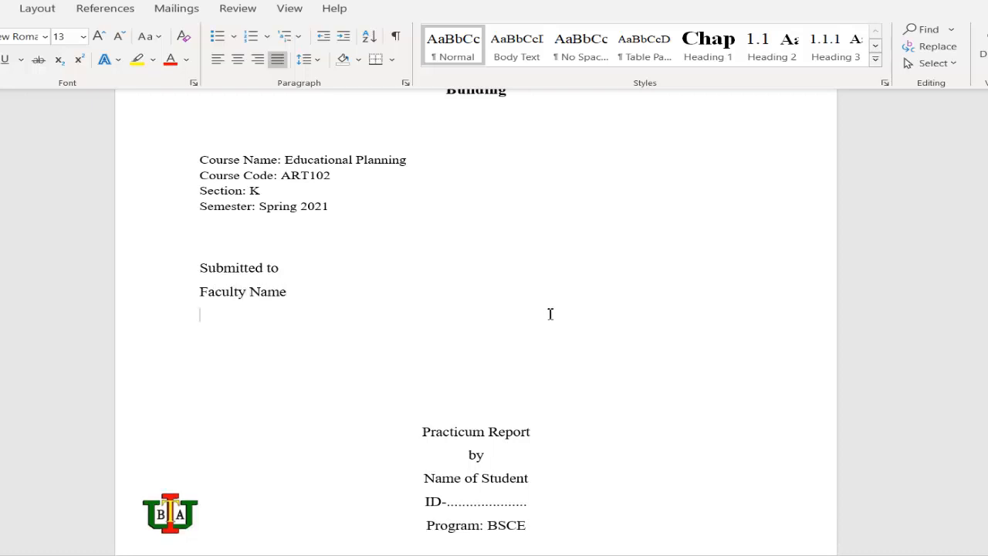
Add the lines "Faculty Designation" and "Department Name of the Faculty" below "Faculty Name"
text(Facu)
text(ltry)
key(BackSpace)
key(BackSpace)
key(BackSpace)
text(y Designati)
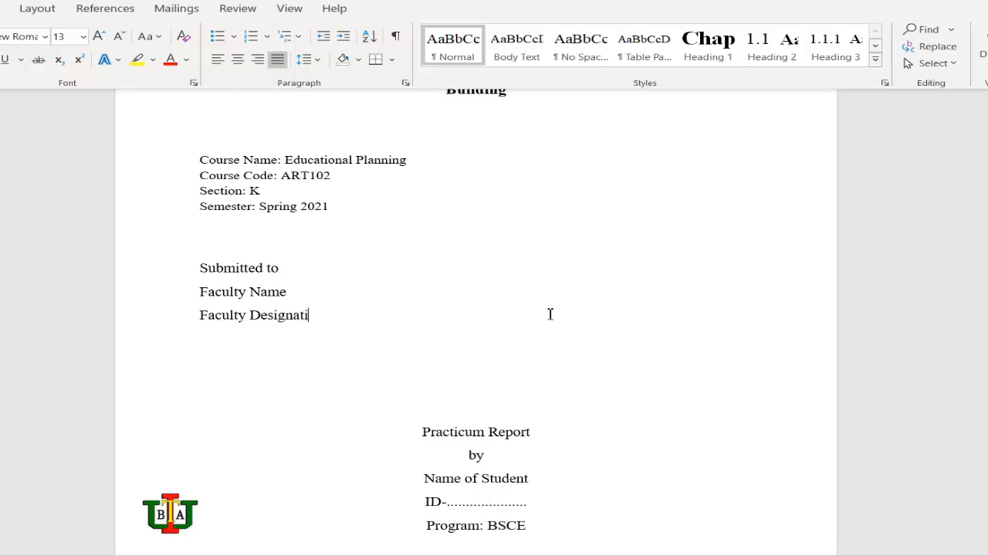
text(on)
key(Return)
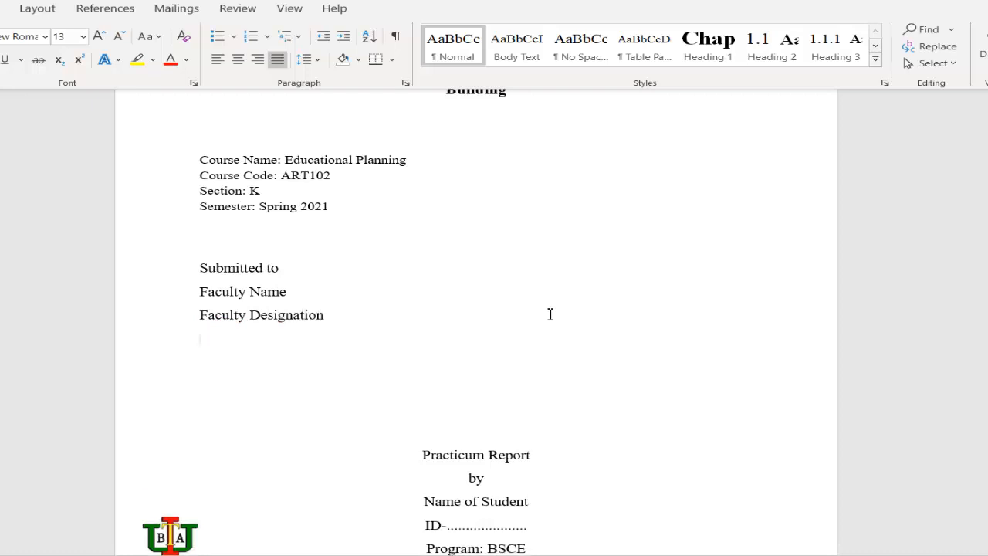
text(Depa)
text(rtment Name of the Faculty)
key(Return)
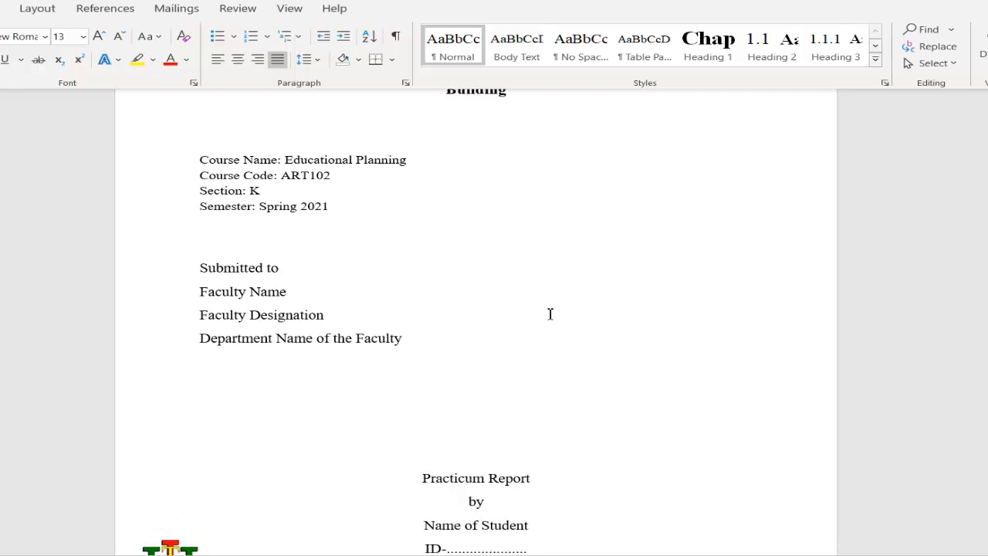
Change "Faculty Name" to "Instructor Name" under "Submitted to"
drag(297, 293, 200, 293)
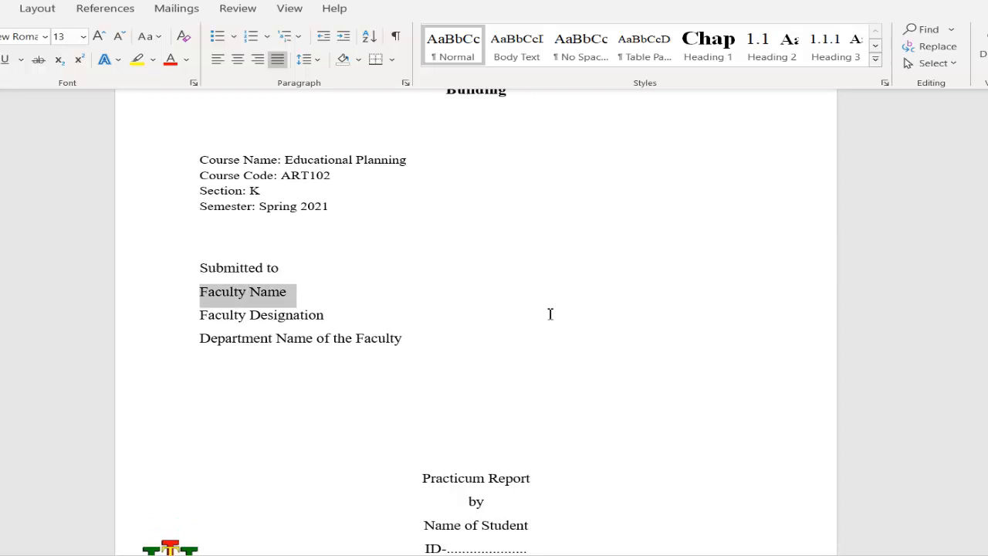
click(215, 292)
double_click(215, 292)
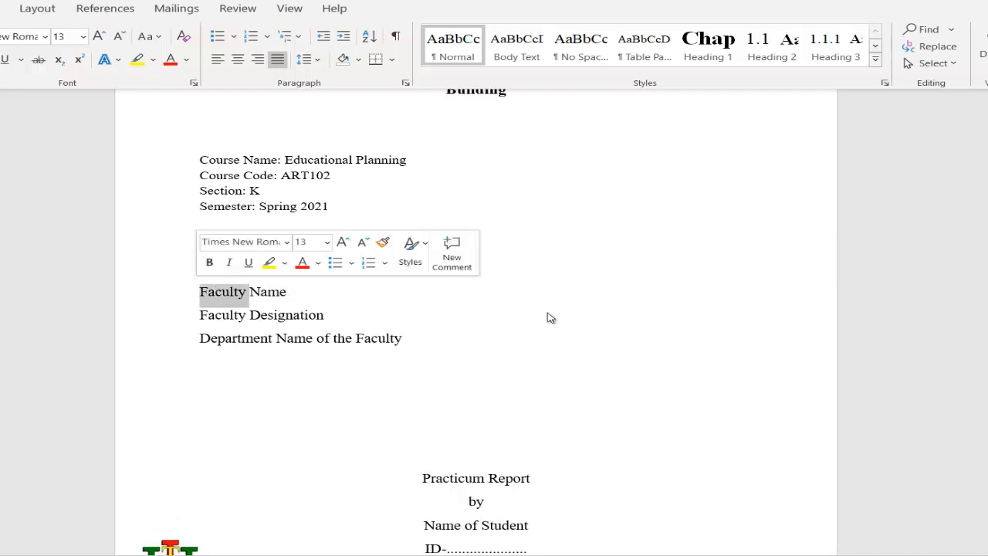
text(Inst)
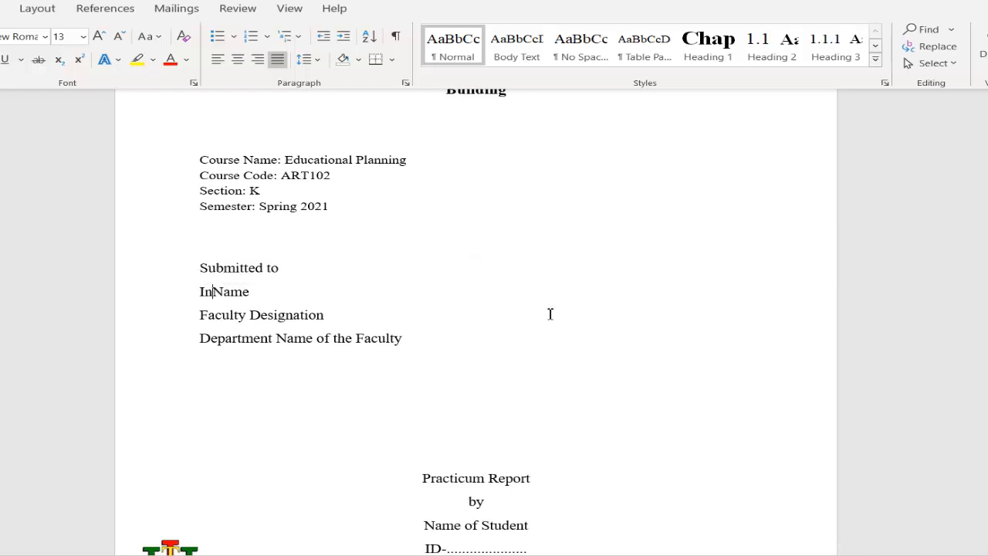
text(ructor)
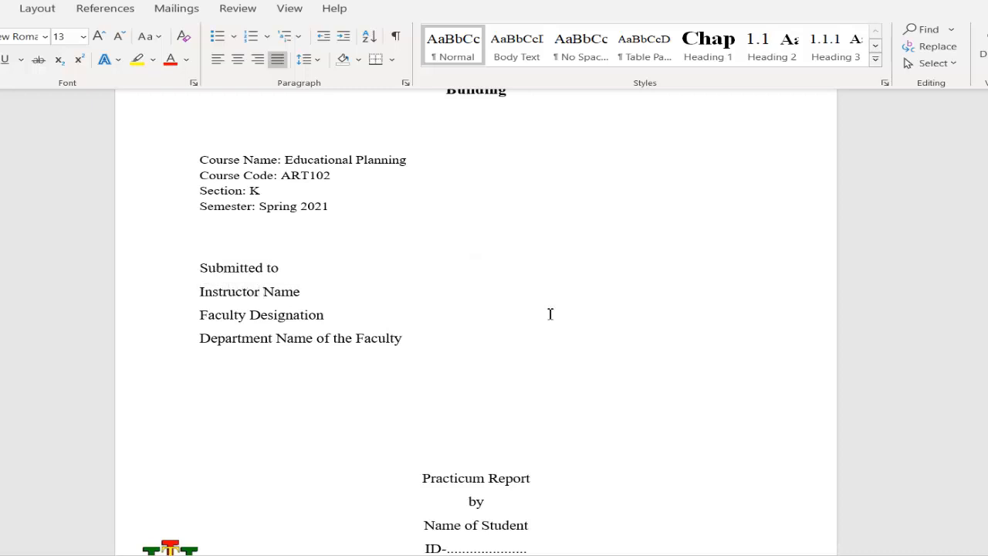
Replace every remaining "Faculty" with "Instructor" throughout the document using Find and Replace
key(shift+Left)
key(shift+Left)
key(shift+Left)
key(shift+Left)
key(shift+Left)
key(shift+Left)
key(shift+Left)
key(shift+Left)
key(shift+Left)
key(shift+Left)
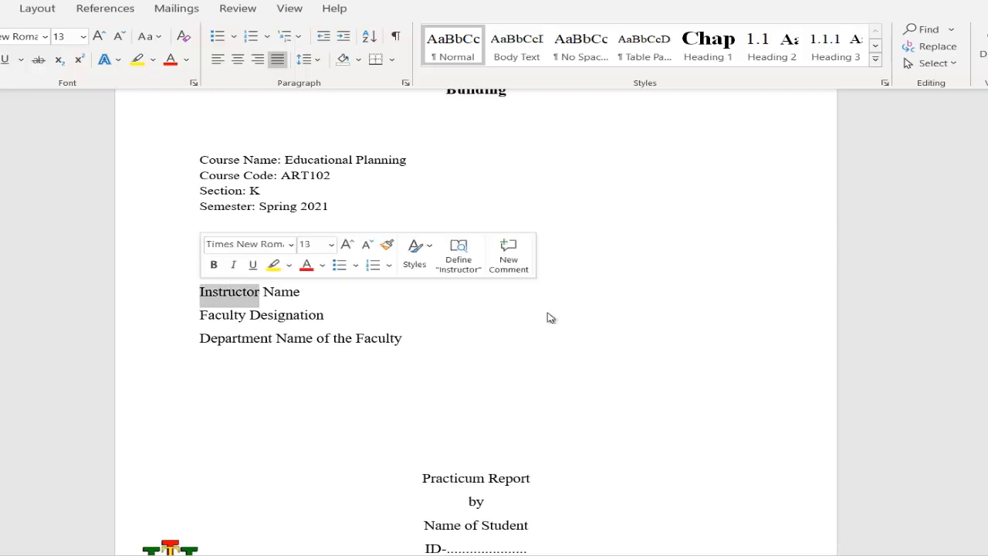
key(ctrl+h)
key(ctrl+c)
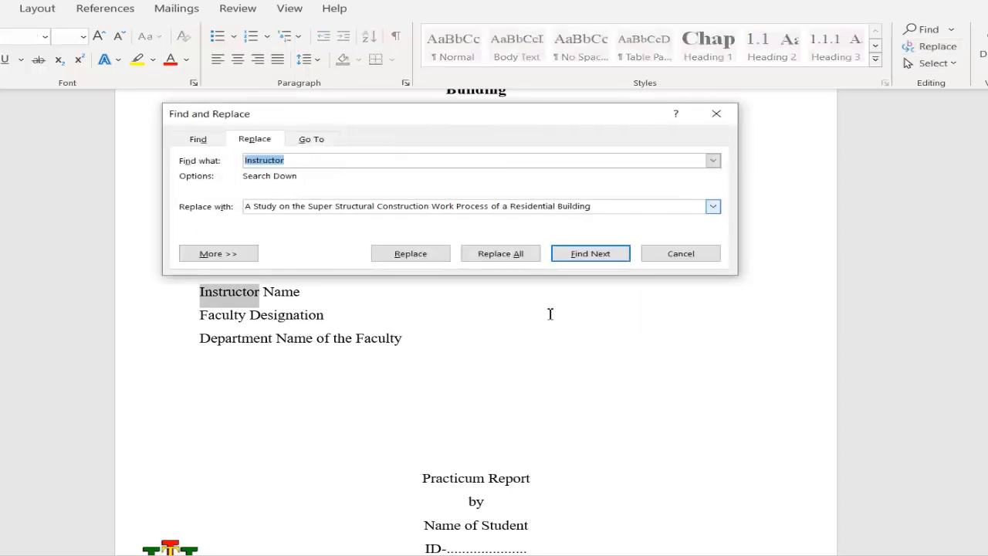
key(Tab)
key(ctrl+v)
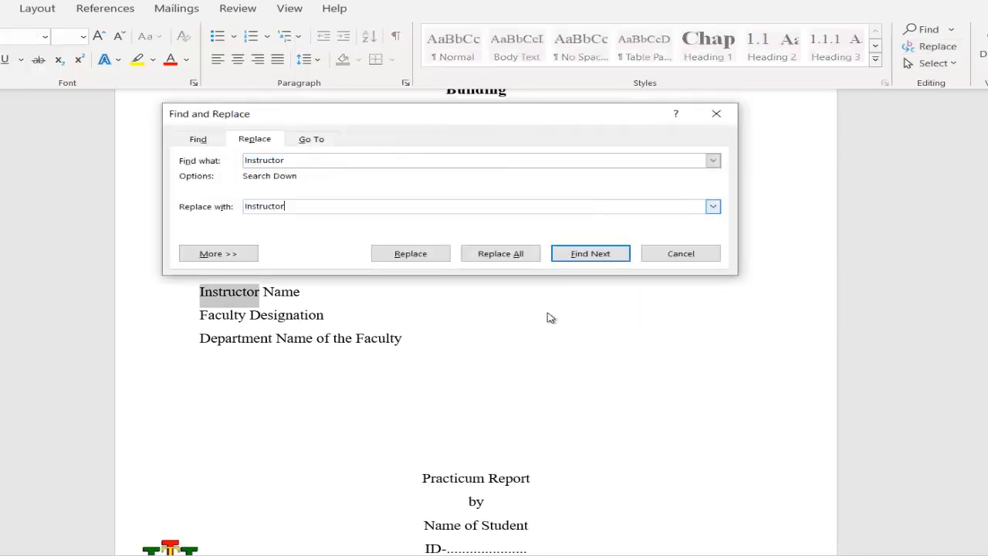
key(shift+Tab)
text(Faculty)
key(alt+a)
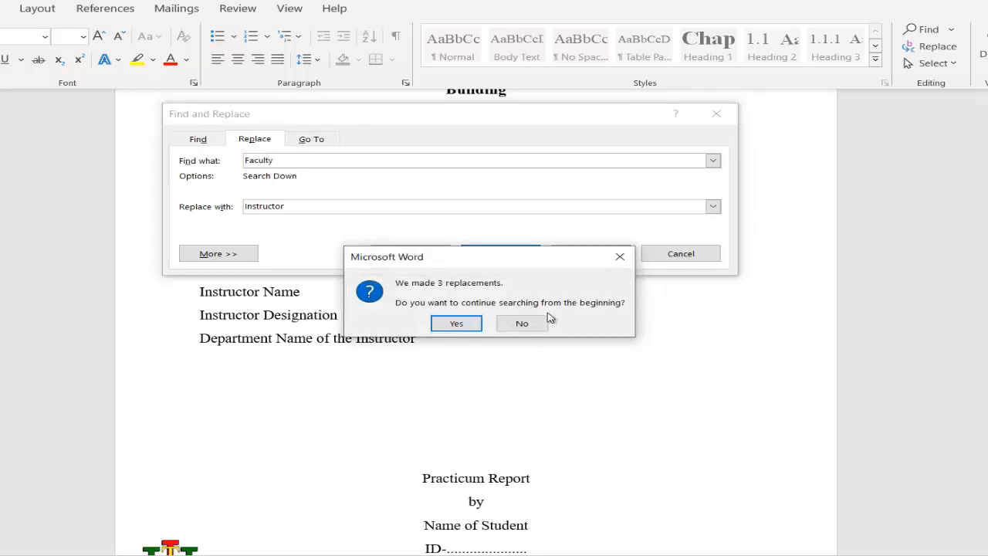
key(Return)
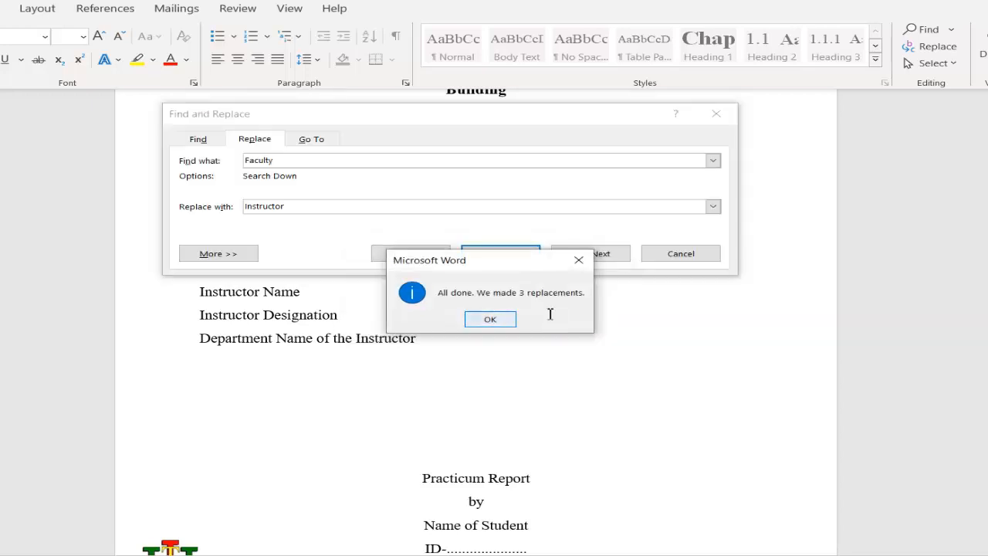
key(Return)
key(Escape)
Make the "Submitted to" line bold
scroll(549, 313, up, 4)
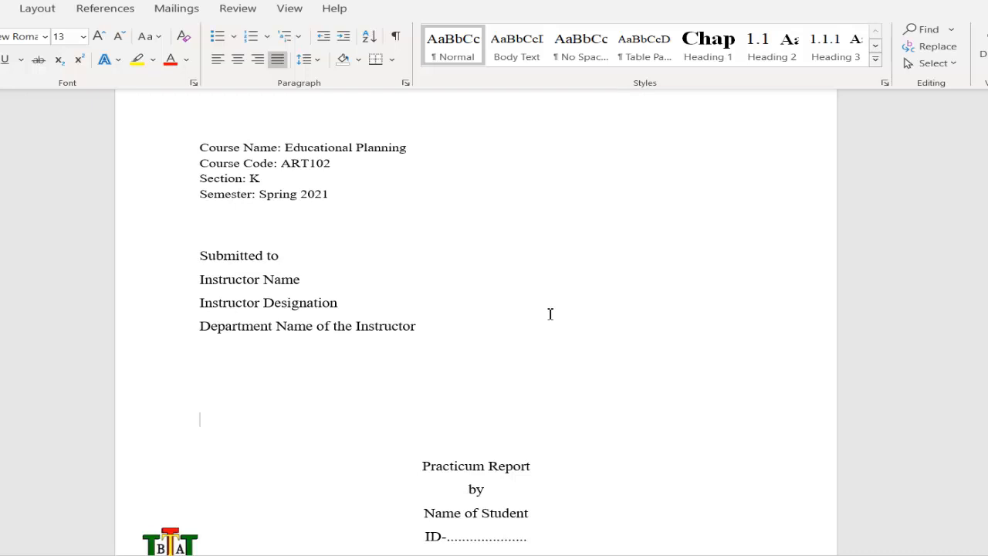
click(550, 314)
mouse_move(207, 256)
mouse_down()
mouse_move(289, 257)
mouse_move(198, 258)
mouse_up()
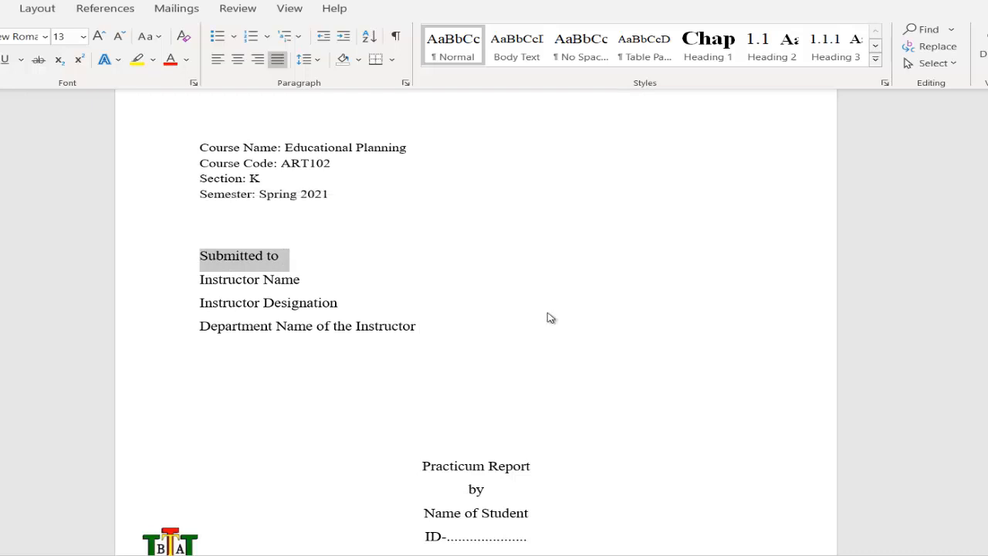
key(ctrl+b)
click(228, 302)
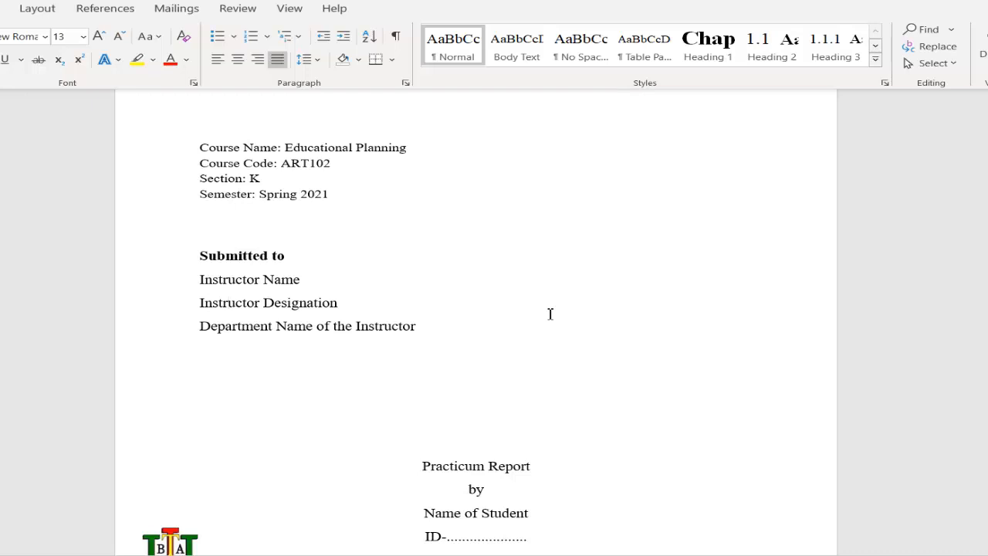
Set the "Submitted to" line and the three instructor lines below it to 12 pt
scroll(550, 313, up, 2)
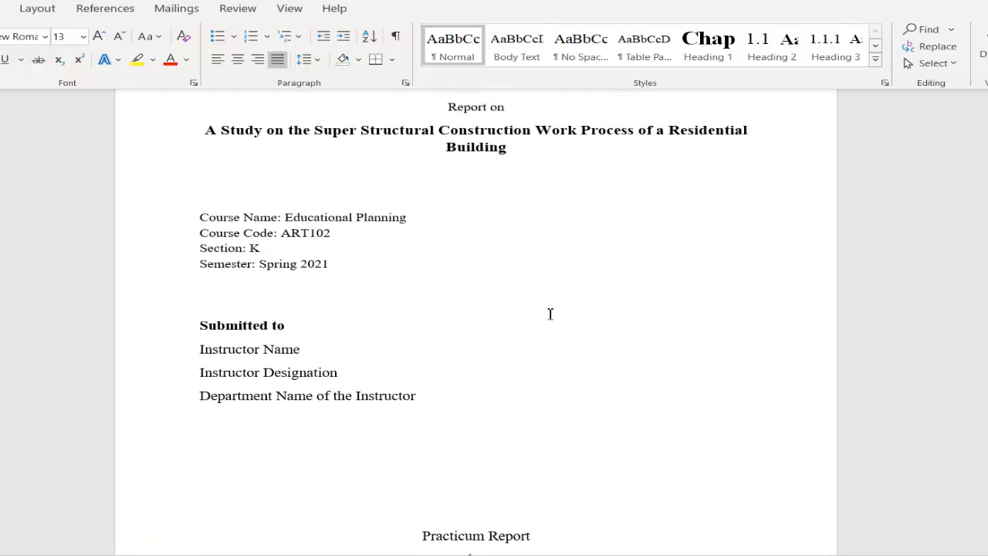
key(Down)
key(End)
drag(419, 396, 202, 325)
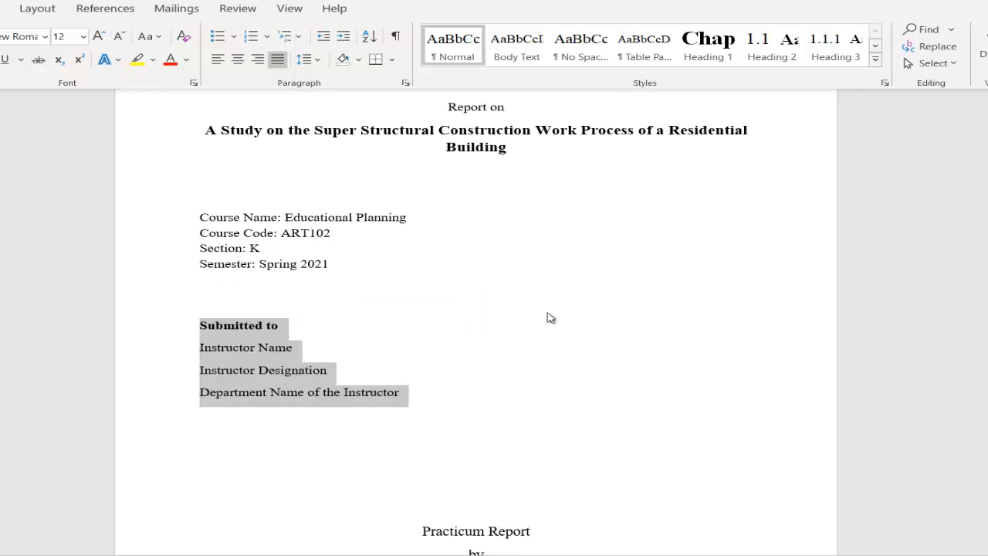
Remove the space after each paragraph in the "Submitted to" block, including its three instructor lines
key(Down)
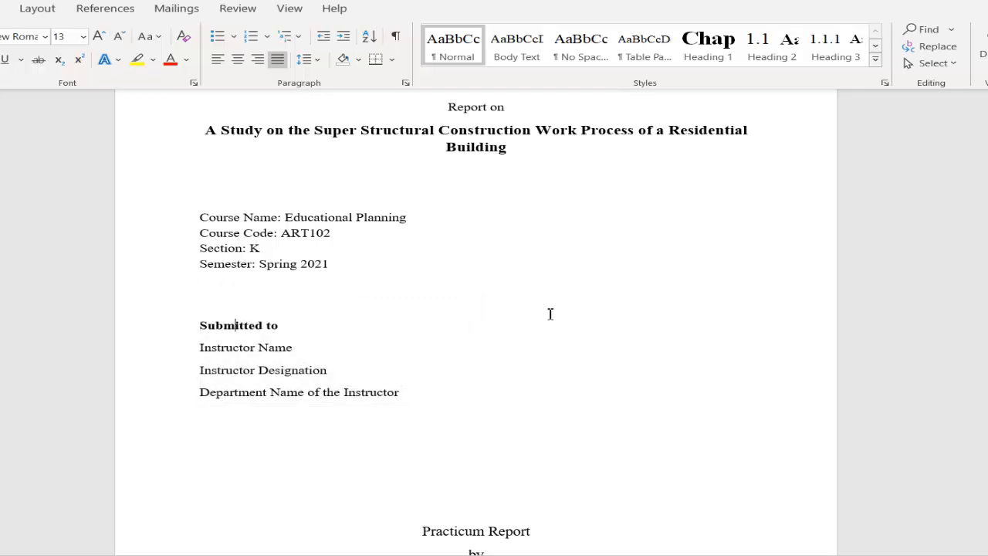
key(Down)
key(Home)
key(shift+Down)
key(shift+Down)
key(shift+Down)
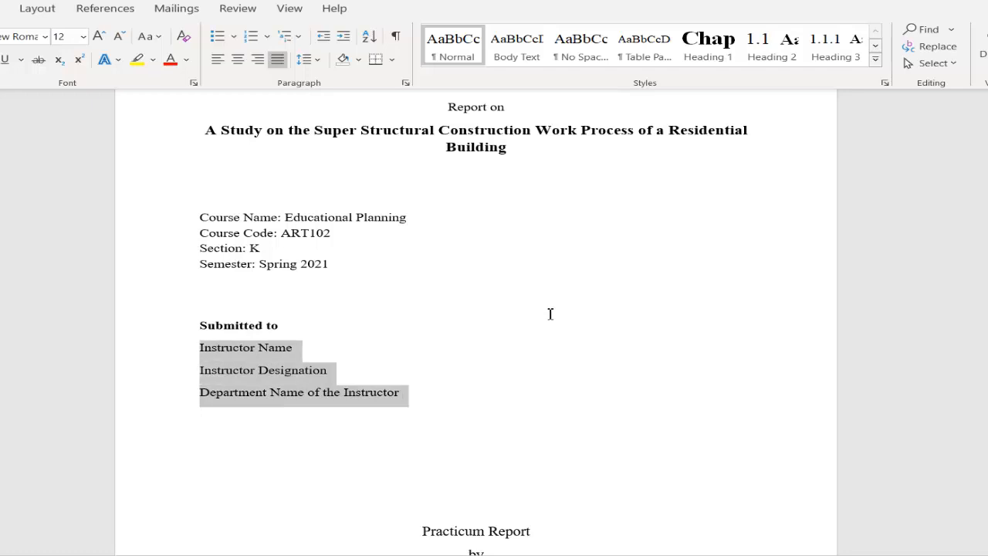
key(shift+Up)
key(alt+h)
key(k)
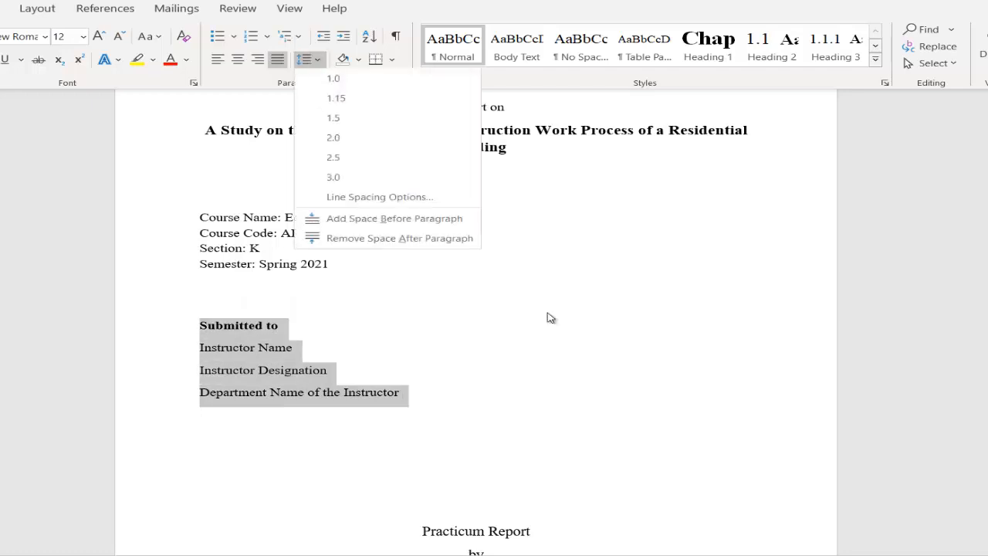
key(Down)
key(Down)
key(Down)
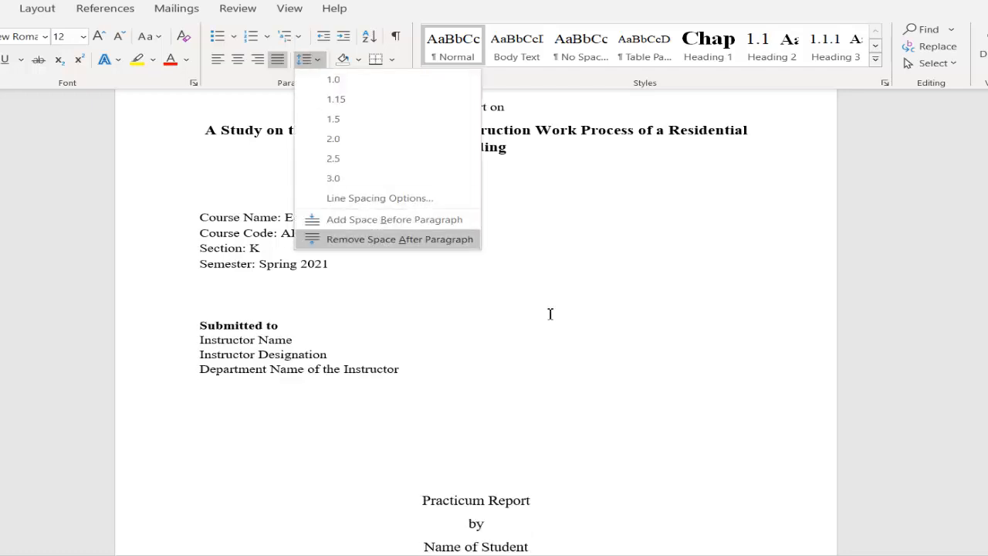
key(Return)
Set the line spacing of the "Submitted to" heading and its three instructor lines to 1.15
key(Down)
key(shift+Down)
key(shift+Down)
key(shift+Down)
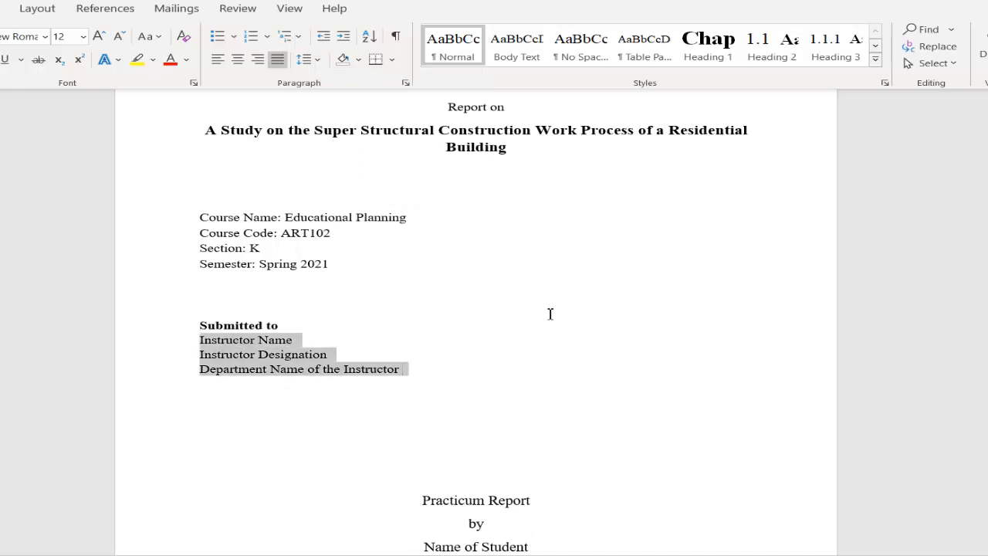
key(shift+Up)
key(ctrl+c)
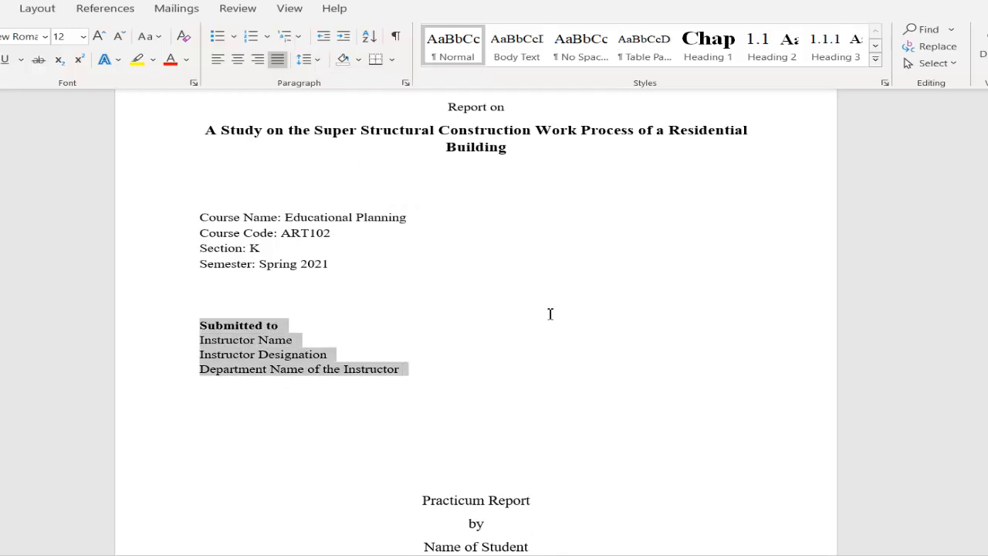
key(alt+h)
key(k)
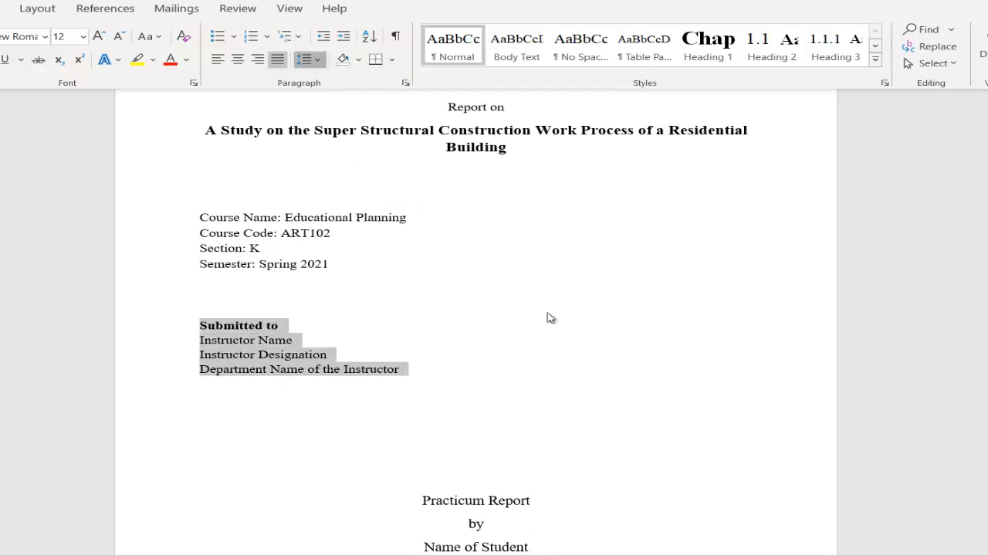
key(Down)
key(Return)
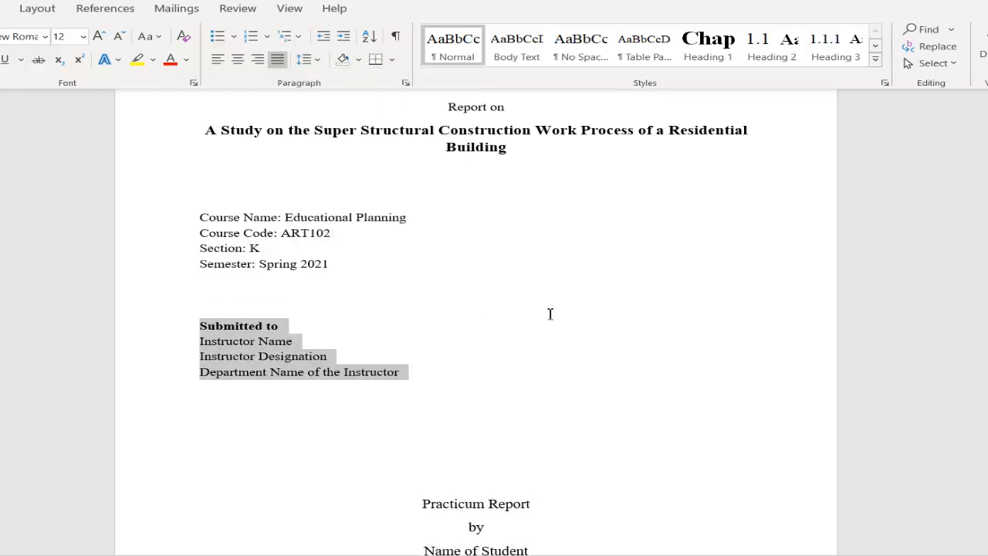
Place a copy of the four-line "Submitted to" block in the empty space below the original
key(Right)
key(Down)
key(Down)
key(Down)
key(Down)
scroll(549, 313, down, 1)
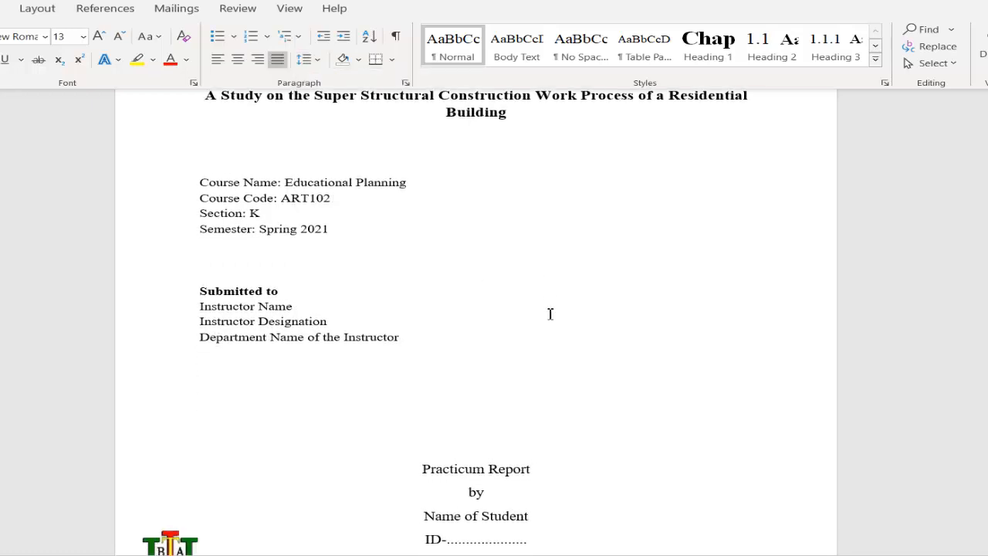
scroll(550, 314, down, 1)
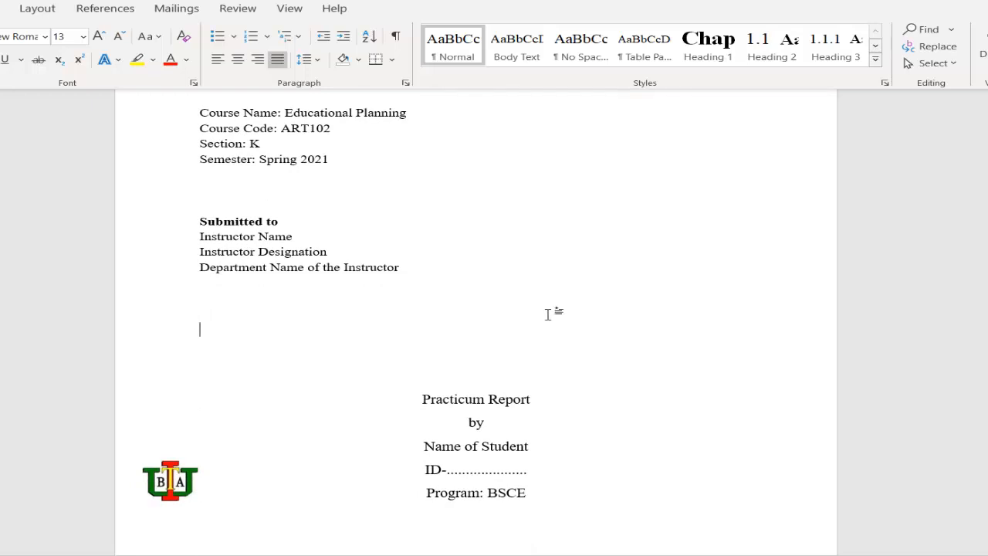
scroll(549, 313, down, 2)
scroll(550, 314, up, 4)
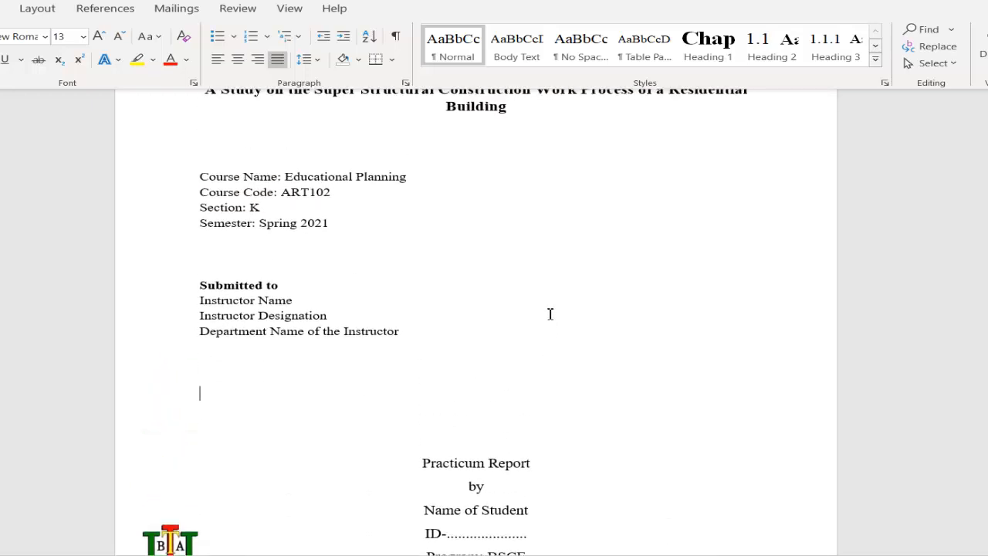
scroll(550, 313, up, 2)
scroll(550, 313, down, 2)
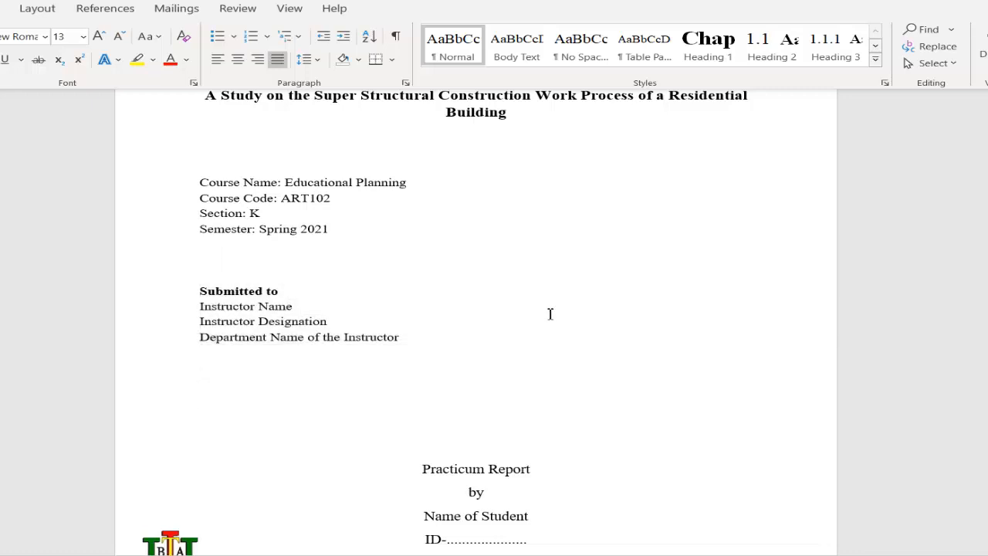
key(ctrl+v)
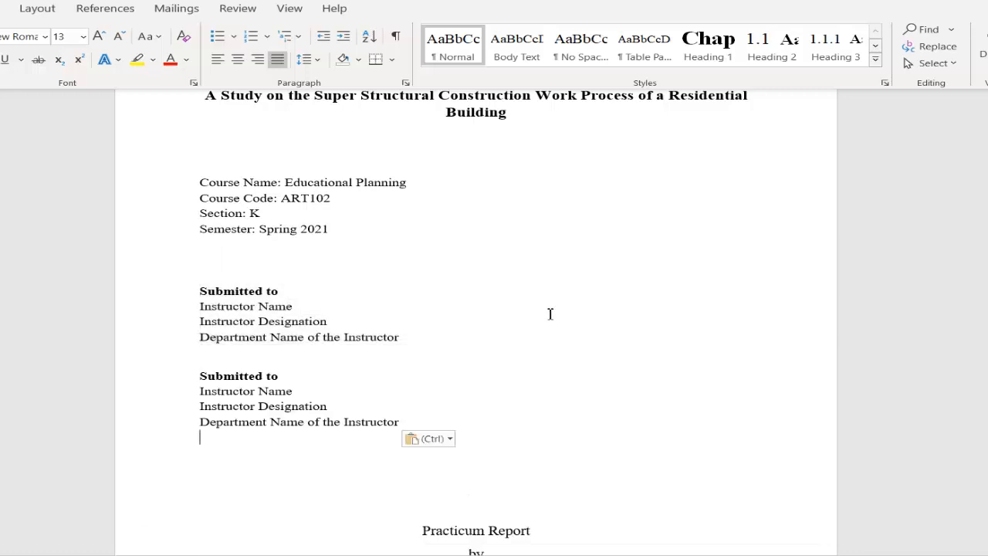
Change the heading of the copied block to "Prepared by"
key(Up)
key(Up)
key(Up)
key(Up)
key(shift+End)
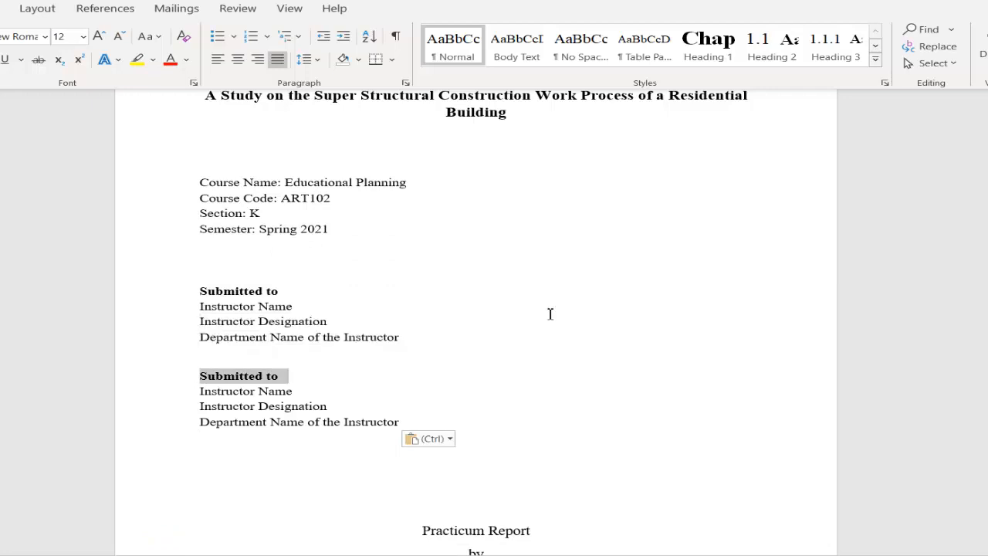
text(Prepared )
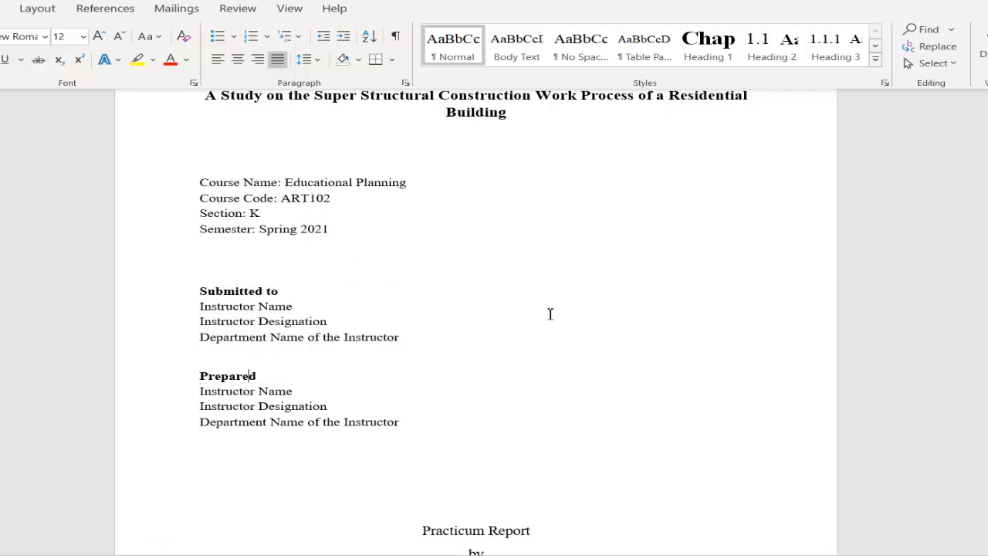
text(By)
key(BackSpace)
key(BackSpace)
text(by)
Change the first two lines under "Prepared by" to "Student Name" and "Student ID#"
key(Down)
key(Home)
key(ctrl+shift+Right)
text(St)
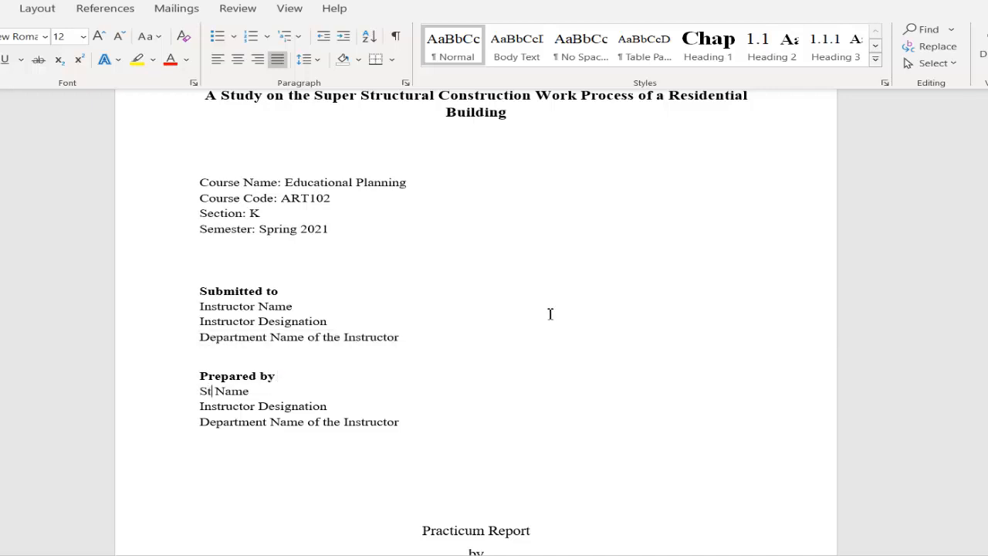
text(udent)
key(Down)
key(Home)
key(shift+End)
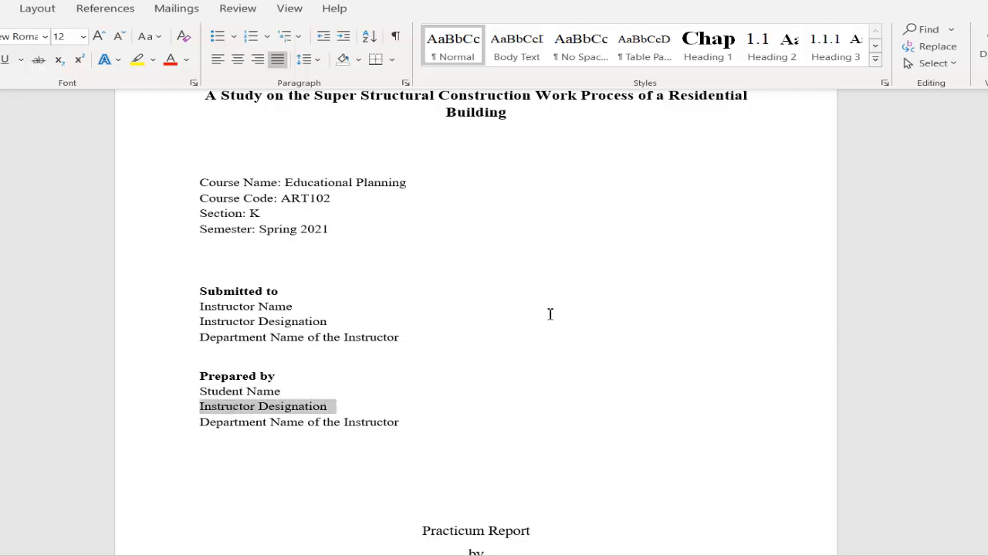
text(Studen)
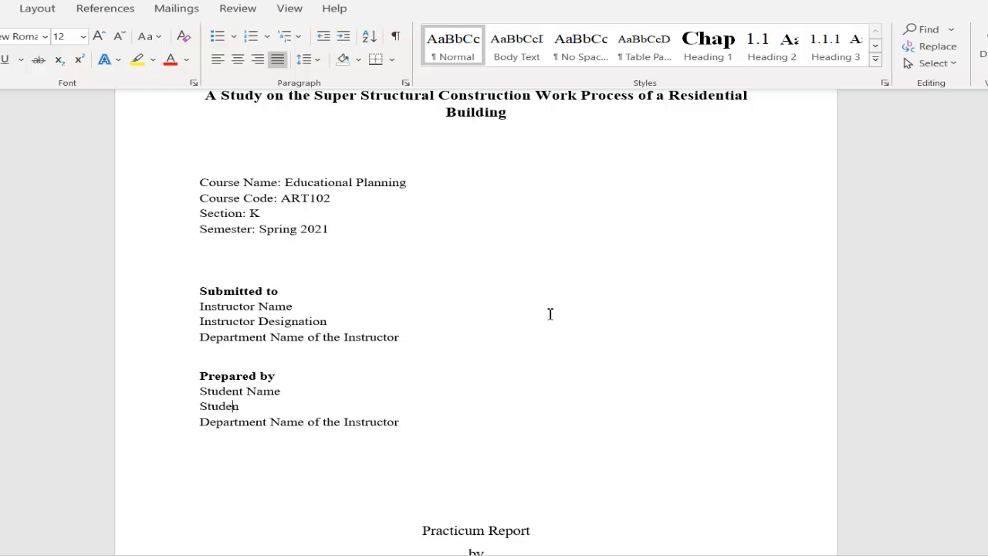
text(t ID#)
Replace the department line under "Prepared by" with "Program Name" and add an empty line below it
key(Down)
key(shift+Right)
key(shift+Right)
key(shift+Right)
key(shift+Right)
key(shift+Right)
key(shift+Right)
key(shift+Right)
key(shift+Right)
key(shift+Right)
key(shift+Right)
key(shift+Right)
key(shift+Right)
key(shift+Right)
key(shift+Right)
key(shift+Right)
key(shift+Right)
key(shift+Right)
key(shift+Right)
key(shift+Right)
key(shift+Right)
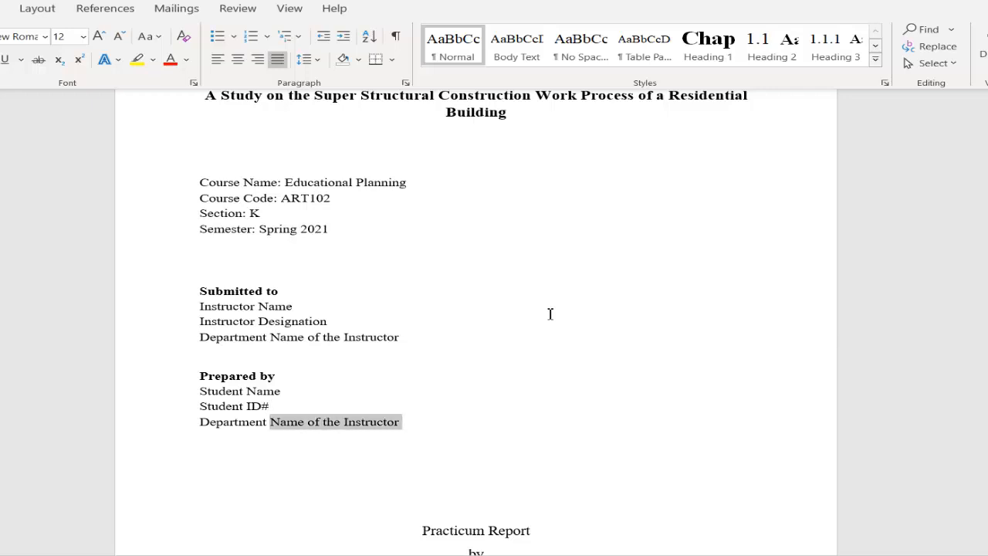
key(ctrl+Left)
key(shift+Right)
key(shift+Right)
key(shift+Right)
key(shift+Right)
key(shift+Right)
key(shift+Right)
key(shift+Right)
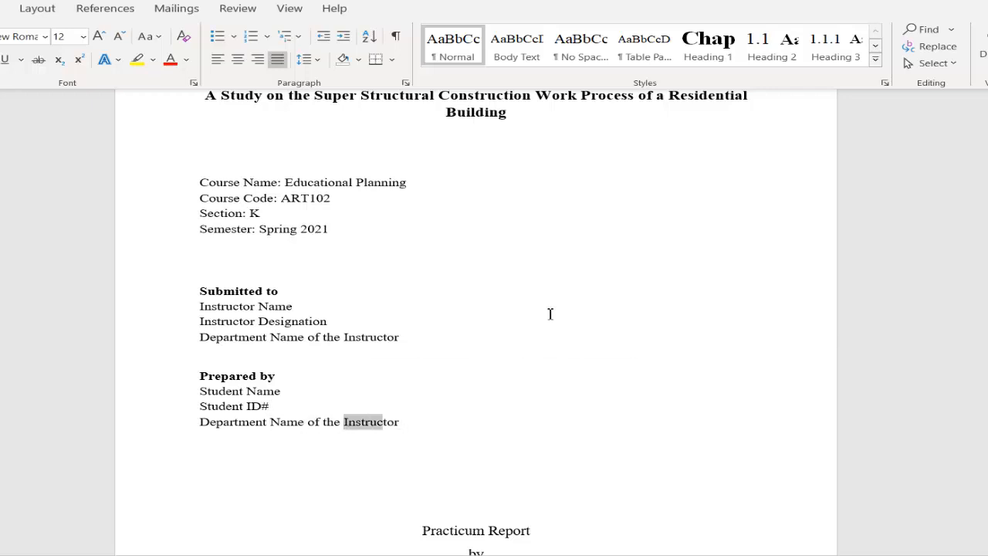
key(shift+Right)
key(shift+Right)
key(shift+Right)
key(shift+Right)
key(End)
key(shift+Left)
key(shift+Left)
key(shift+Left)
key(shift+Left)
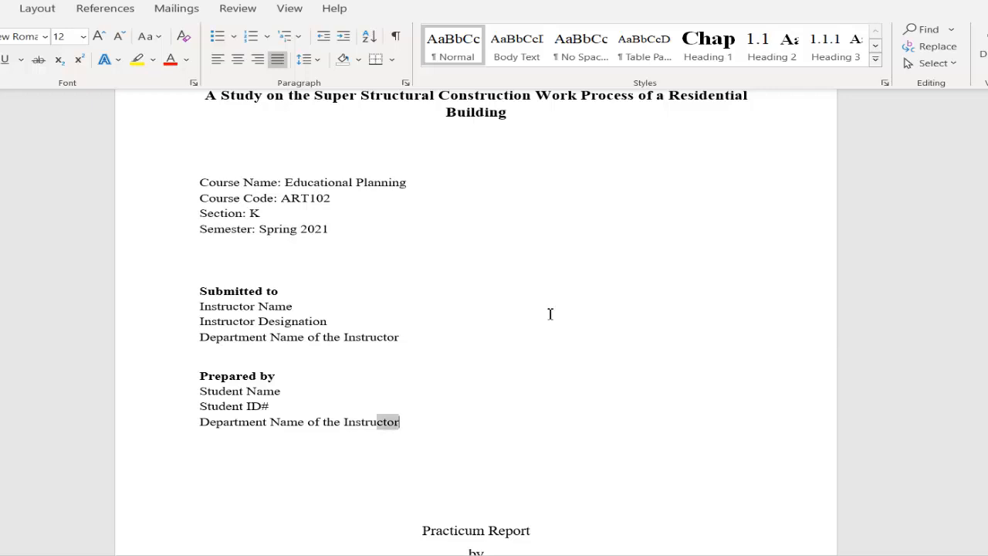
key(ctrl+shift+Left)
key(ctrl+shift+Left)
key(ctrl+shift+Left)
key(ctrl+shift+Left)
key(ctrl+shift+Left)
key(shift+Up)
key(shift+Down)
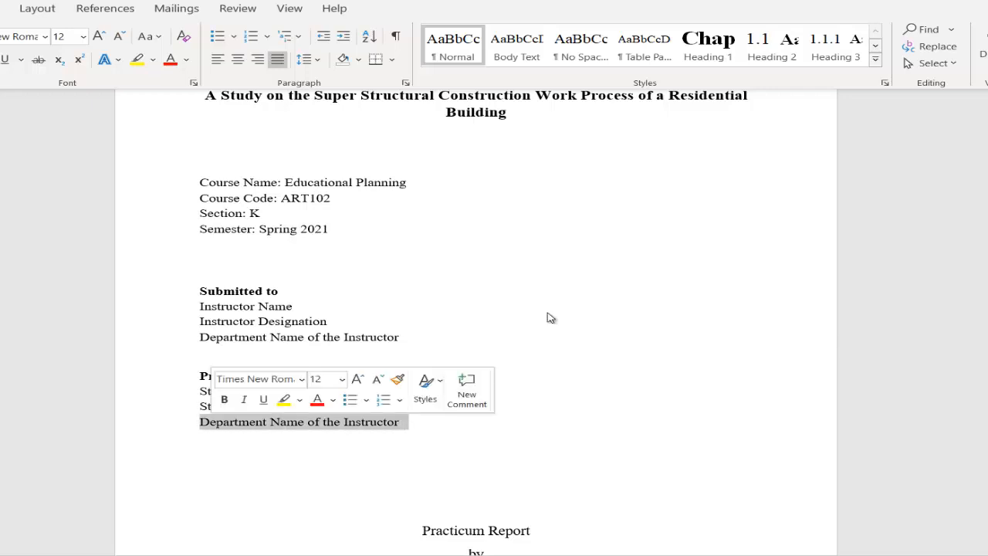
text(Progra)
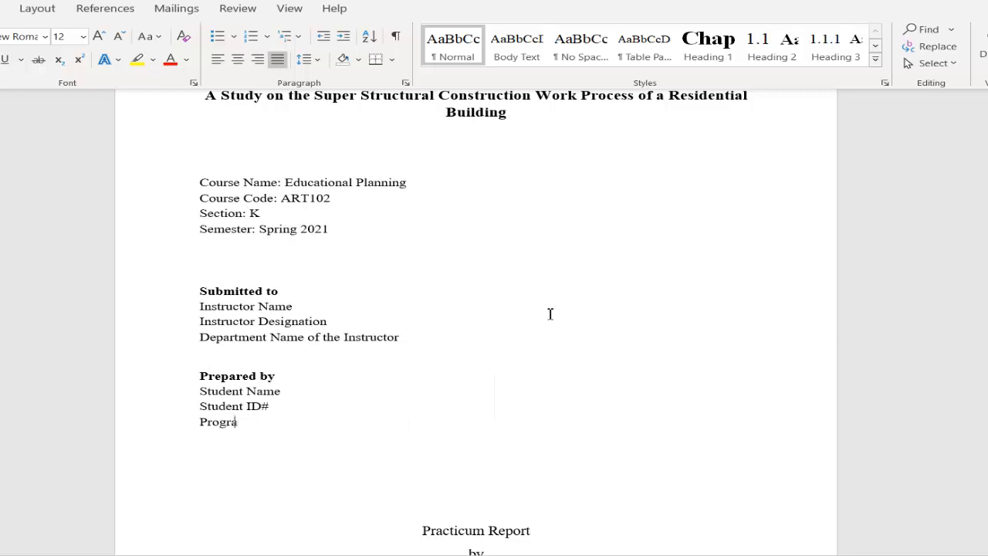
text(m Name)
key(Return)
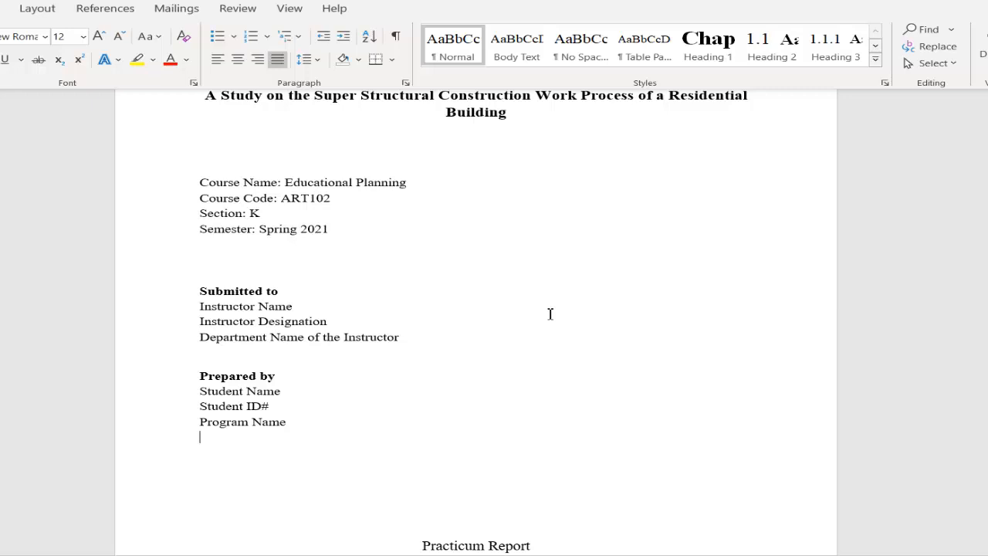
Right-align the "Prepared by" heading and its three student lines
scroll(550, 314, up, 2)
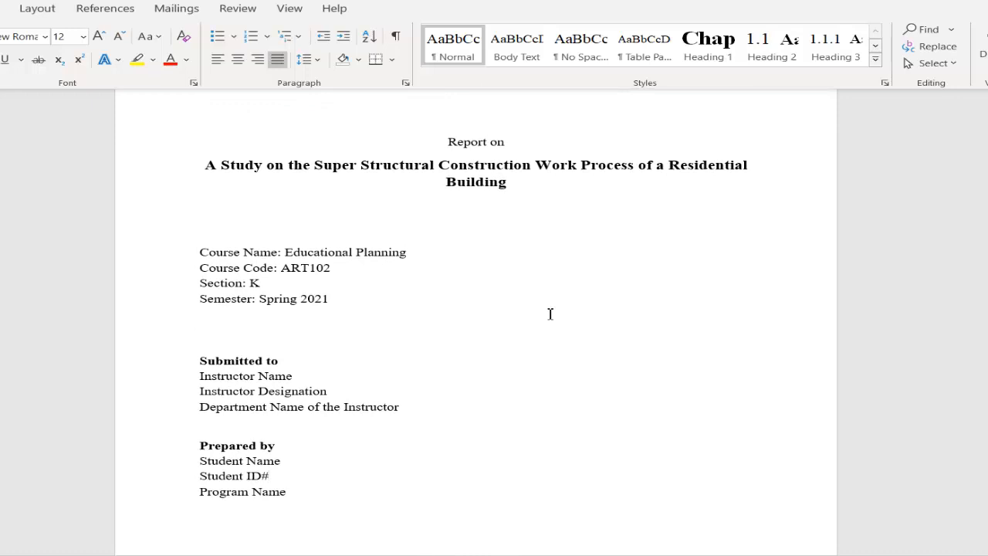
scroll(550, 313, down, 2)
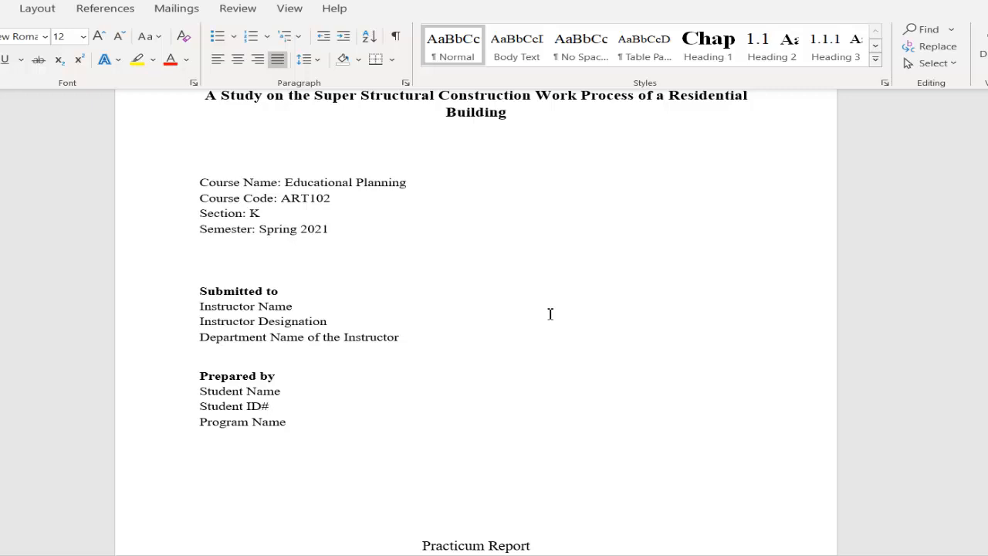
scroll(551, 313, down, 2)
scroll(551, 313, down, 2)
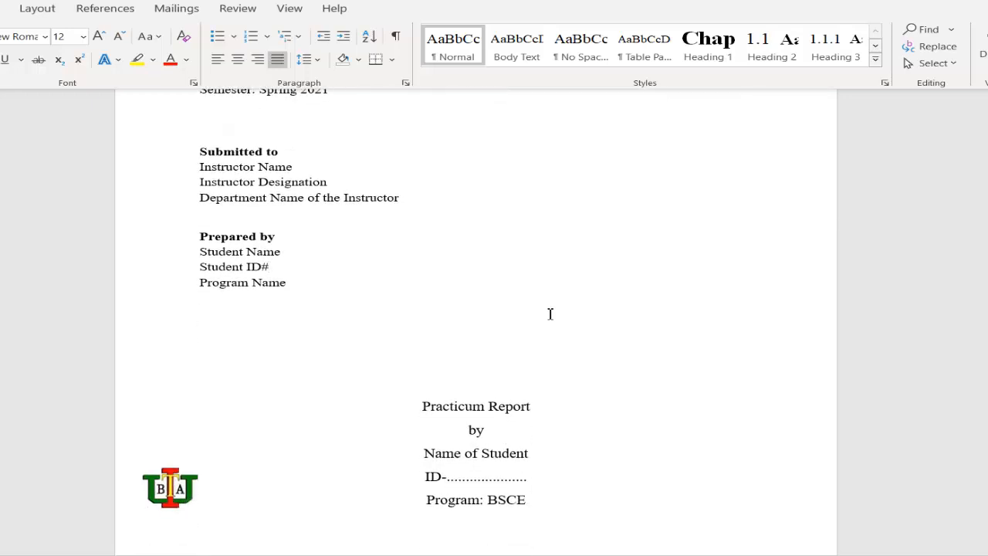
key(shift+Down)
key(shift+Down)
key(shift+Down)
key(shift+Down)
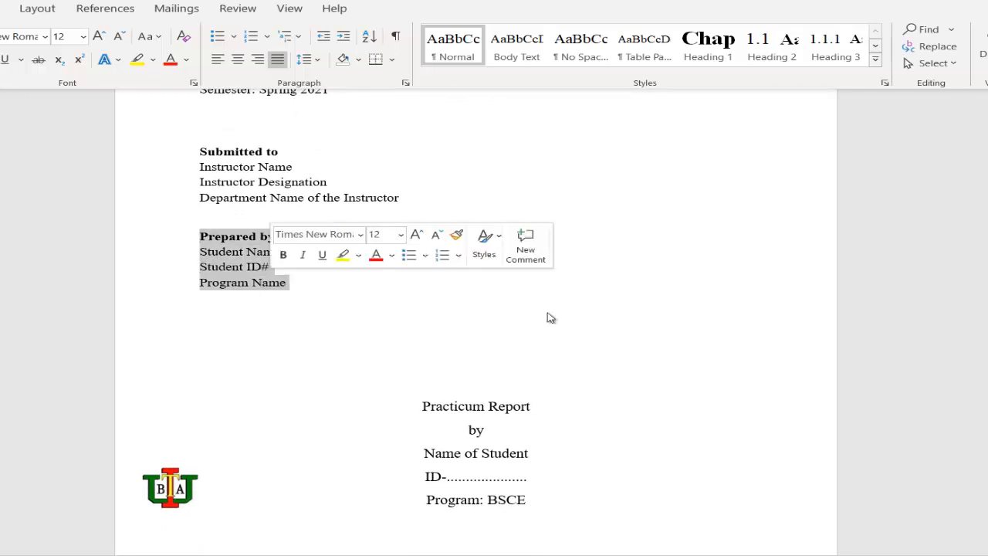
key(ctrl+r)
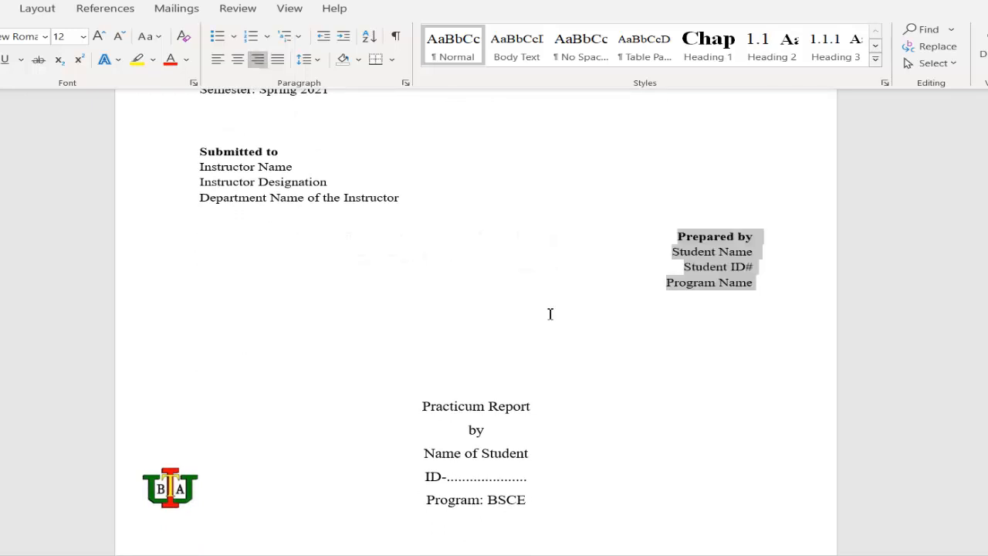
Delete the old centred lines from "Practicum Report" through "Program: BSCE" above the university name
click(551, 313)
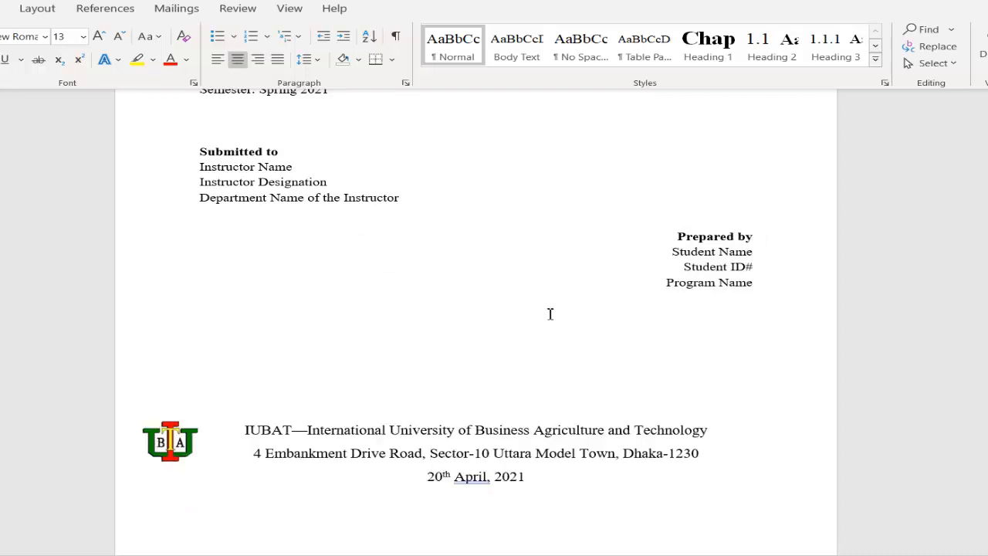
scroll(550, 314, up, 3)
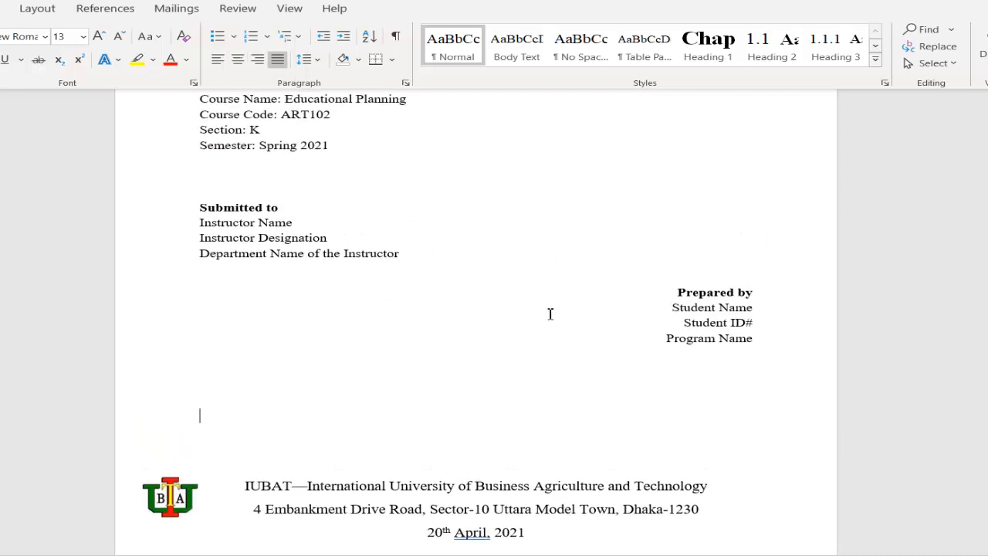
scroll(551, 313, down, 5)
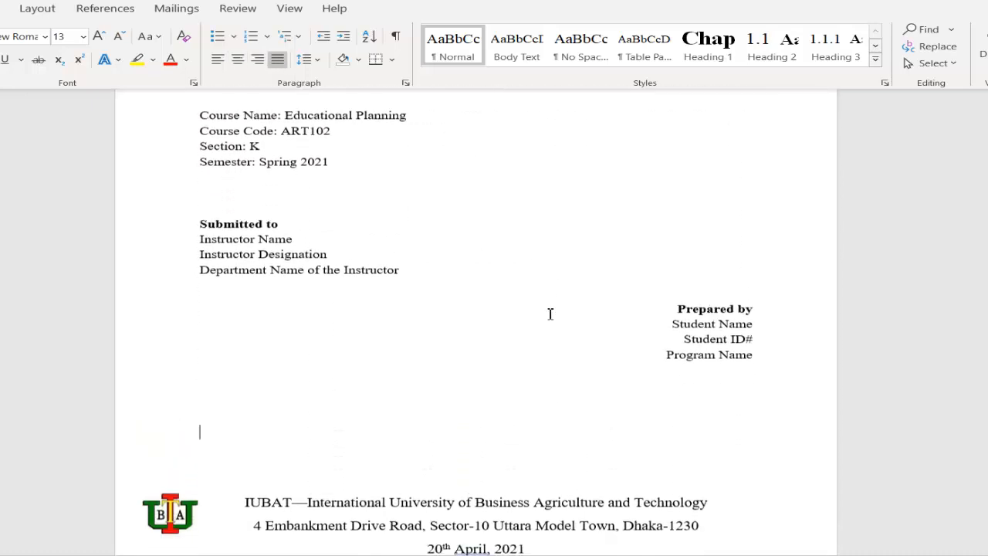
Add a "Submission Date" line followed by "April 1, 2021" above the university name
double_click(548, 317)
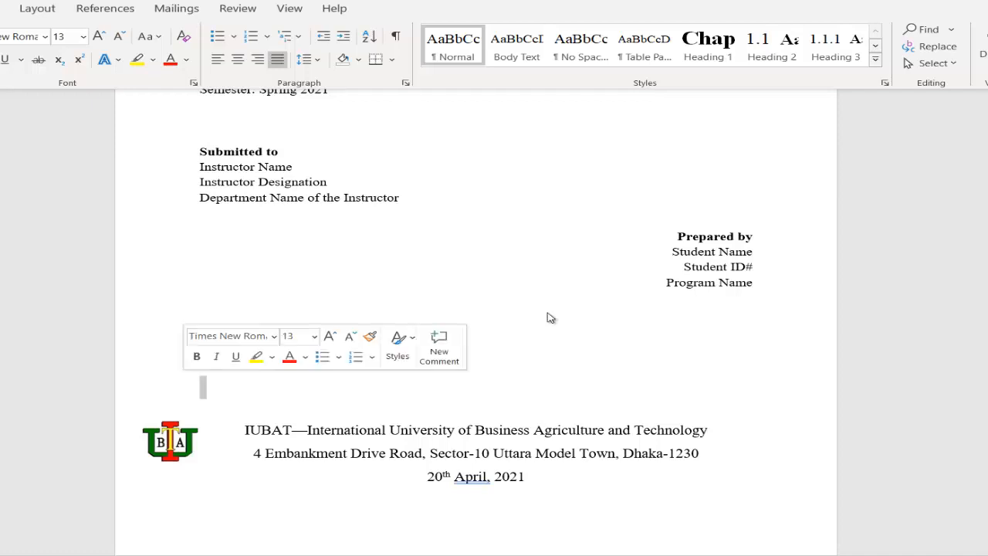
click(549, 315)
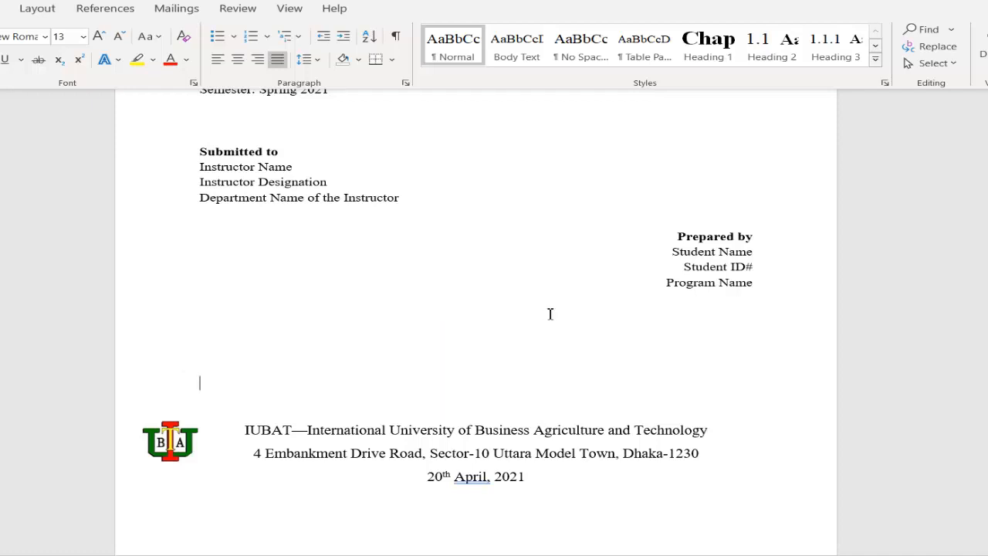
text(Submissio)
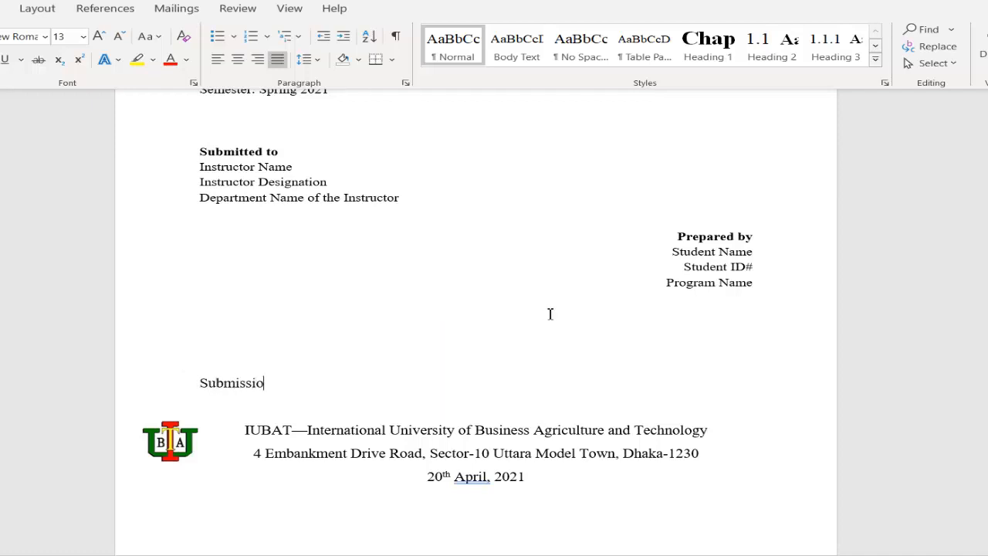
text(n Date)
key(Return)
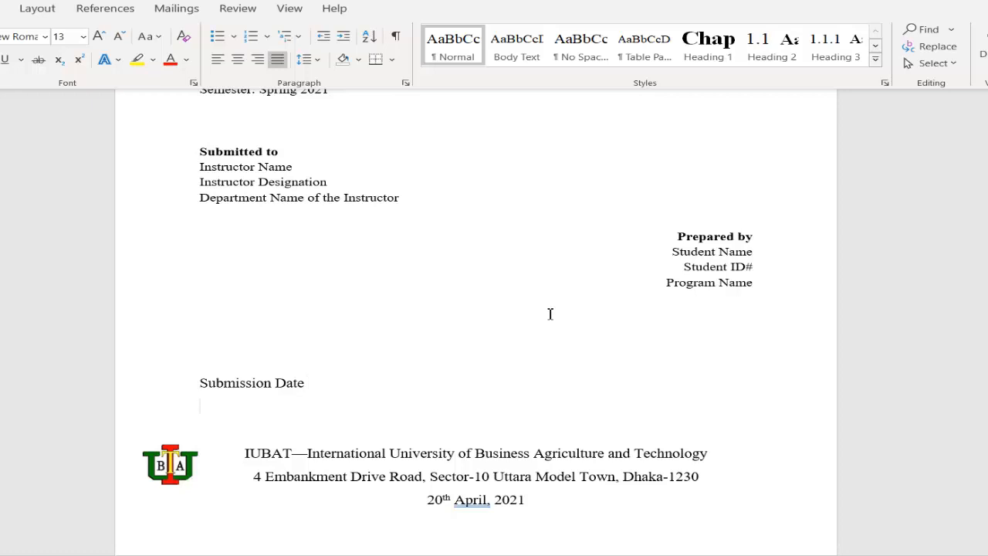
text(Aprile)
key(BackSpace)
key(BackSpace)
text(l)
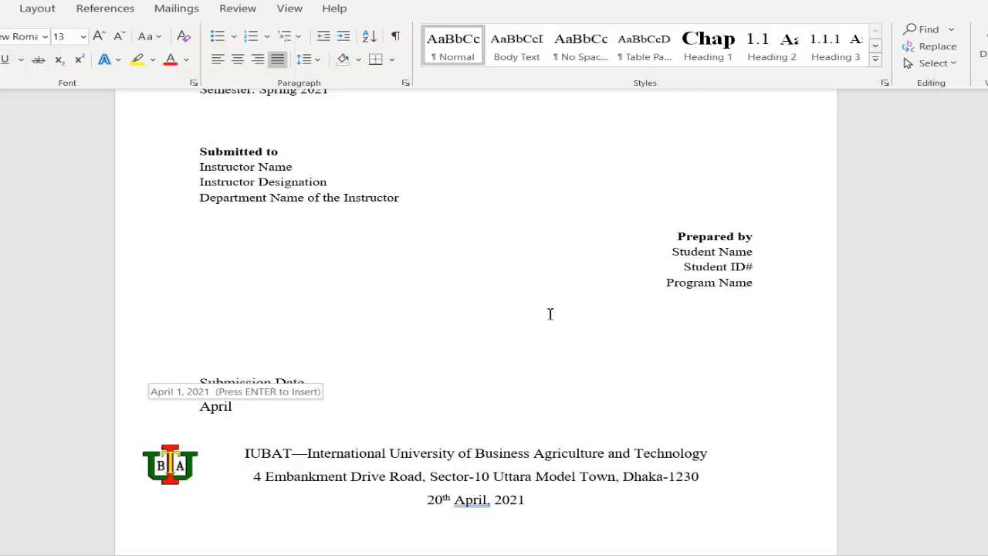
key(Return)
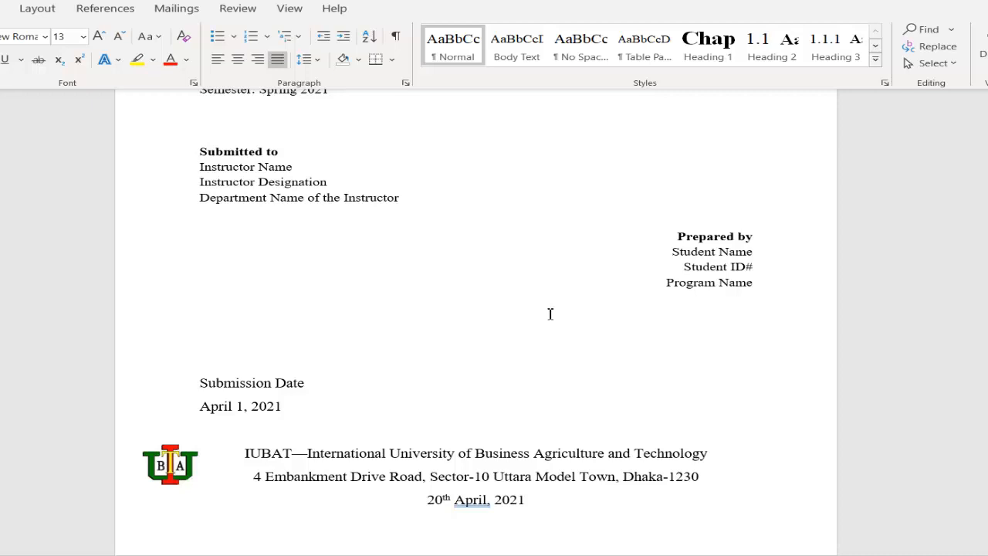
Apply single line spacing to the two submission date lines and add an empty line above the university name
key(shift+Down)
key(shift+Down)
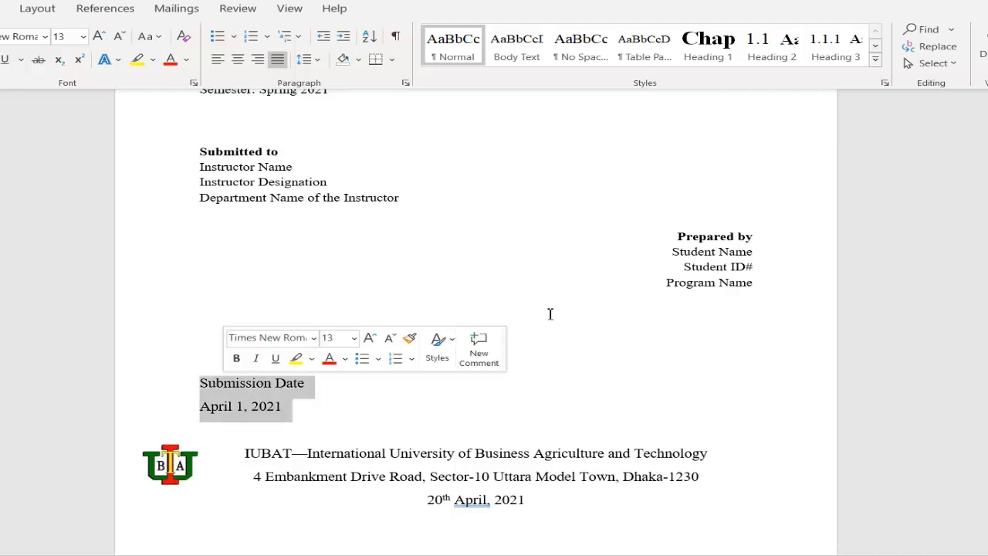
key(ctrl+1)
key(Right)
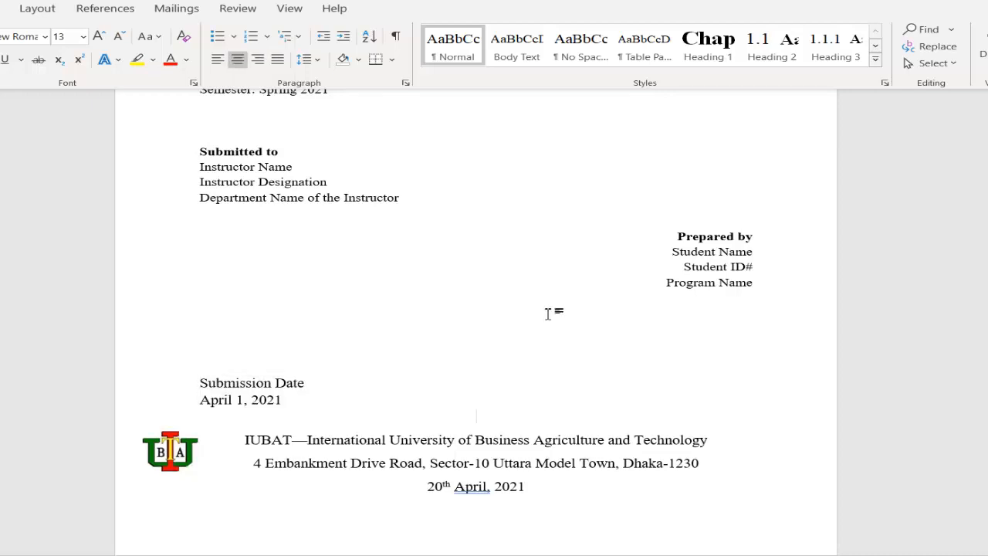
key(Return)
Reposition the university logo so it sits directly beside the university name and address lines
scroll(549, 313, down, 3)
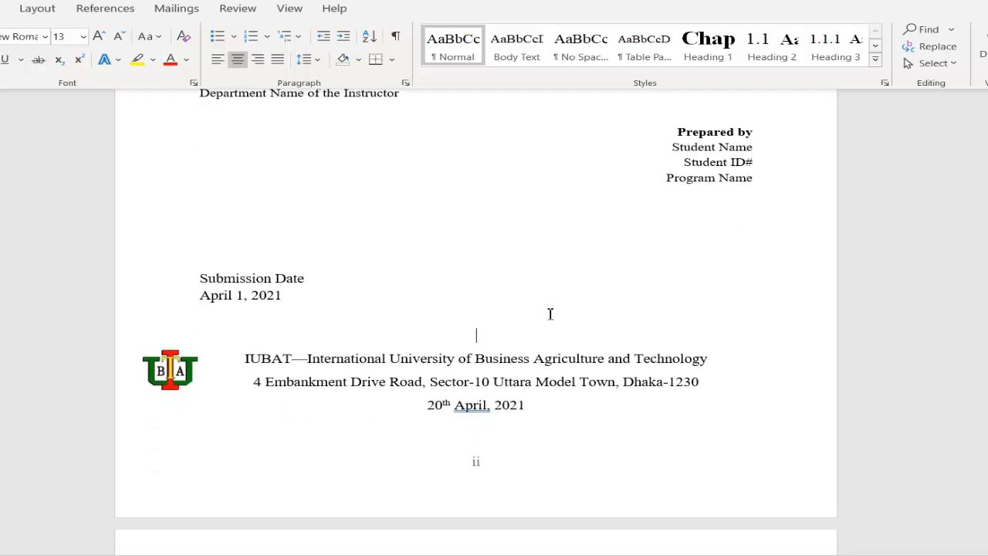
scroll(549, 313, up, 1)
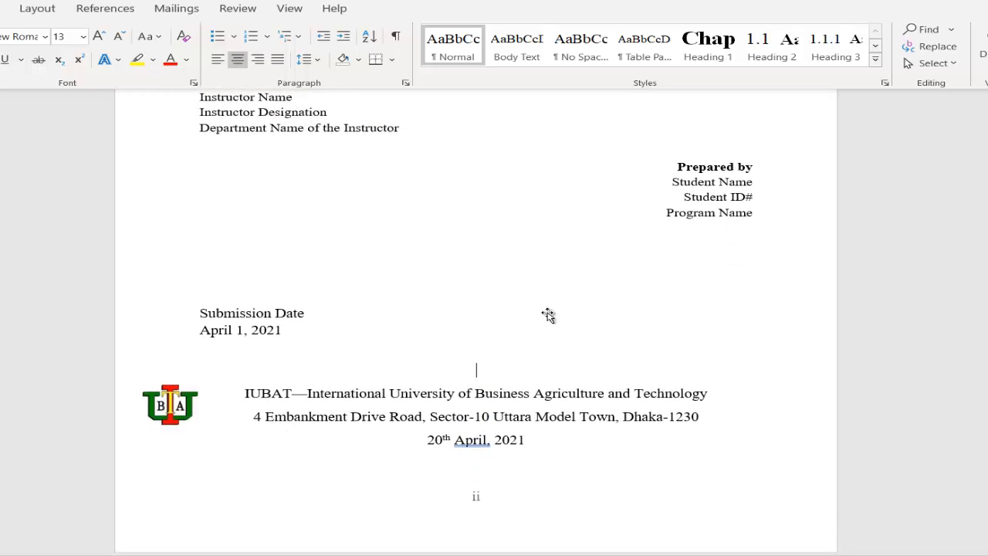
click(548, 314)
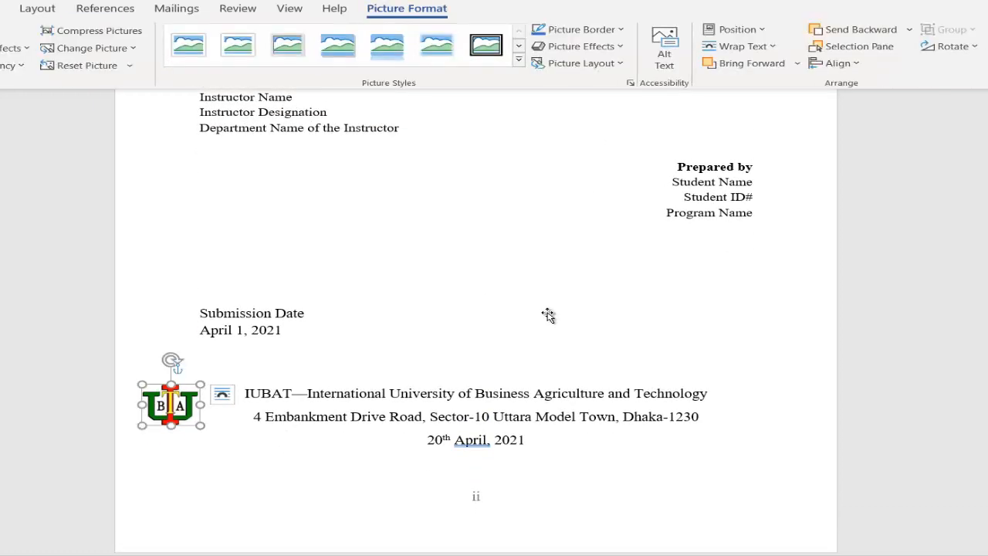
mouse_move(171, 405)
mouse_down()
mouse_move(182, 389)
mouse_move(187, 409)
mouse_up()
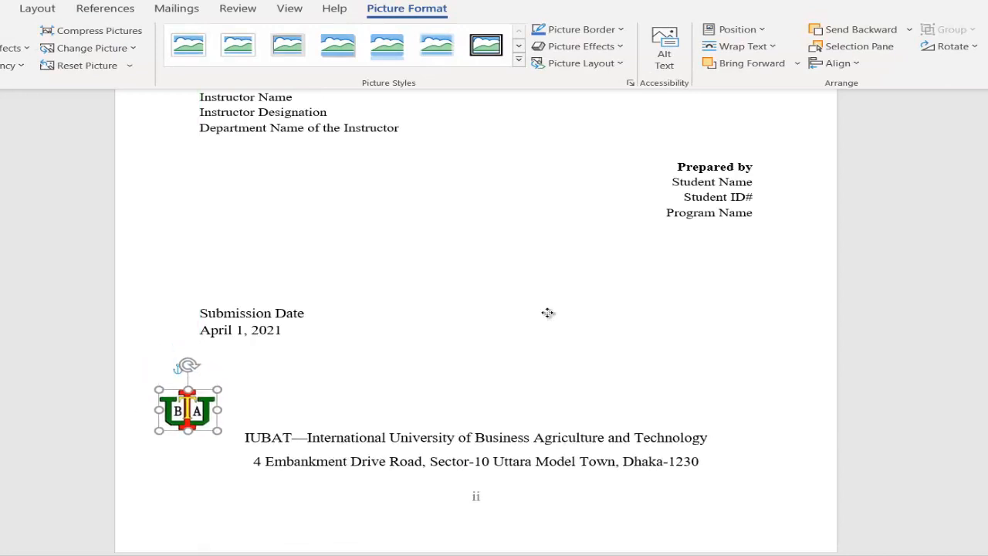
right_click(197, 417)
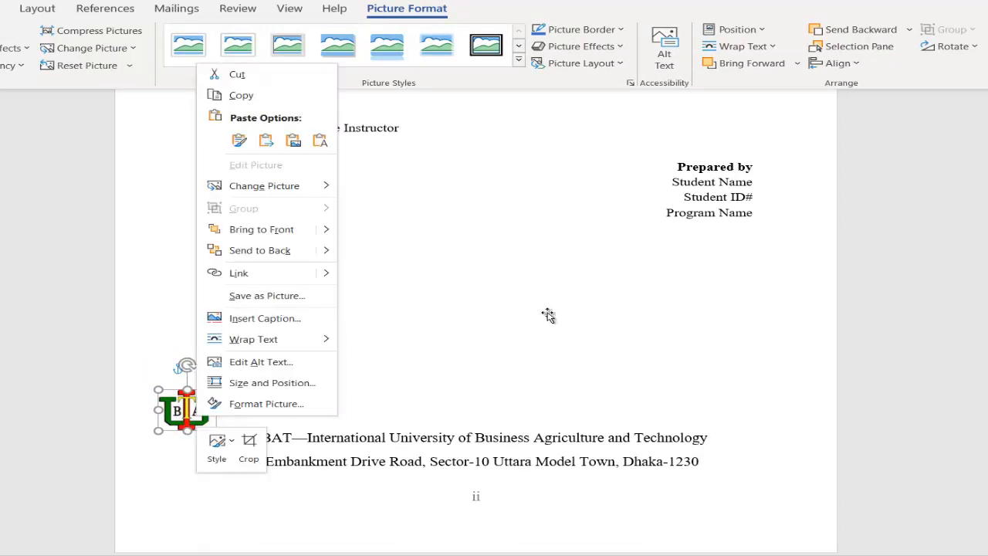
click(548, 315)
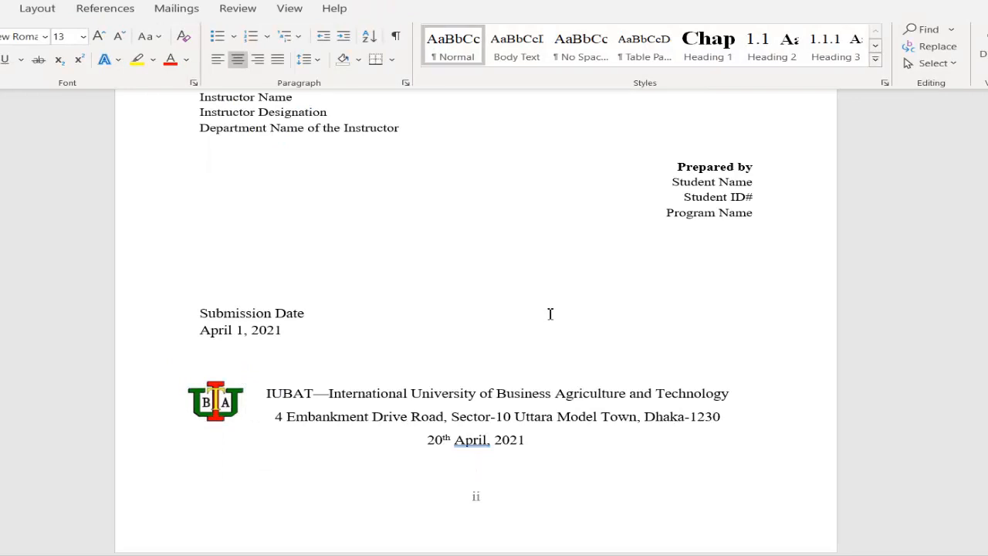
Delete the "20th April, 2021" line below the university address
drag(526, 441, 427, 441)
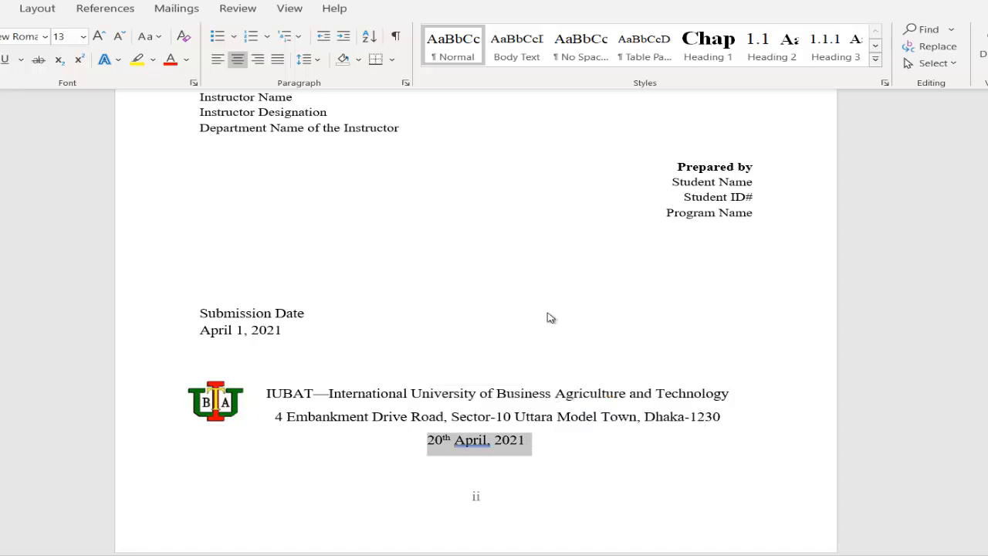
key(Delete)
key(ctrl+j)
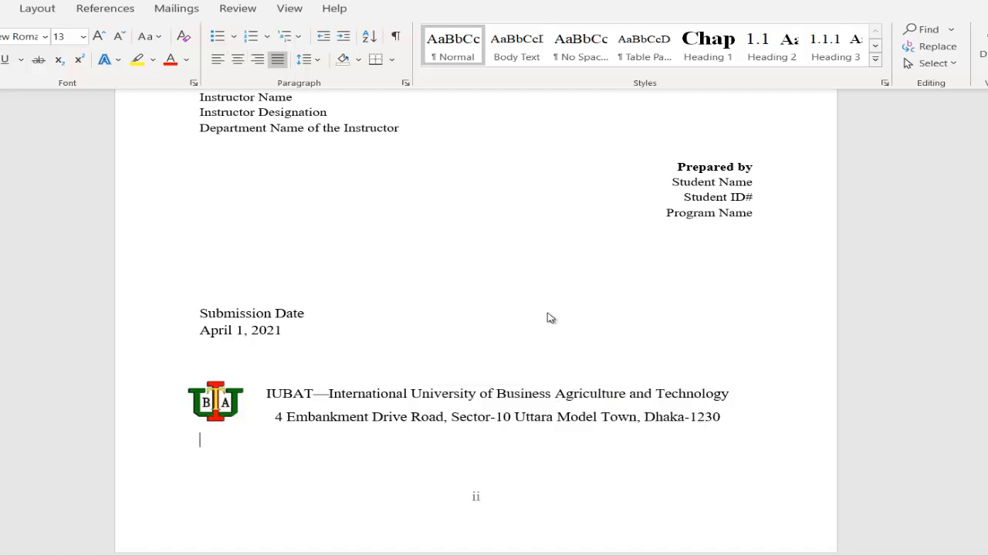
key(ctrl+e)
Review the "Report on" line and the report title at the start of the cover page
scroll(550, 315, up, 2)
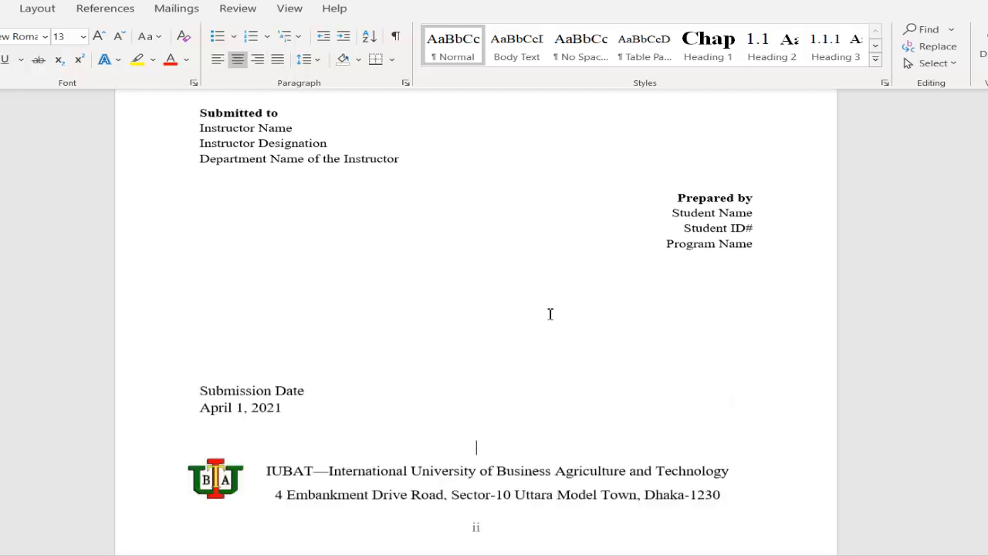
scroll(550, 313, up, 5)
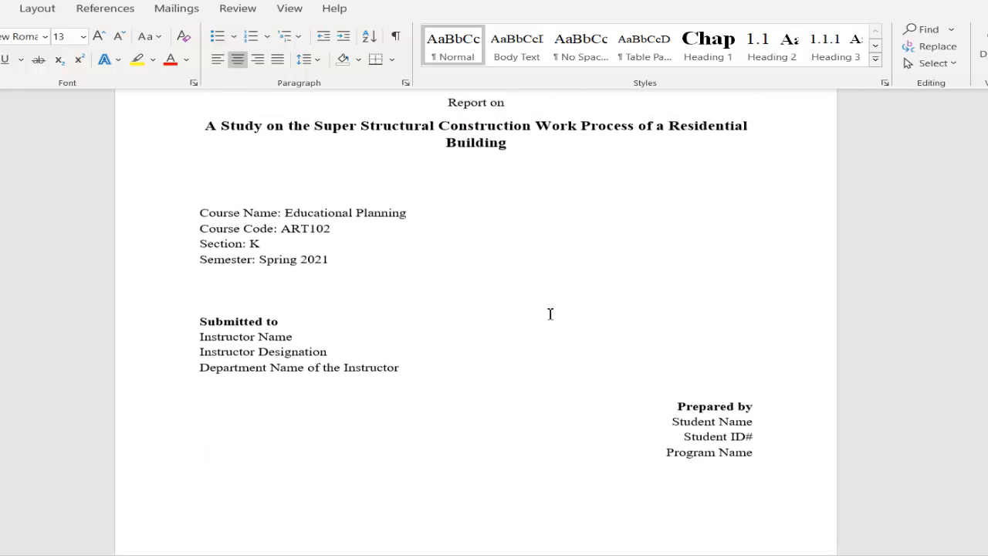
scroll(550, 314, up, 1)
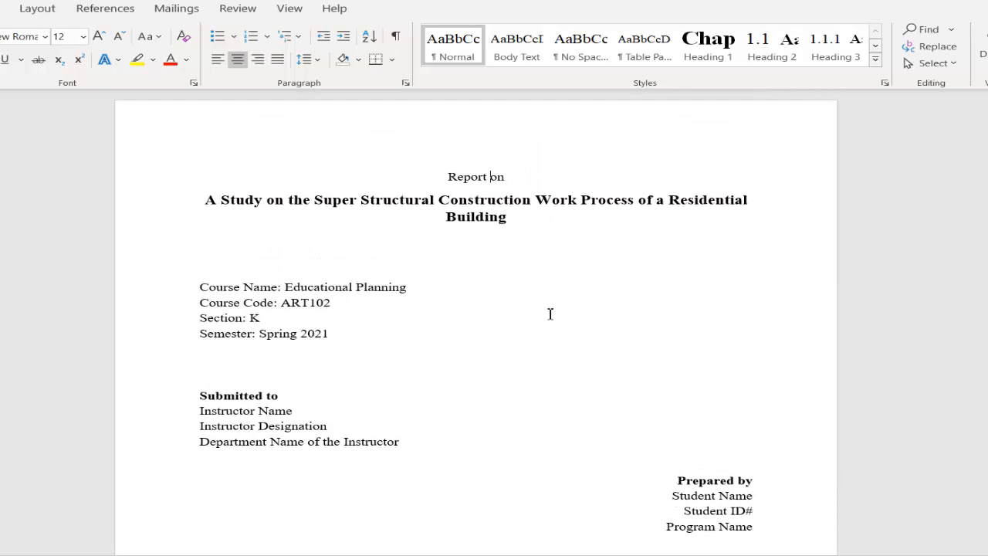
scroll(551, 314, down, 1)
scroll(550, 313, up, 1)
key(ctrl+shift+Left)
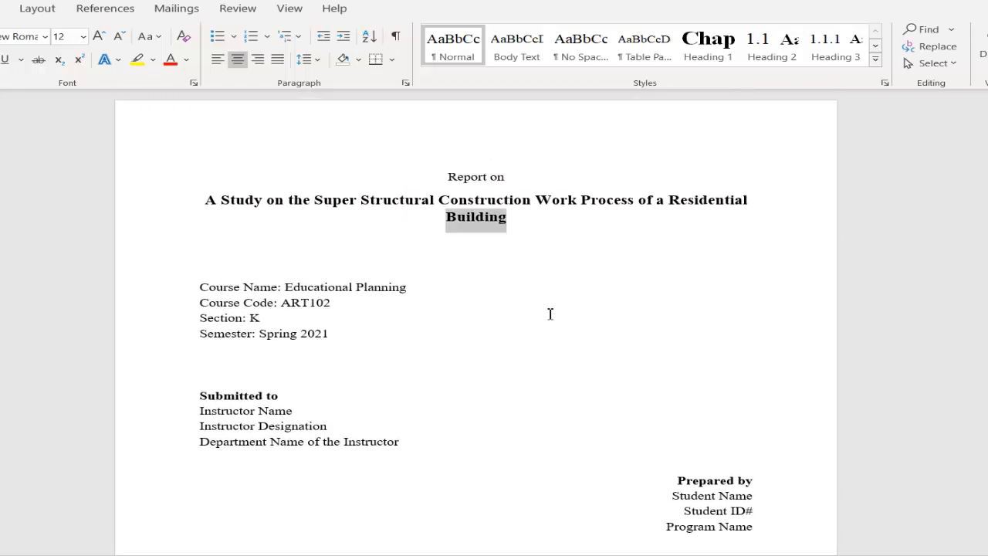
drag(506, 217, 205, 201)
click(410, 287)
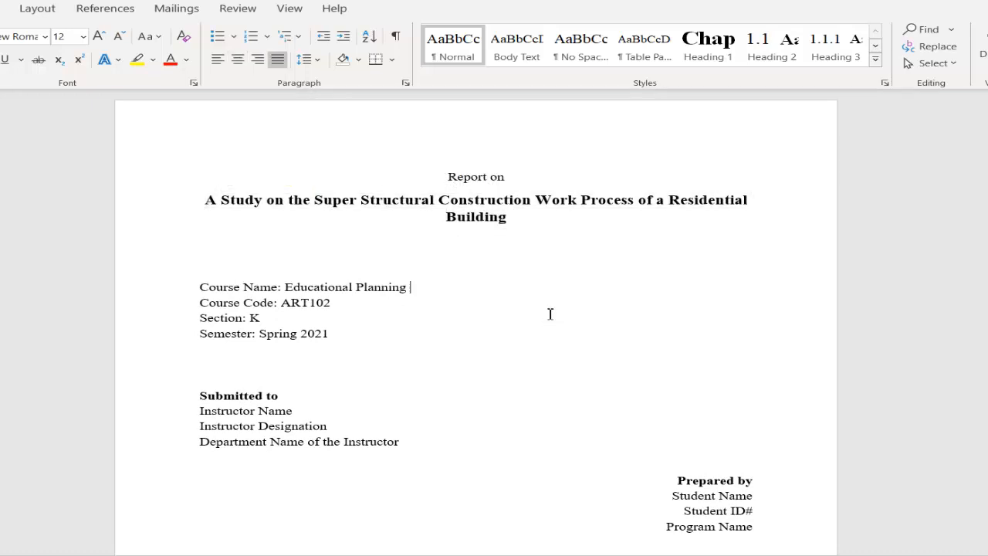
scroll(550, 313, down, 1)
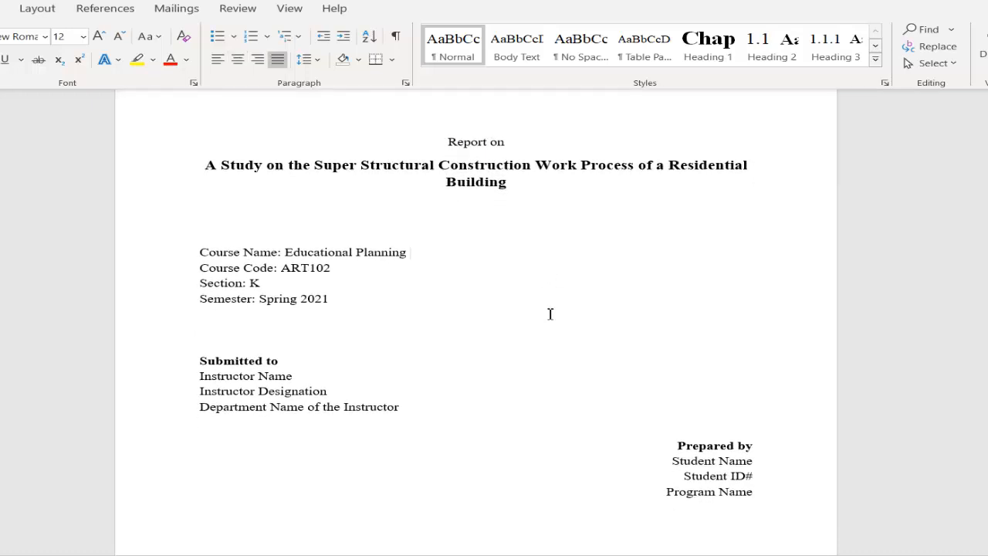
click(392, 166)
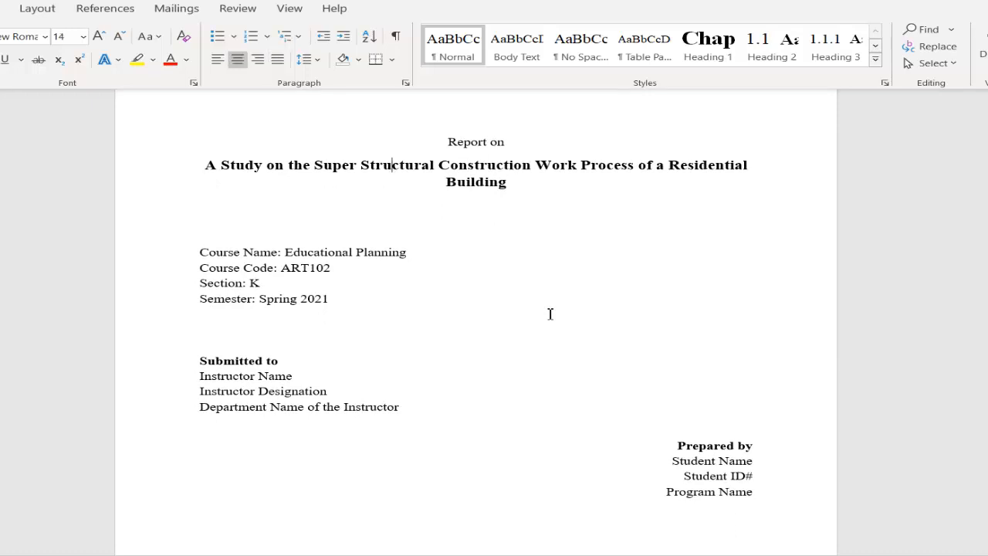
click(476, 182)
scroll(550, 313, down, 1)
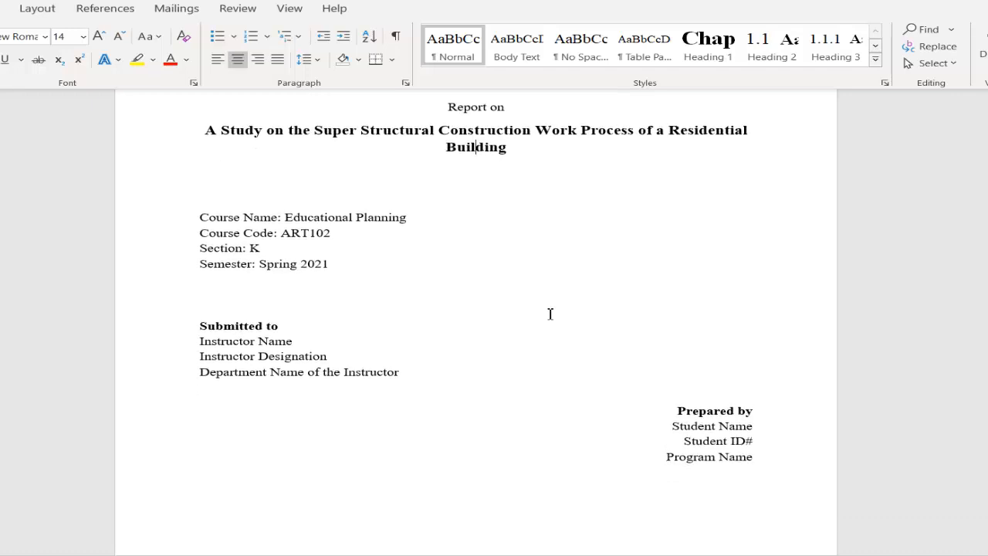
Examine the course details, the "Submitted to" block, the "Report on" heading and the submission date on the cover page
drag(335, 264, 200, 217)
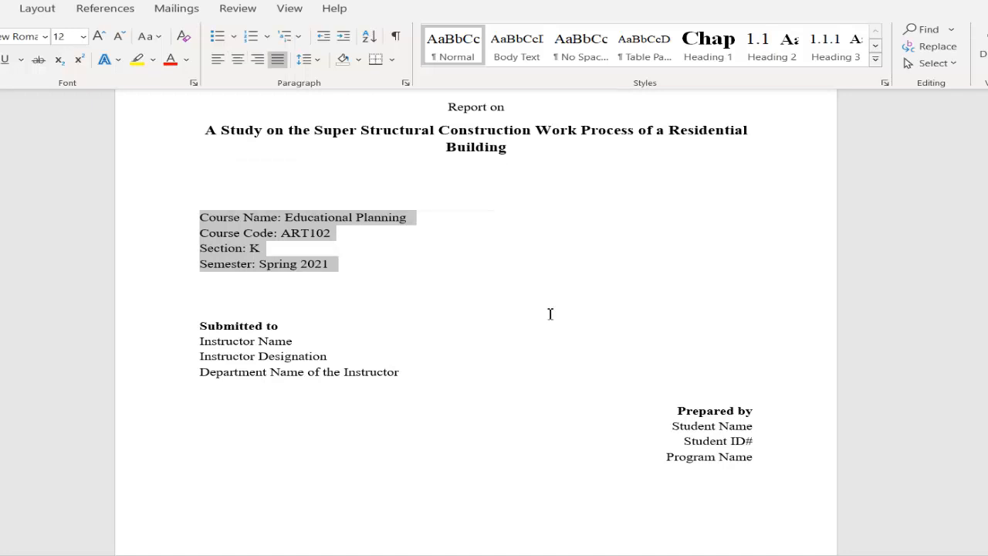
click(548, 313)
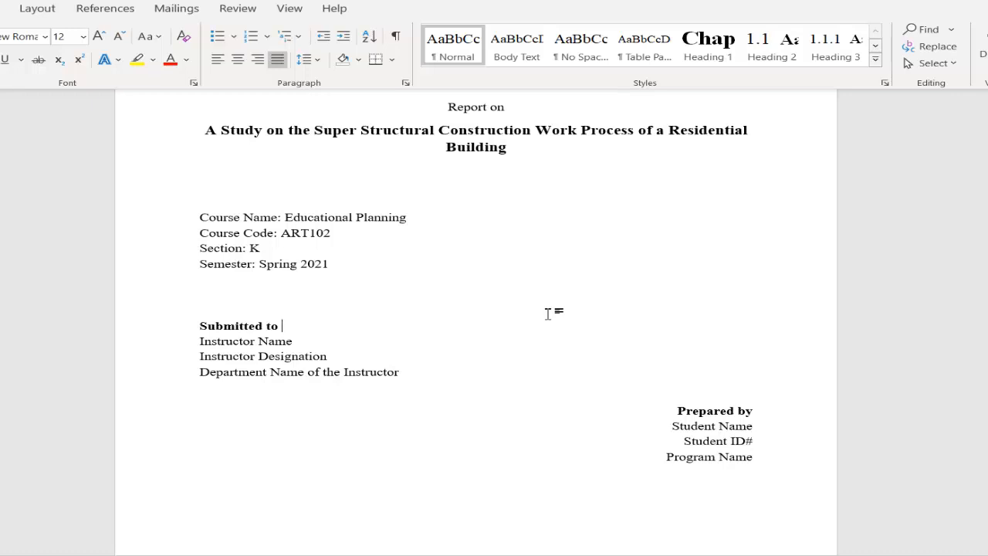
scroll(549, 313, down, 3)
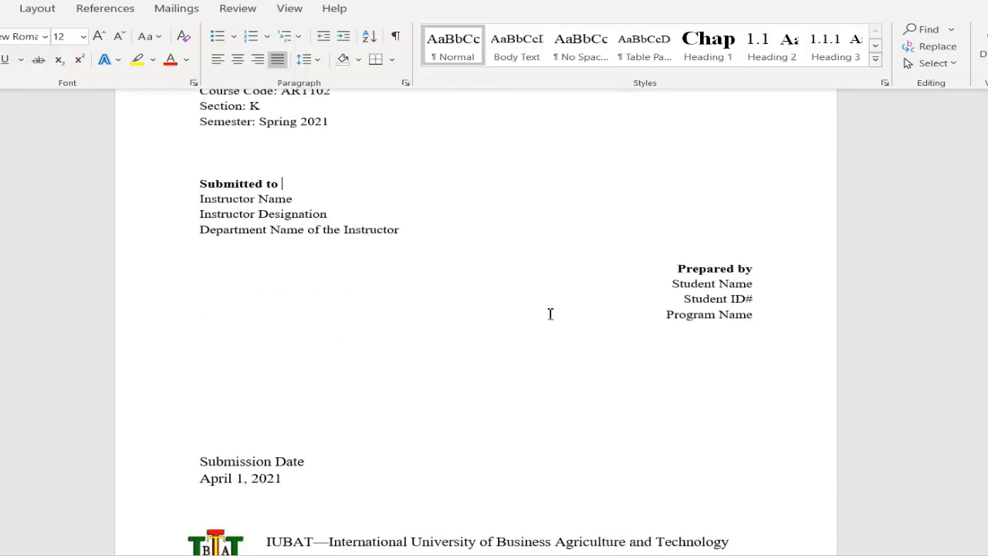
scroll(549, 313, up, 4)
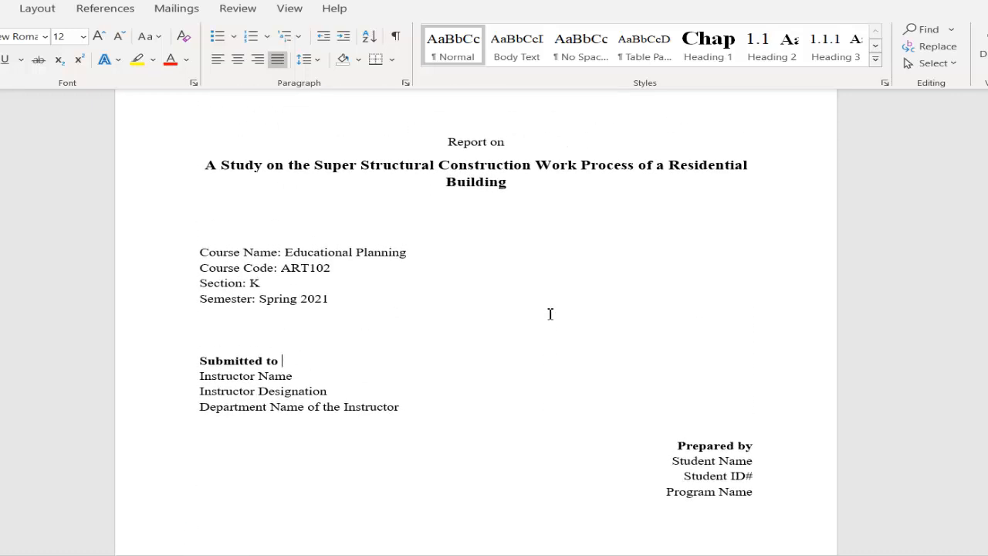
drag(448, 143, 508, 143)
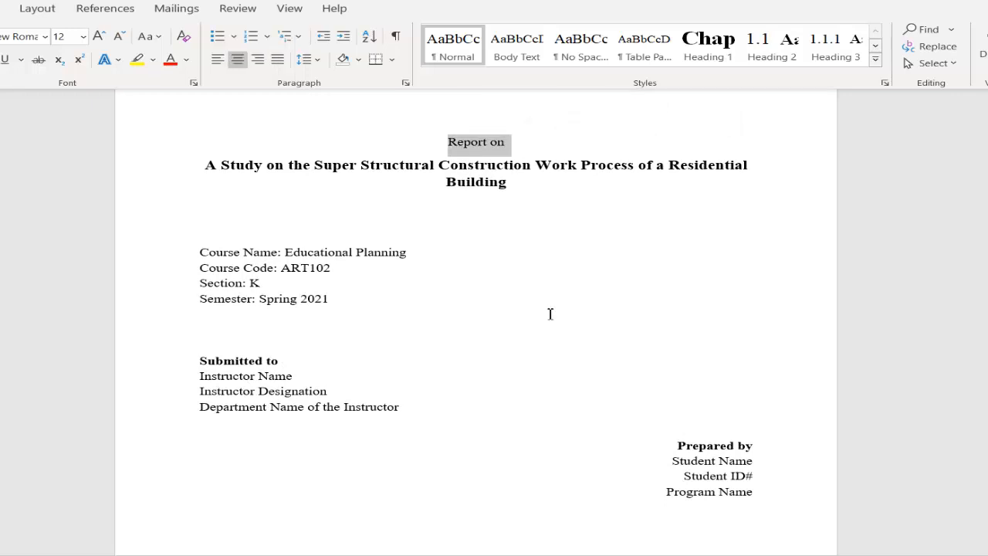
click(507, 182)
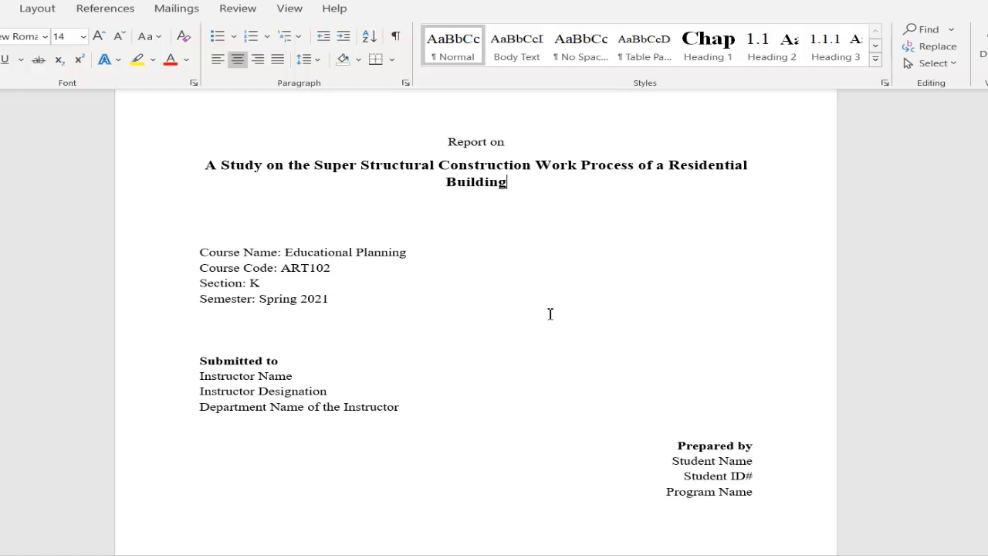
scroll(550, 314, down, 5)
click(307, 360)
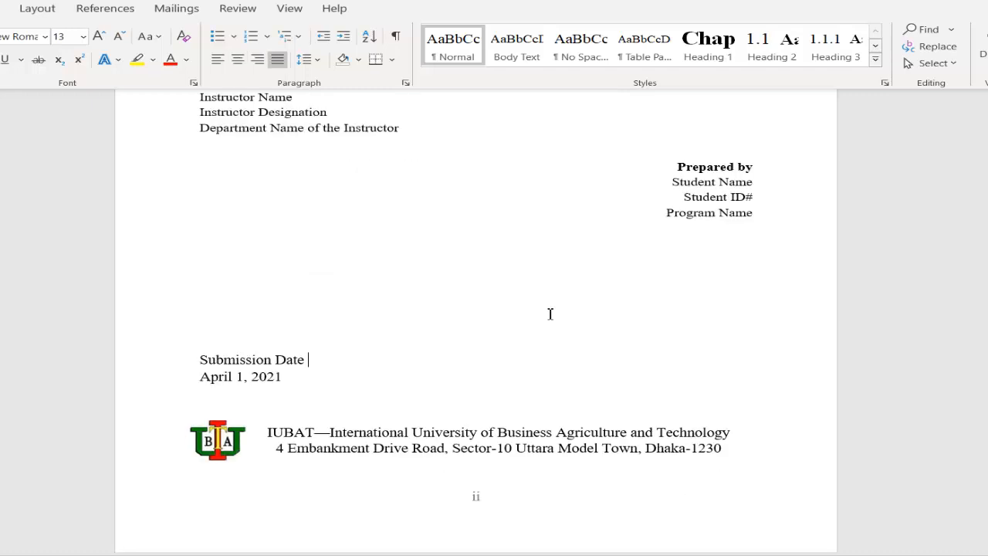
click(287, 130)
scroll(550, 314, up, 3)
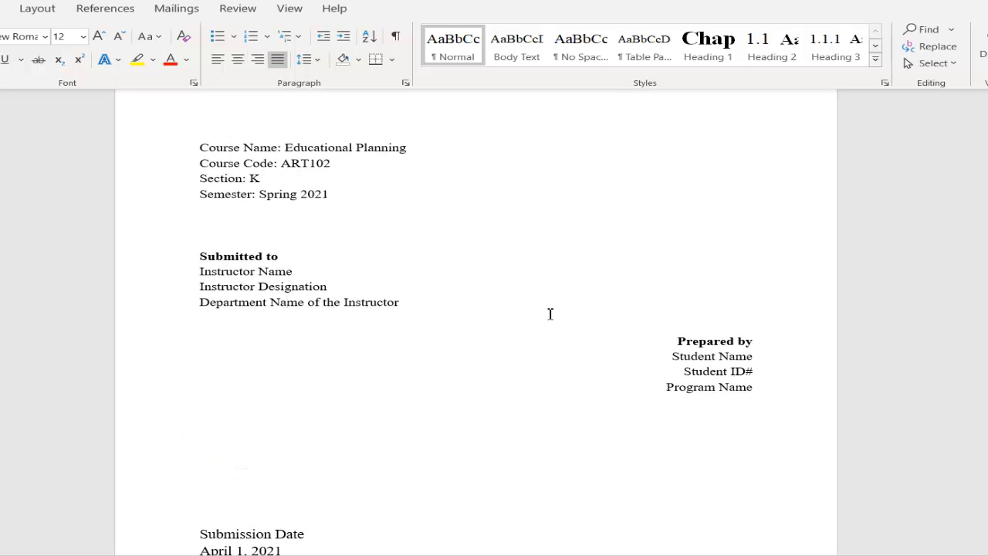
Left-align the "Prepared by" heading and the three student lines below it
mouse_move(678, 341)
mouse_down()
mouse_move(747, 372)
mouse_move(758, 388)
mouse_up()
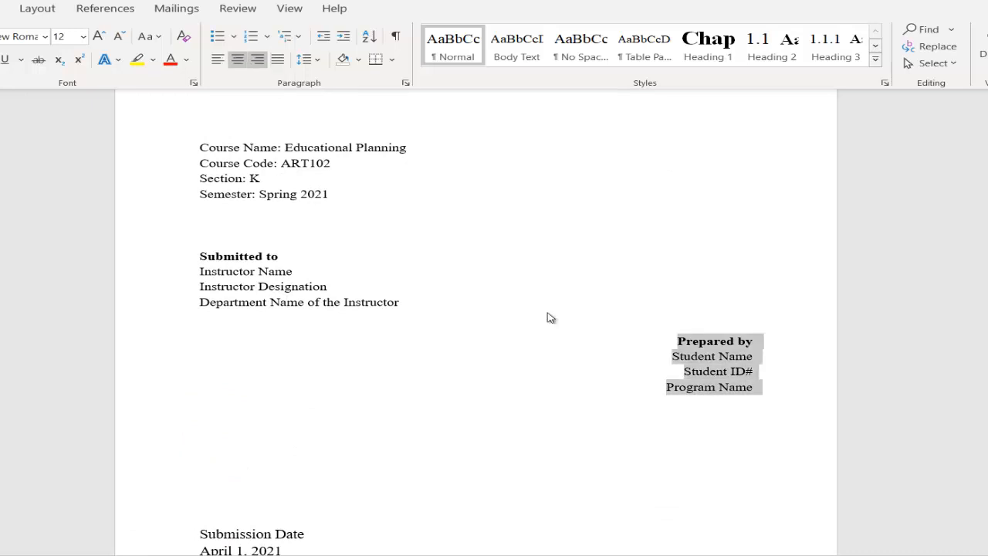
key(ctrl+l)
key(Up)
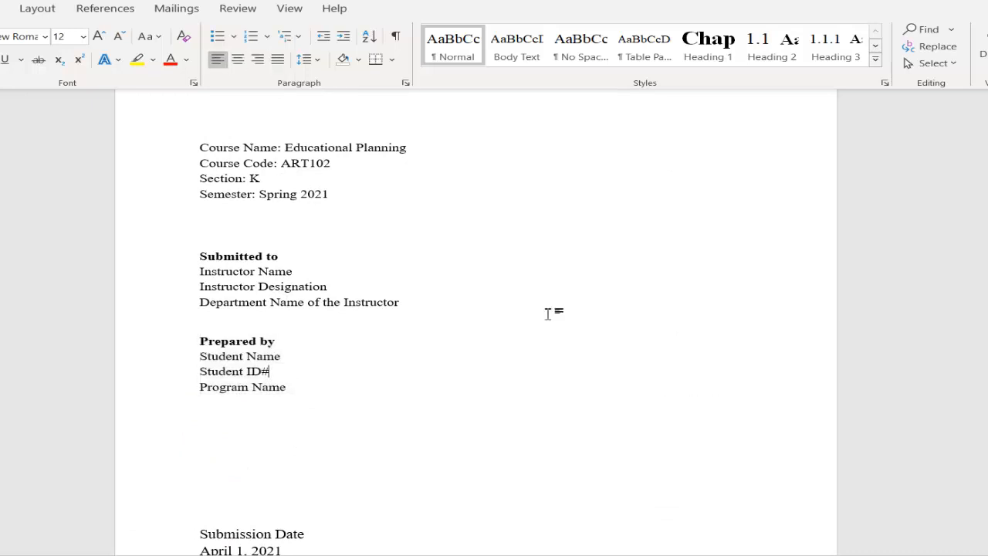
scroll(548, 314, up, 2)
scroll(550, 314, down, 1)
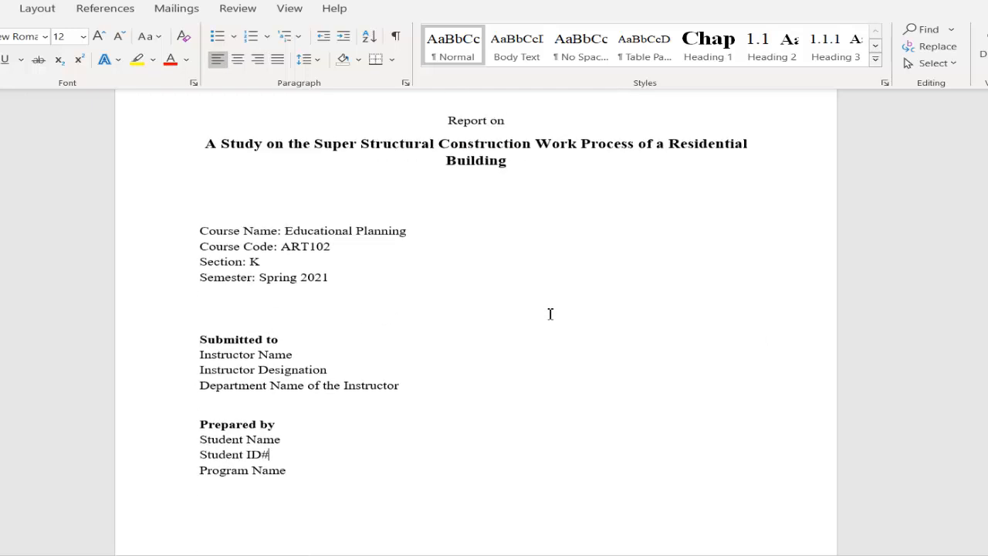
Center the "Prepared by" heading and the three student lines below it
drag(200, 411, 288, 457)
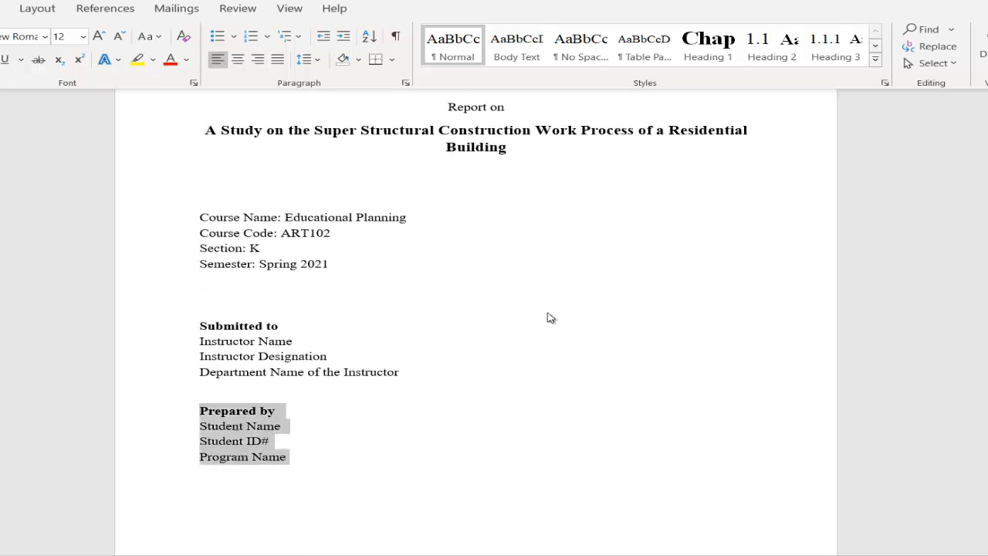
key(ctrl+e)
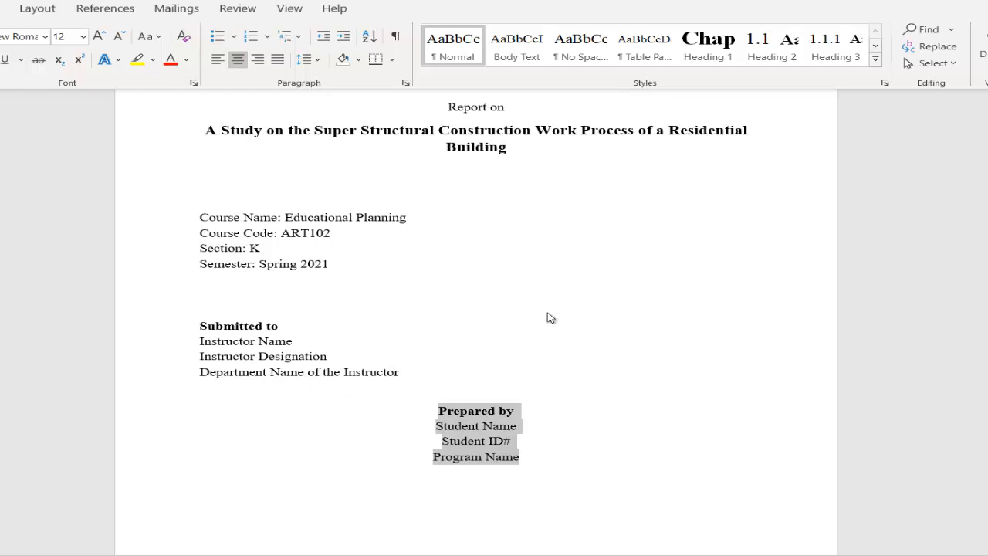
key(Up)
scroll(550, 313, down, 3)
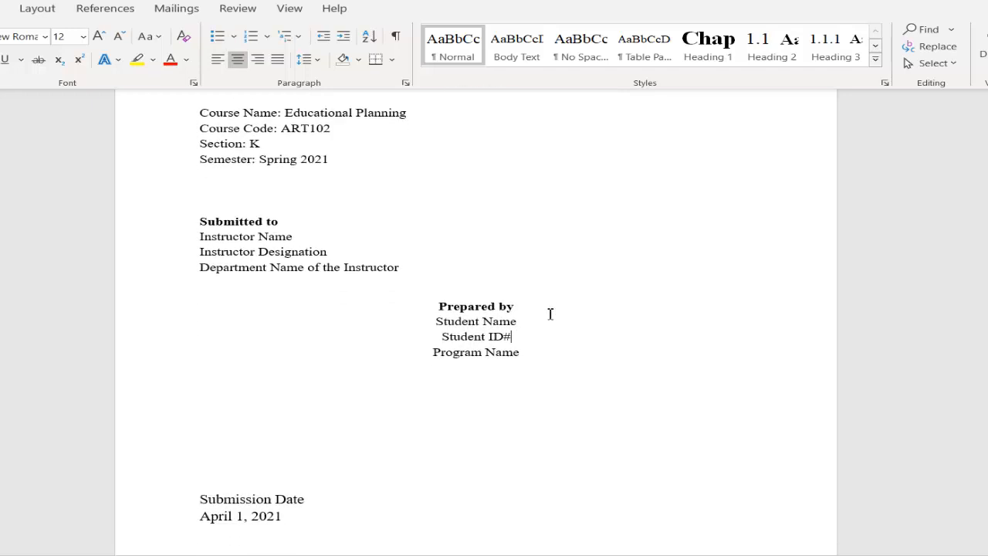
Copy the report title from the cover page and paste it onto a new page after the university address
scroll(550, 313, up, 5)
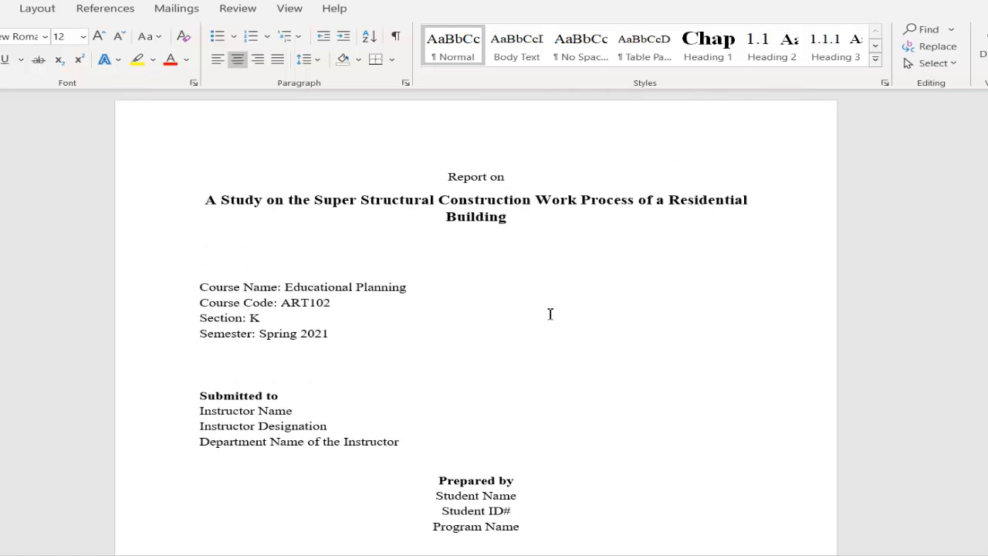
drag(507, 218, 447, 217)
key(ctrl+shift+Up)
key(ctrl+c)
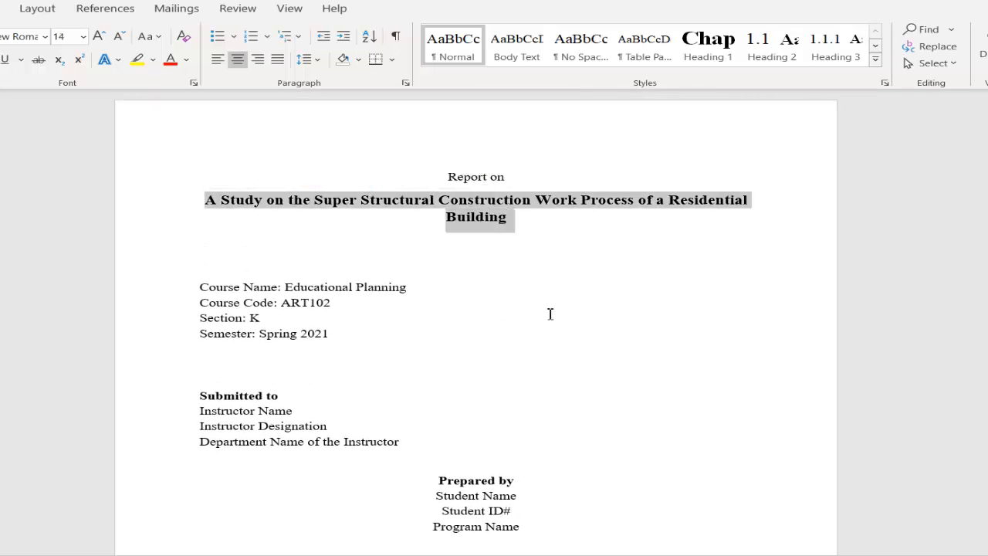
scroll(551, 313, down, 15)
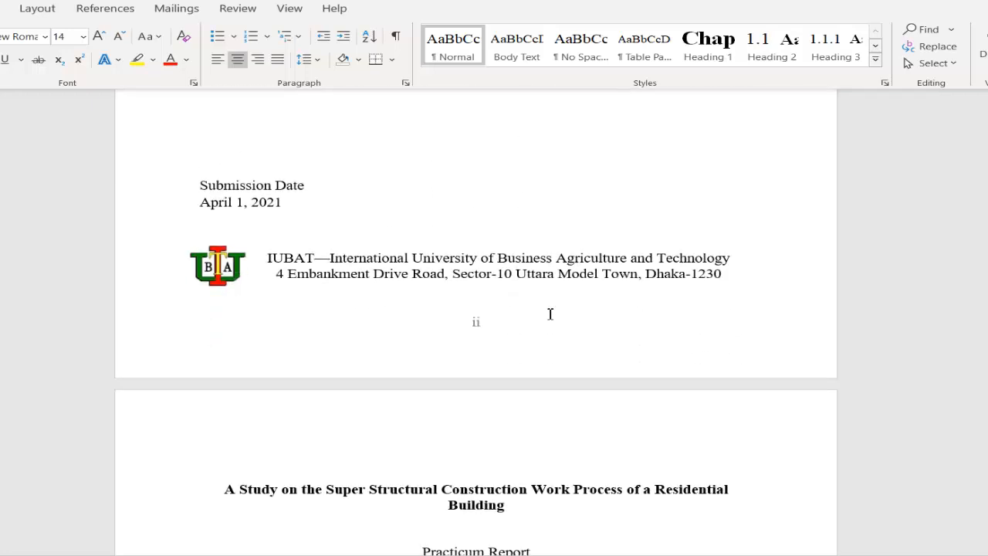
click(550, 314)
key(Return)
key(Return)
key(ctrl+Return)
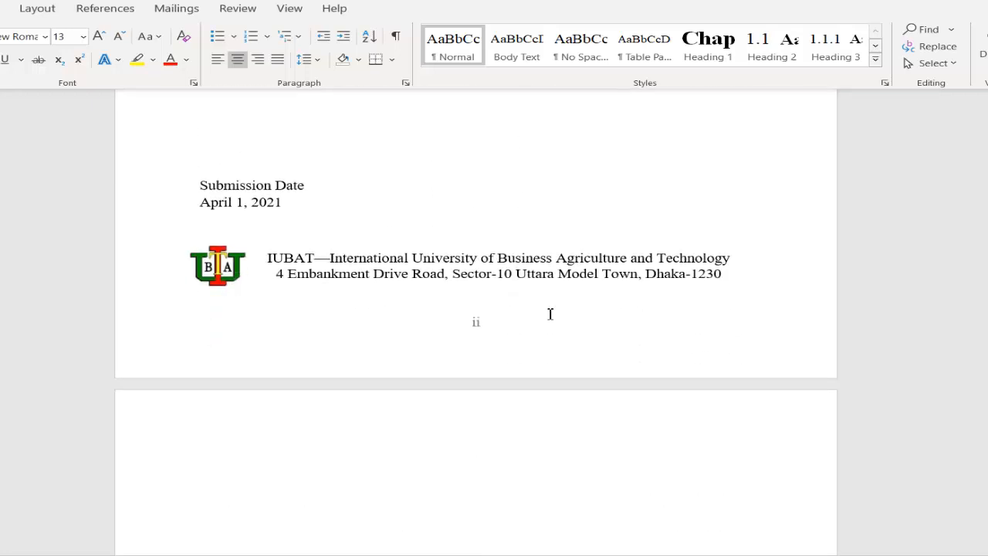
key(Up)
key(ctrl+v)
Insert blank lines above the pasted report title to lower it towards the middle of its page
key(Up)
key(Up)
key(Return)
key(Return)
key(Return)
key(Return)
key(Return)
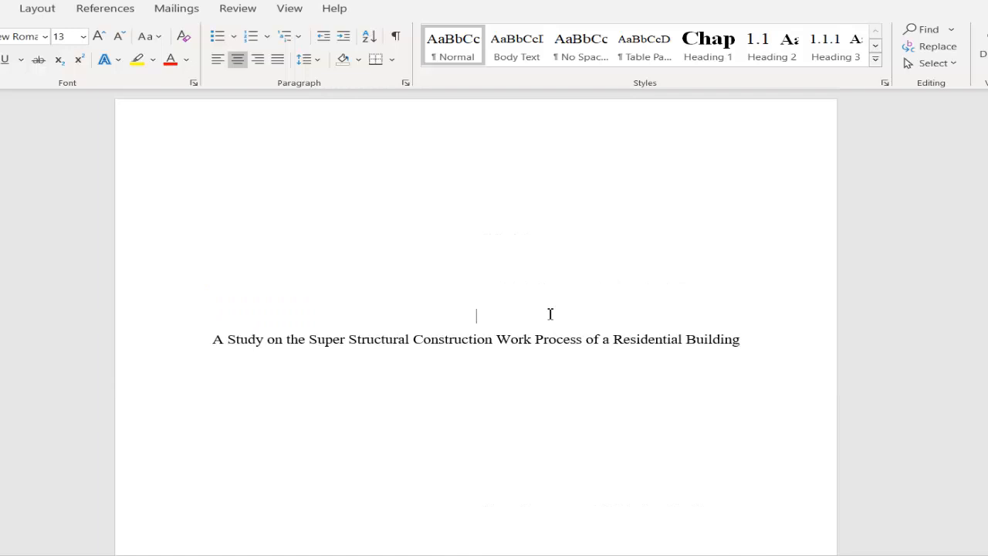
key(Return)
key(Return)
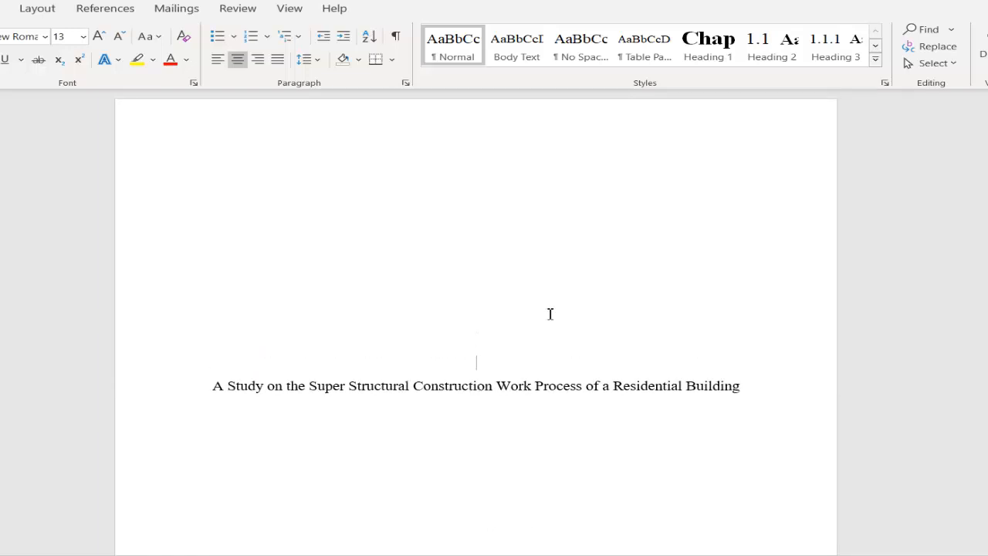
scroll(551, 313, down, 2)
scroll(550, 313, down, 6)
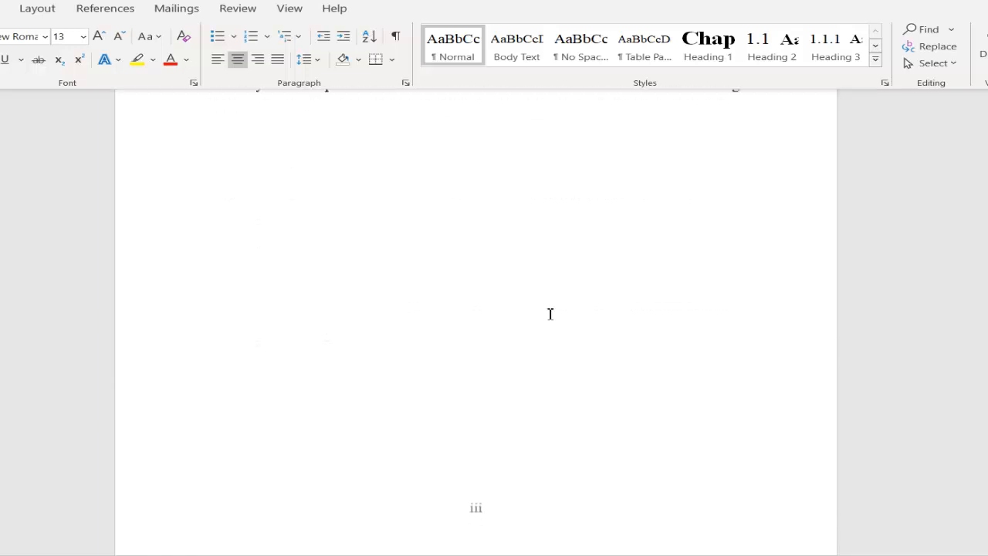
scroll(551, 314, up, 4)
scroll(550, 313, up, 5)
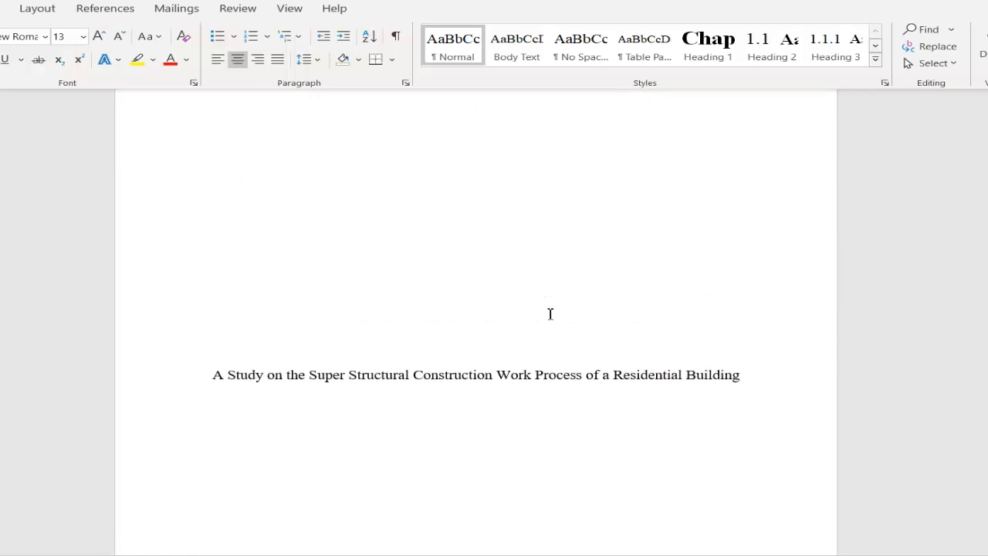
Set the report title on its separate page to font size 12 and make it bold
drag(213, 386, 745, 387)
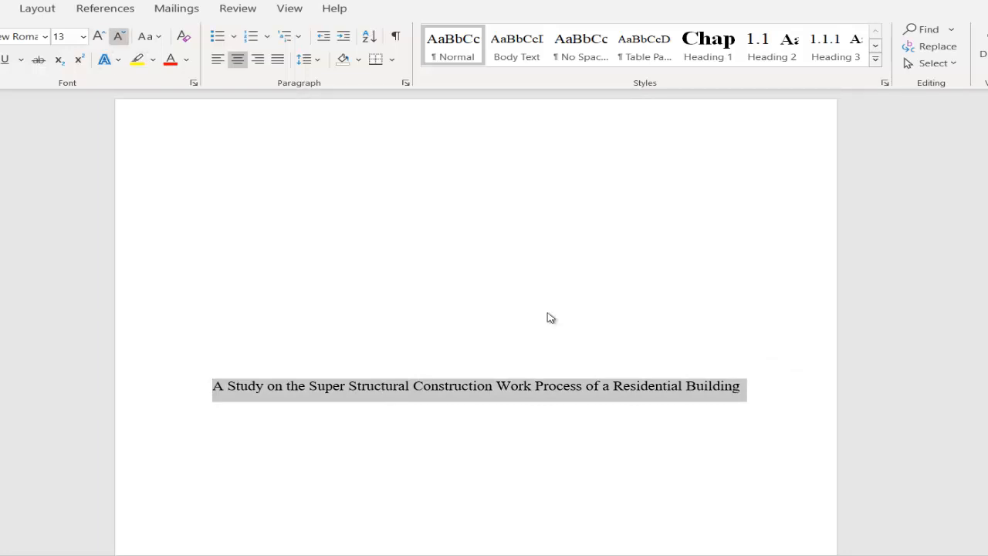
click(119, 36)
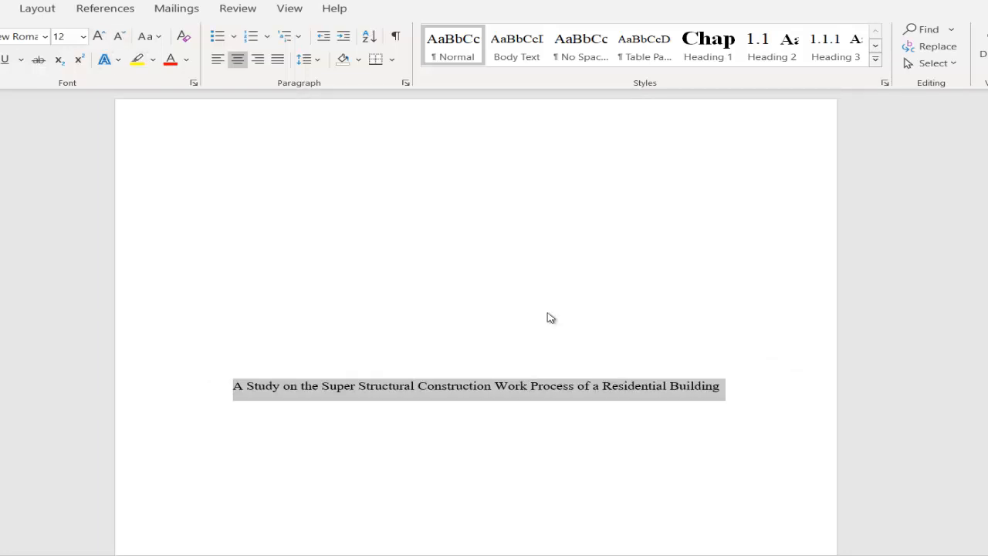
key(ctrl+b)
click(550, 314)
Examine the placement of the bold report title and the blank space around it on the title page
key(Down)
key(Down)
key(Down)
key(Down)
key(Down)
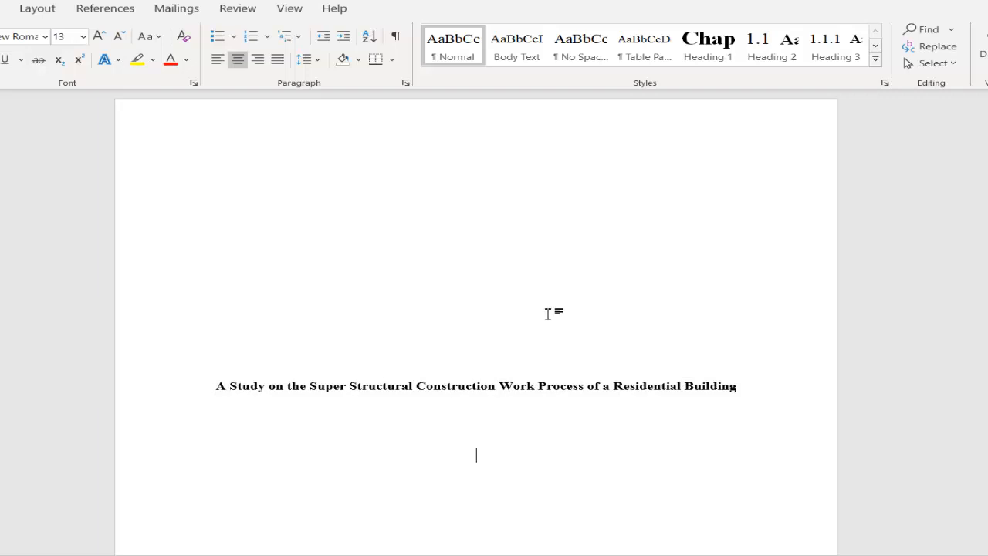
scroll(551, 314, up, 1)
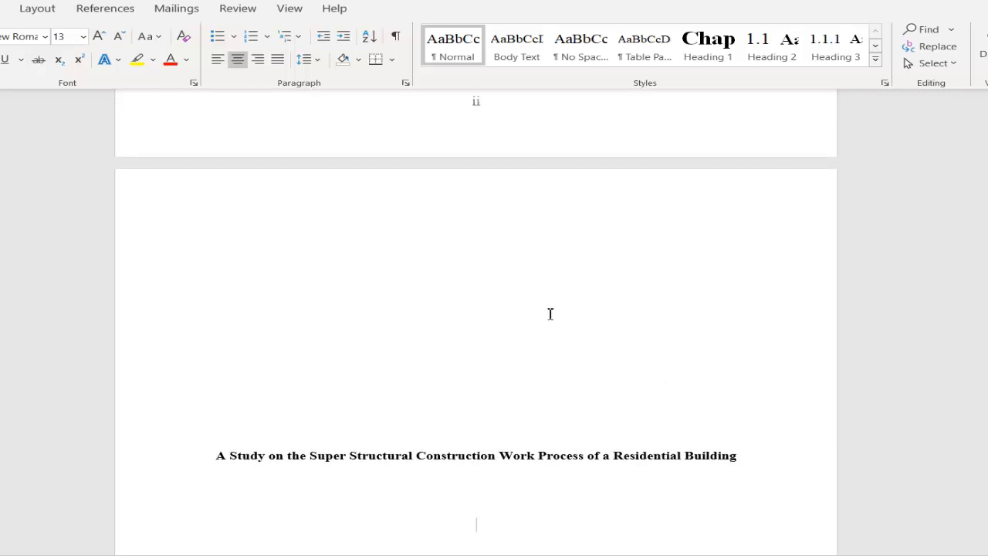
click(548, 314)
scroll(548, 315, down, 2)
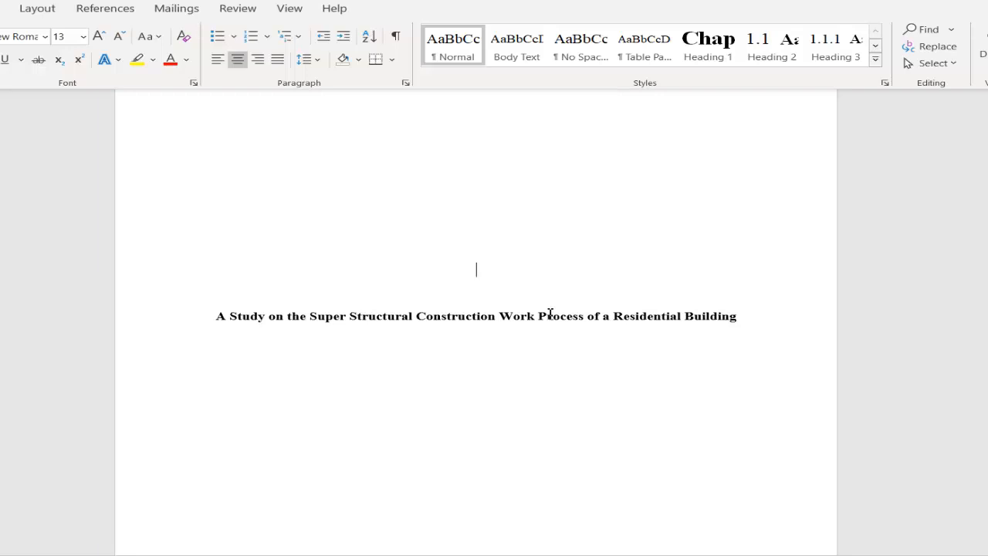
scroll(550, 314, down, 3)
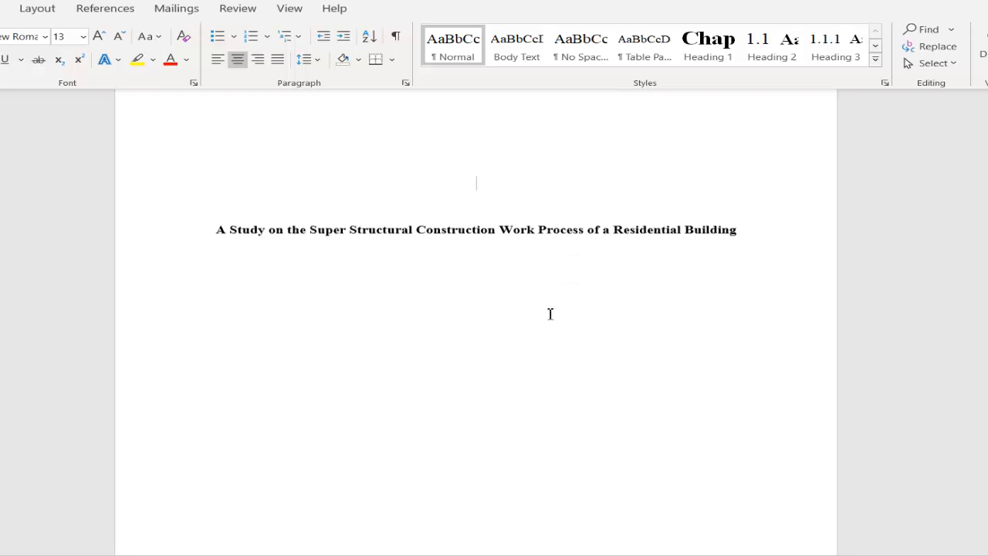
scroll(550, 314, up, 2)
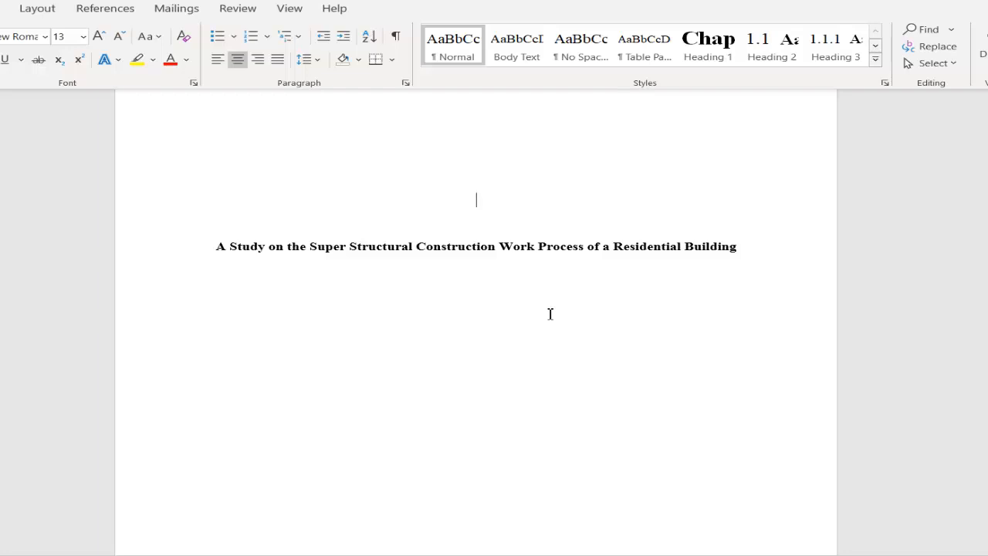
scroll(551, 313, up, 5)
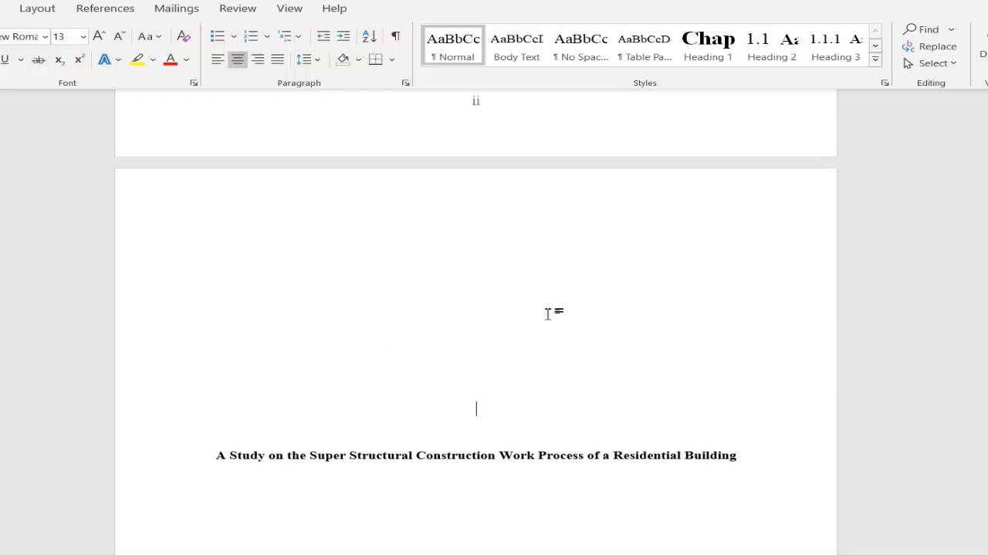
Insert blank lines below the "Letter of Transmittal" heading until "Recommendation Letter" starts on a page of its own
scroll(550, 313, up, 3)
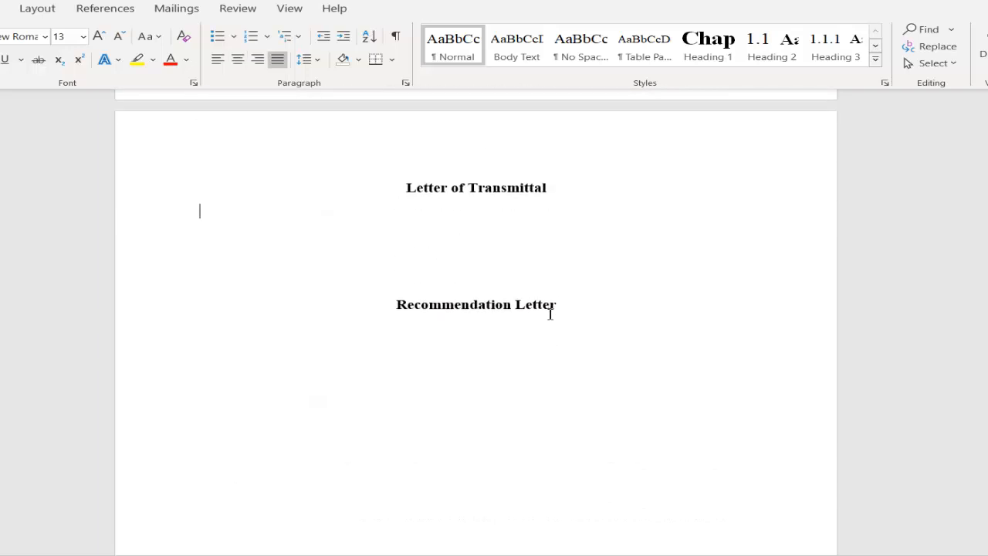
key(Return)
key(Return)
key(Return)
key(Return)
key(Return)
key(Return)
key(Return)
key(Return)
key(Return)
key(Return)
key(Return)
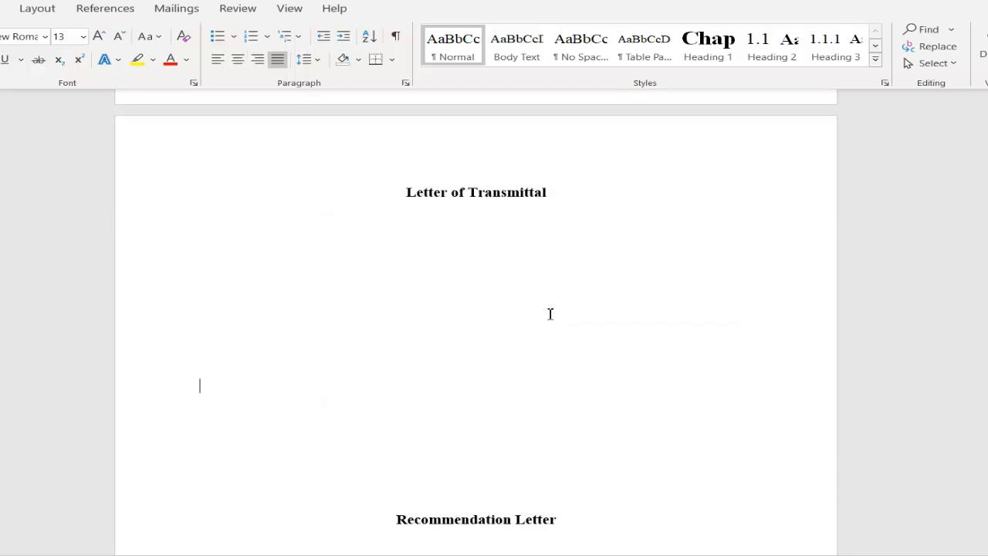
key(Return)
key(Return)
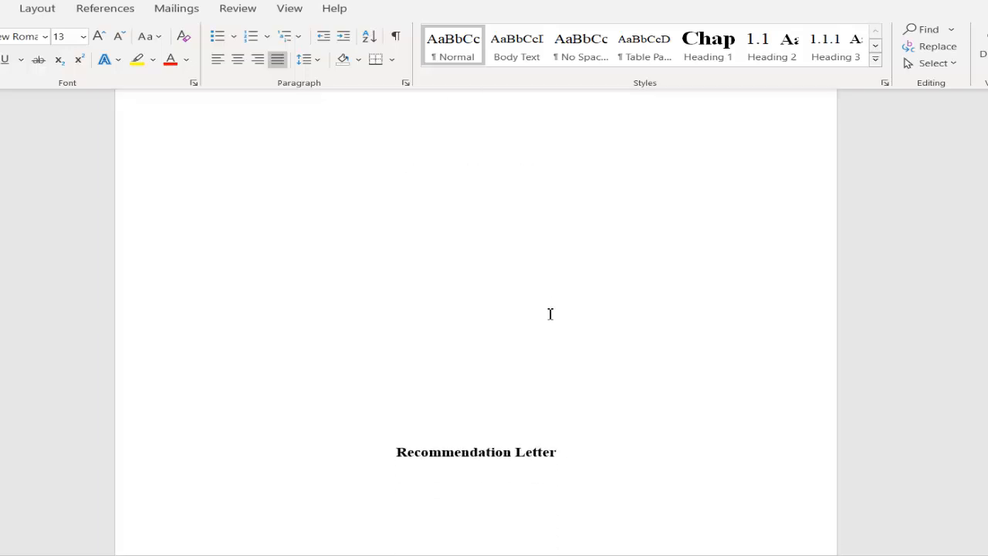
key(Return)
key(Return)
key(Return)
key(Return)
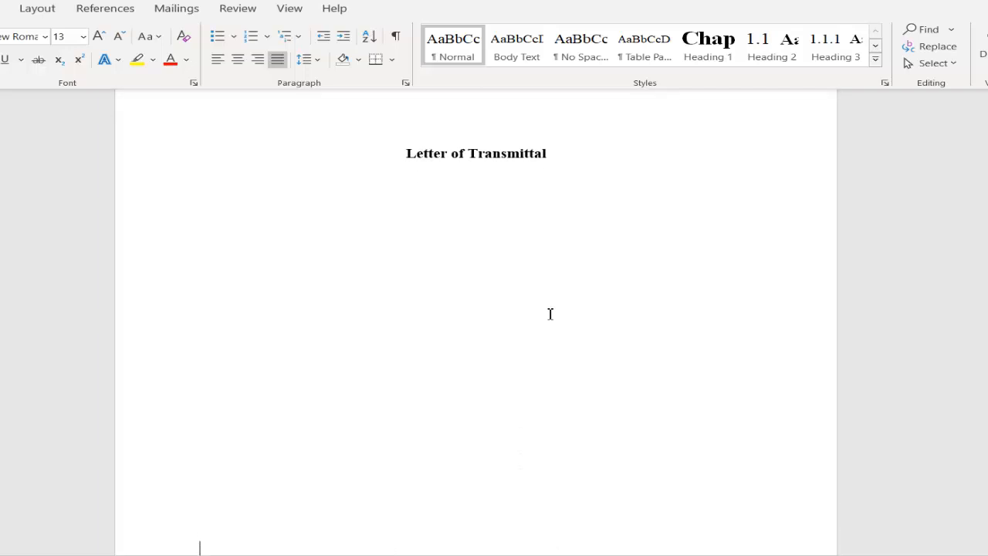
key(Return)
key(Return)
key(Return)
key(Return)
key(Return)
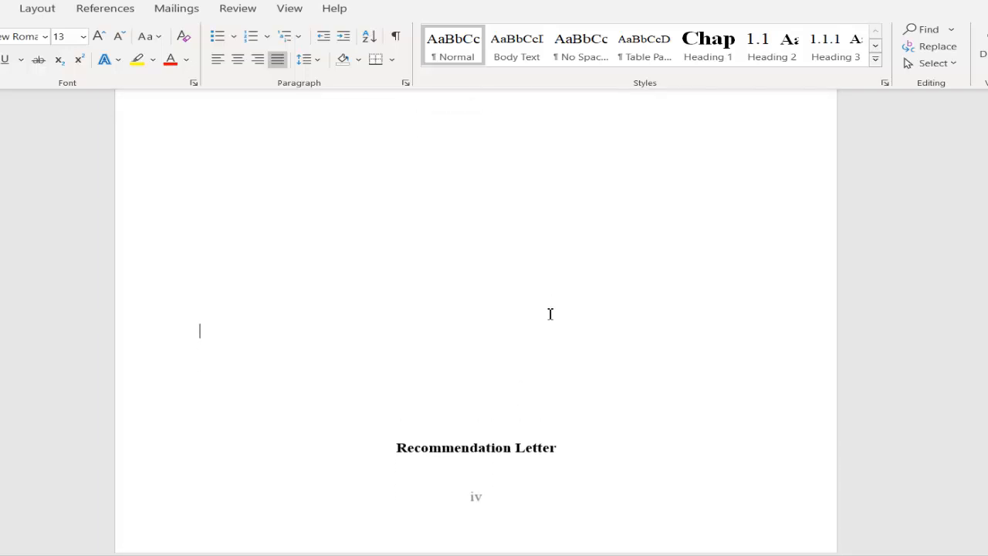
scroll(551, 313, up, 8)
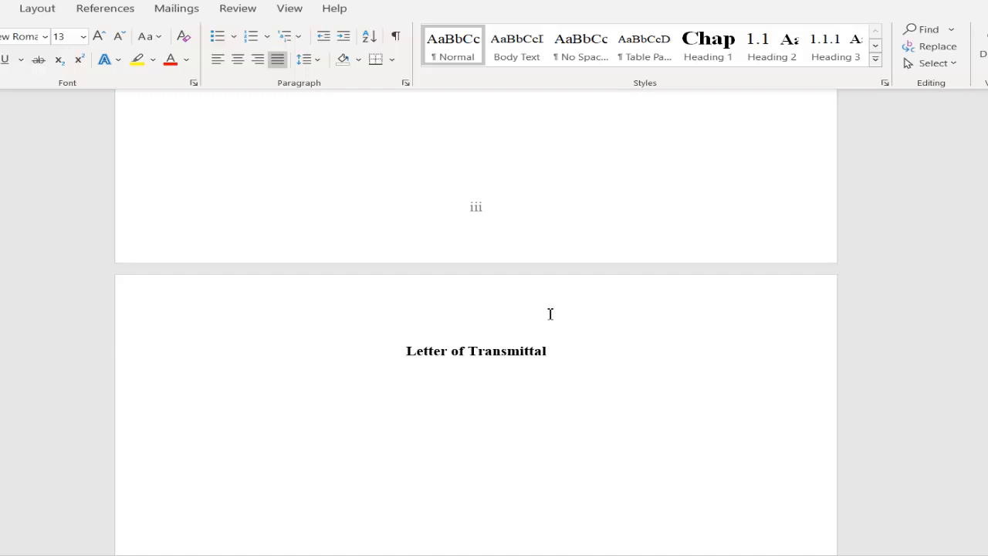
scroll(550, 314, down, 3)
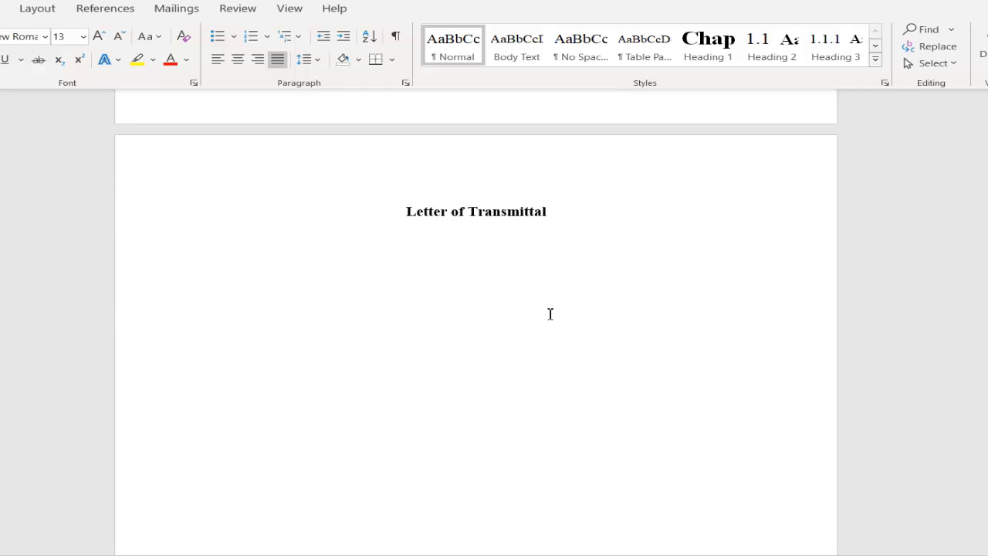
scroll(550, 313, down, 12)
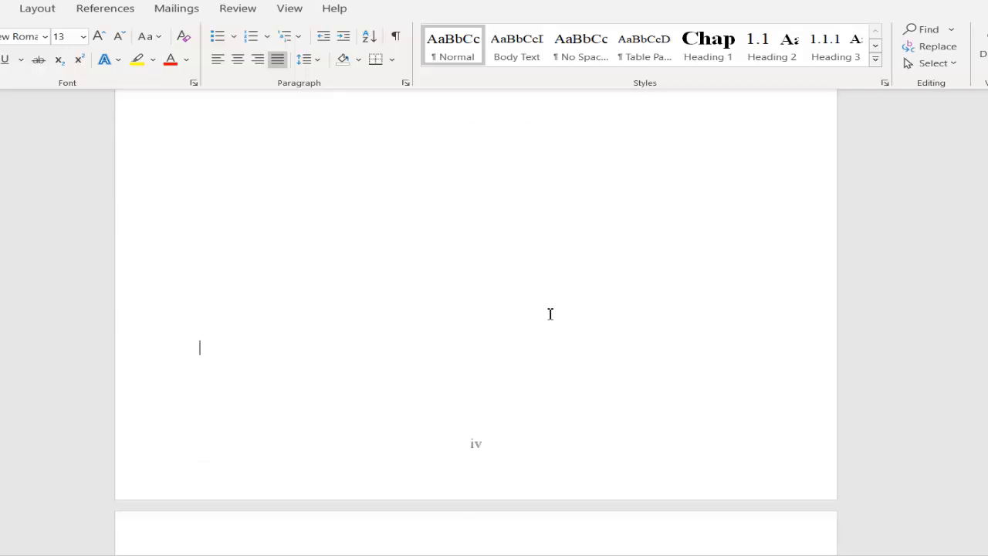
scroll(550, 313, down, 9)
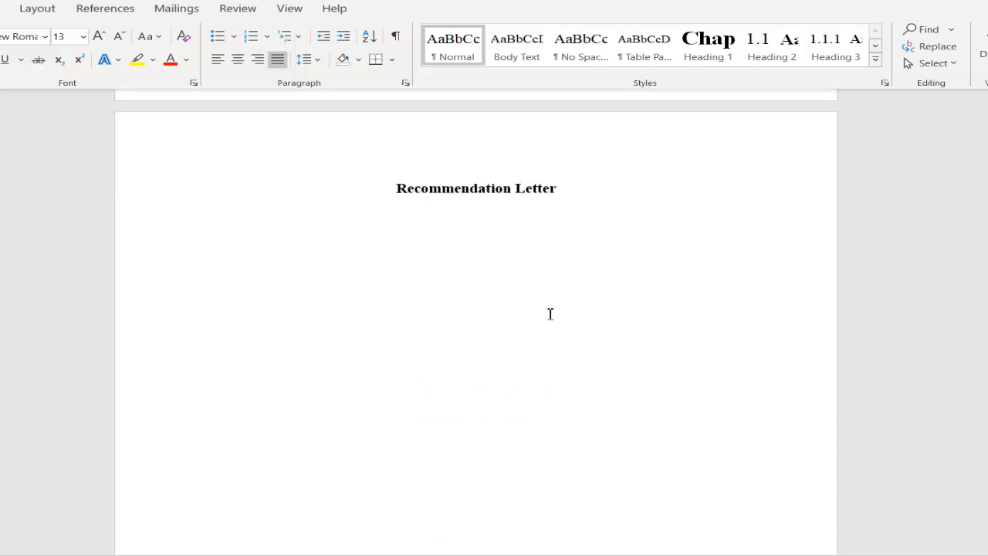
Delete the two declaration paragraphs under "Student Declaration", keeping the heading and the student signature lines
scroll(551, 313, down, 1)
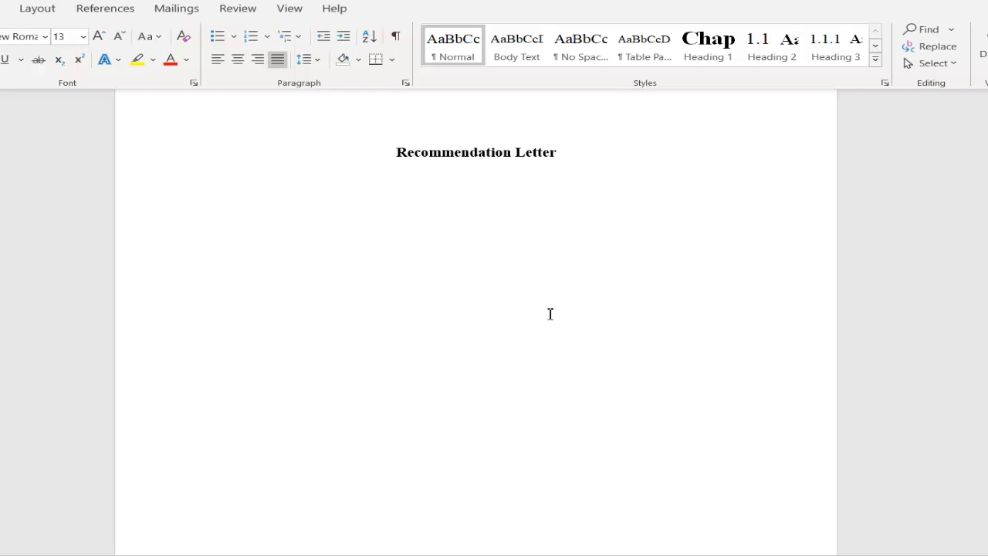
scroll(550, 313, down, 10)
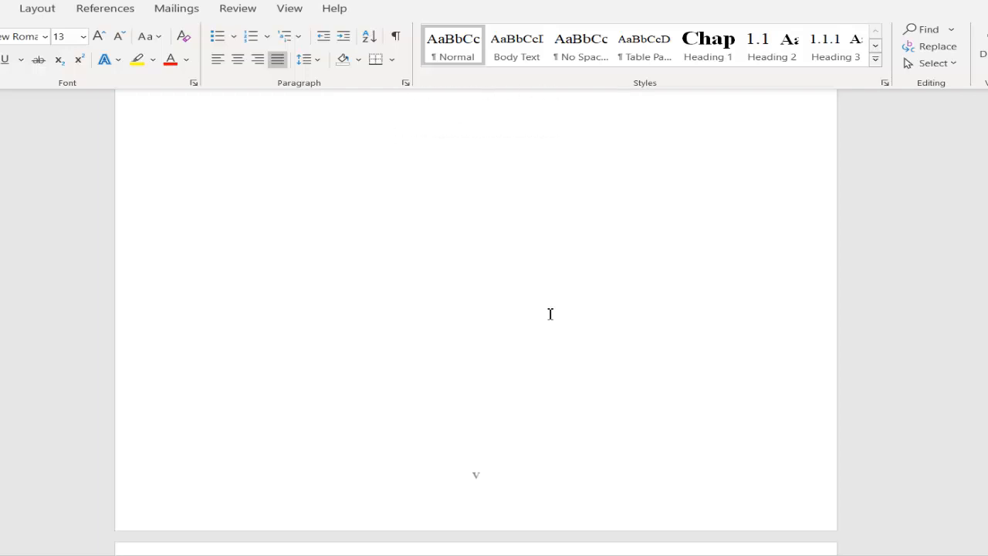
scroll(550, 313, down, 2)
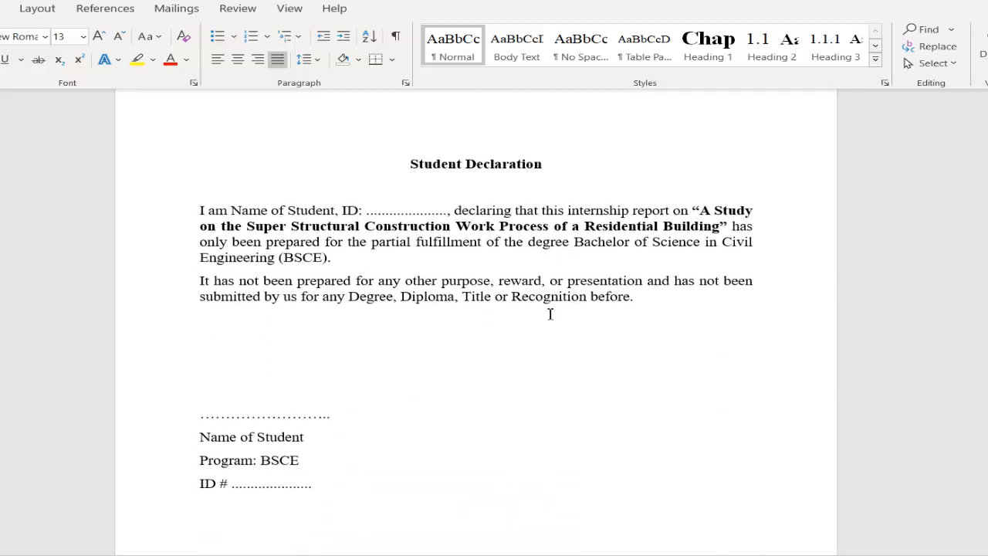
mouse_move(550, 313)
mouse_down()
mouse_move(297, 226)
mouse_move(199, 210)
mouse_up()
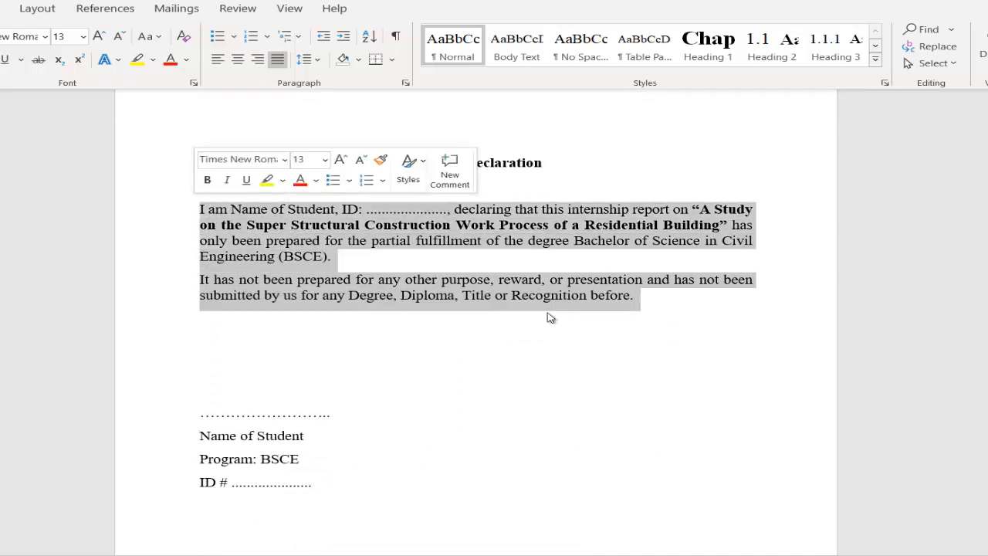
key(BackSpace)
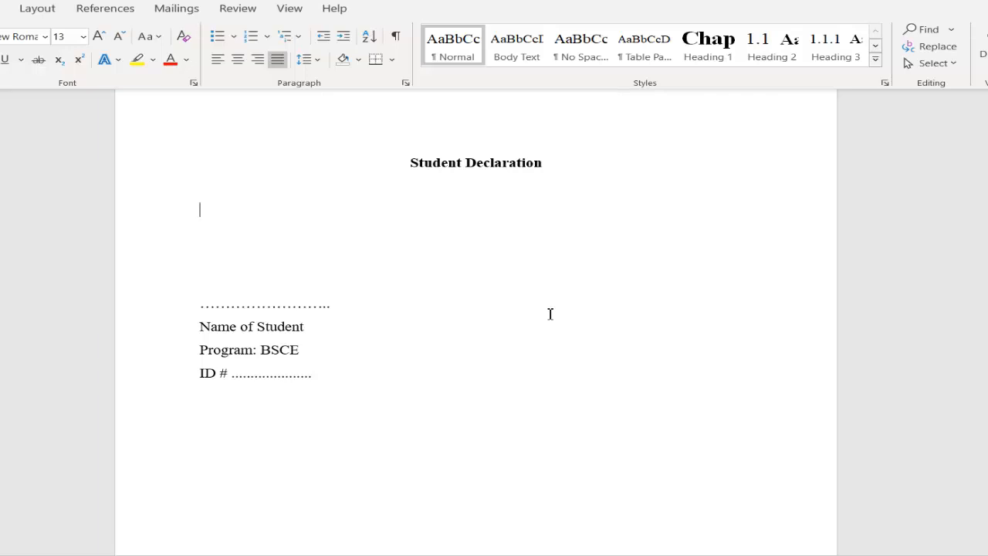
Go back through the preceding pages to the cover page's course, "Submitted to" and "Prepared by" details
scroll(550, 313, up, 3)
scroll(548, 313, up, 12)
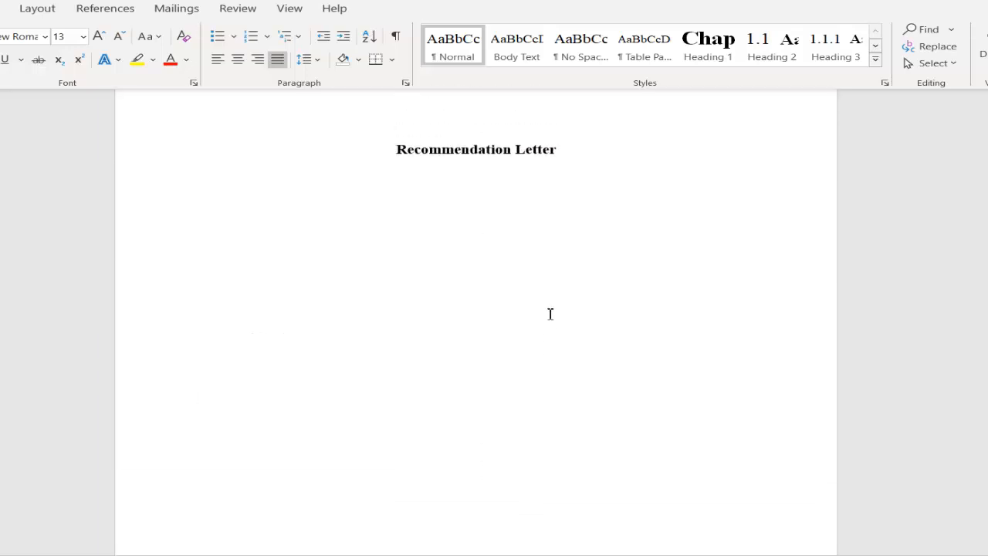
scroll(550, 314, up, 10)
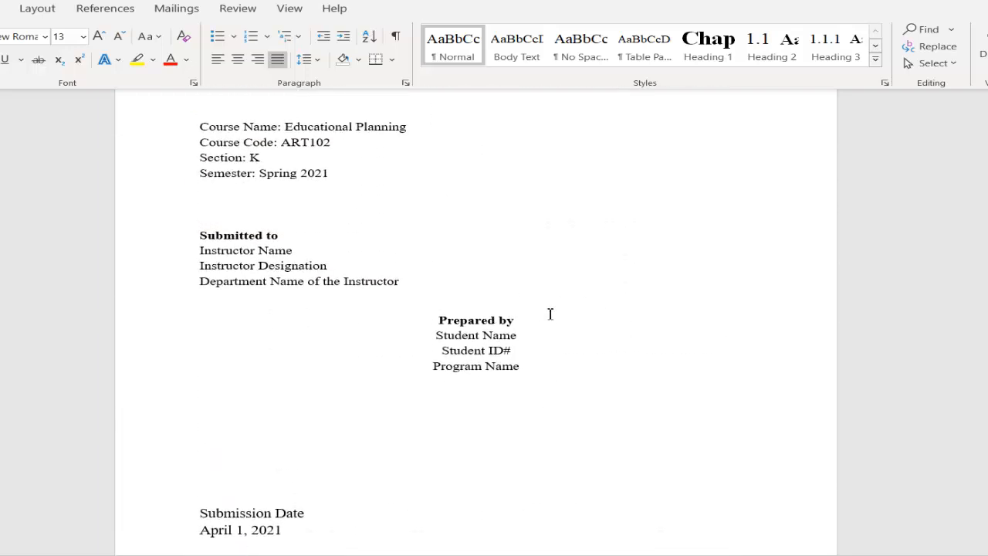
Copy the student name, student ID and program name lines under "Prepared by" on the title page
key(shift+Down)
key(shift+Down)
key(shift+Down)
key(ctrl+c)
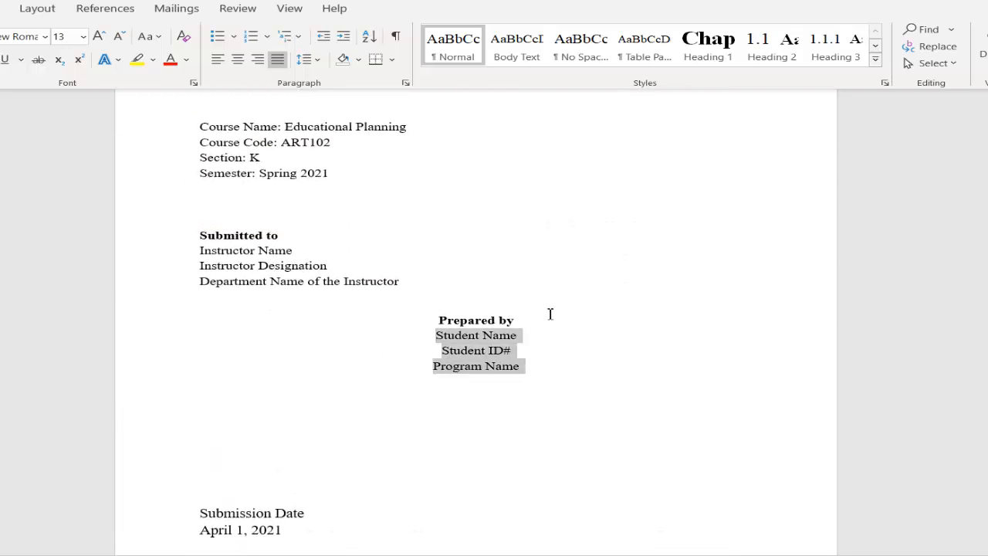
Replace the student signature lines on the "Student Declaration" page with the copied name, ID and program lines
scroll(549, 316, down, 15)
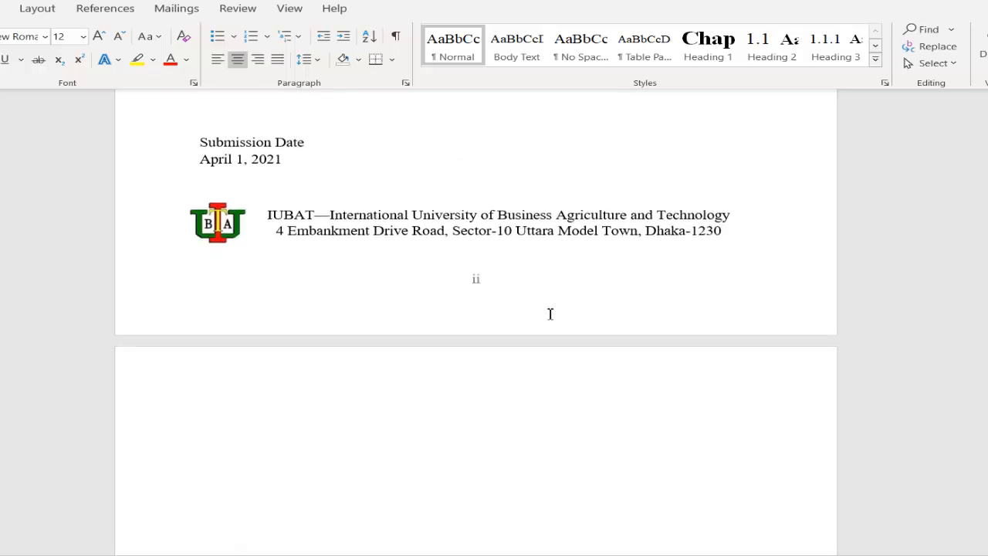
scroll(550, 314, down, 15)
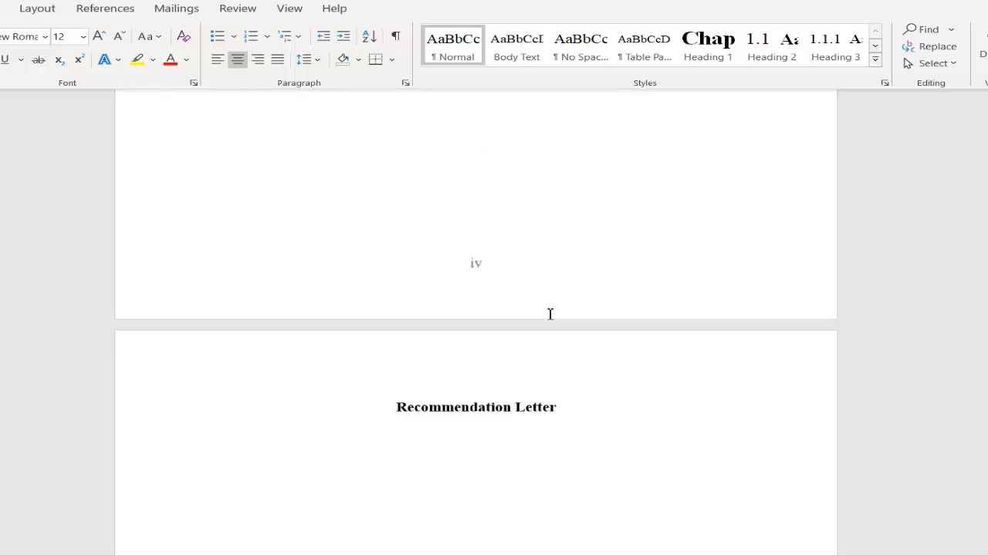
scroll(550, 313, down, 3)
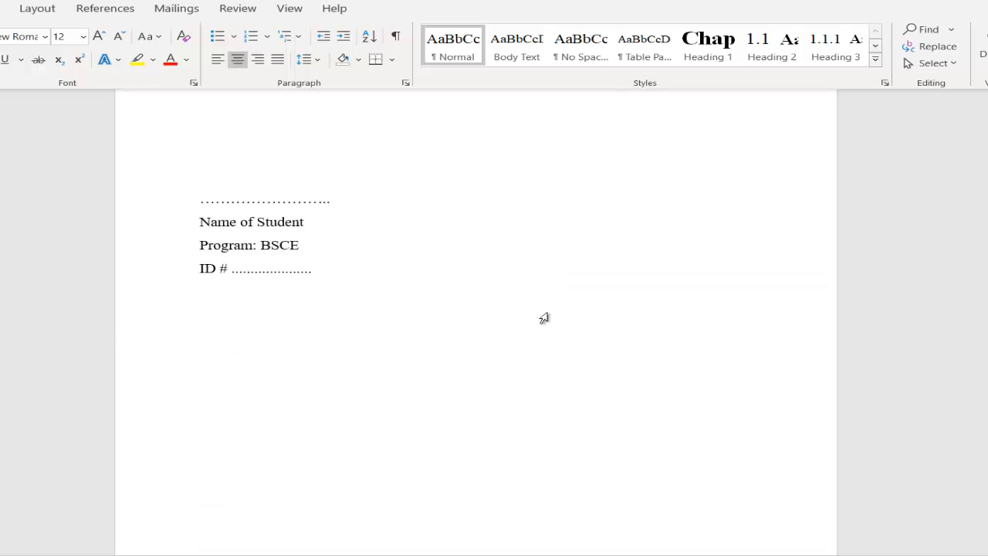
click(549, 314)
key(shift+Up)
key(shift+Up)
key(shift+Up)
key(shift+Up)
key(ctrl+v)
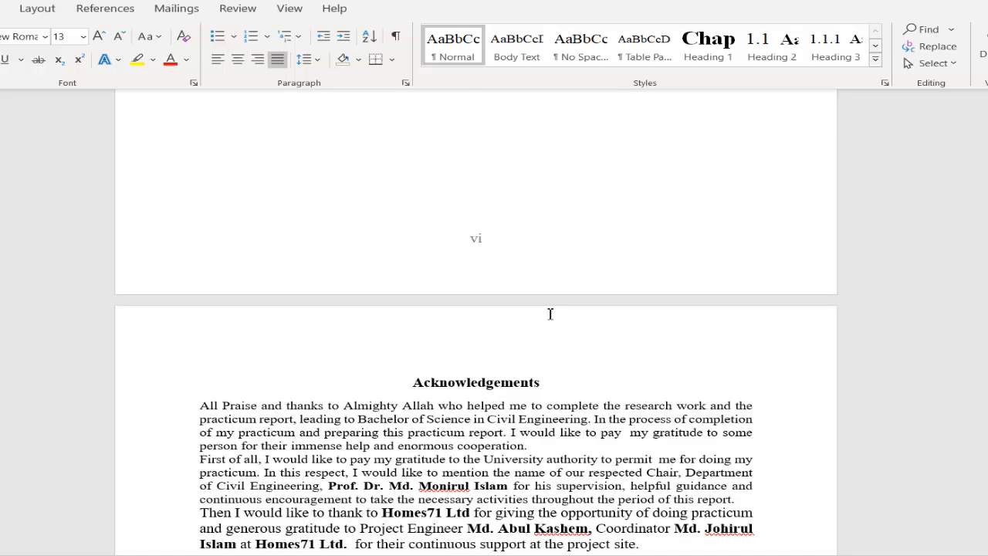
Replace the people's and company names in the "Acknowledgements" paragraphs with dotted placeholders, keeping the surrounding text
scroll(551, 313, down, 5)
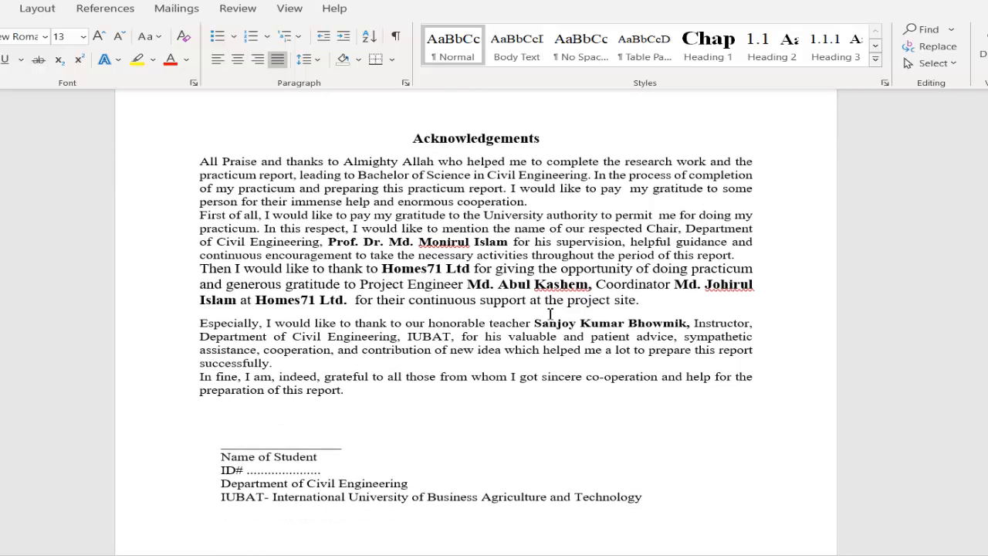
scroll(550, 314, down, 1)
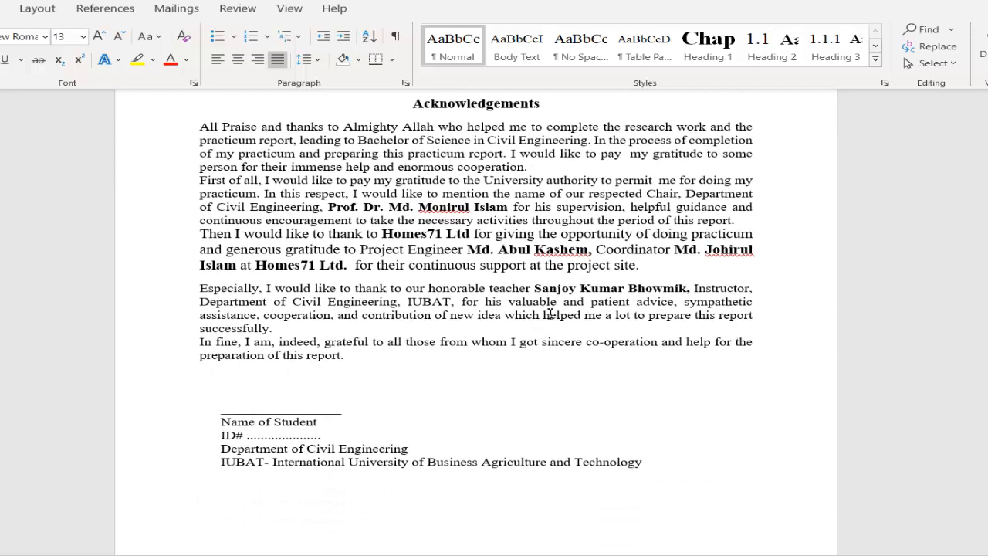
scroll(551, 313, up, 2)
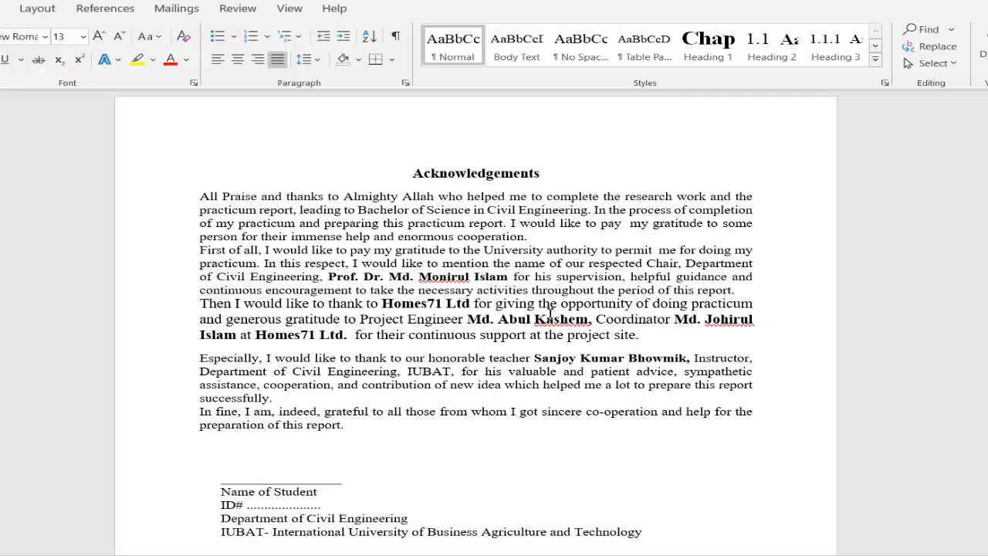
scroll(550, 313, down, 2)
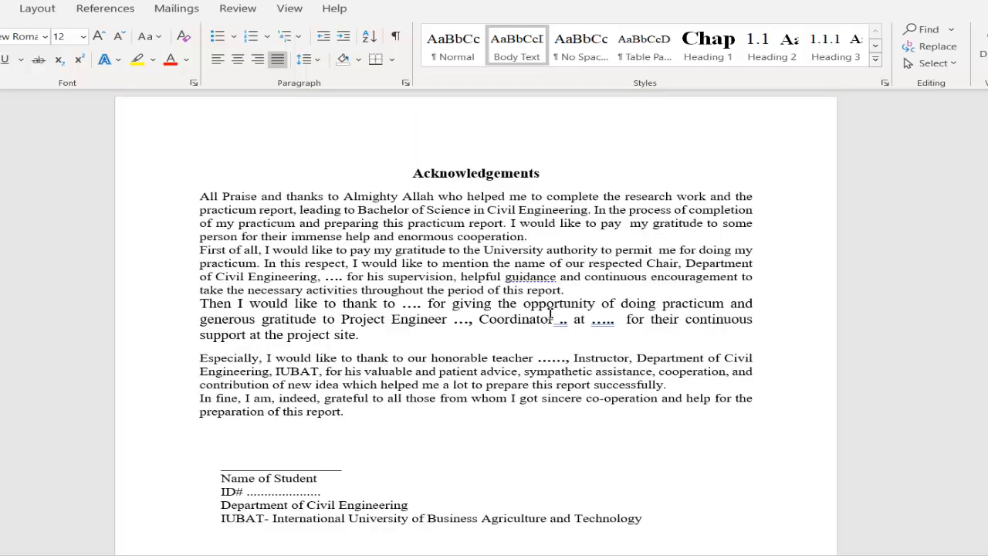
scroll(550, 313, down, 1)
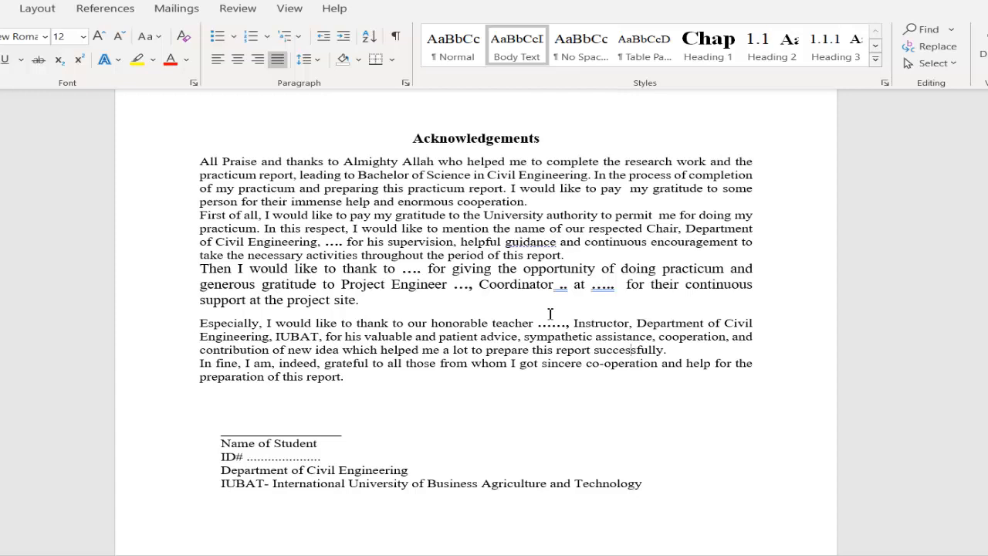
scroll(551, 313, down, 6)
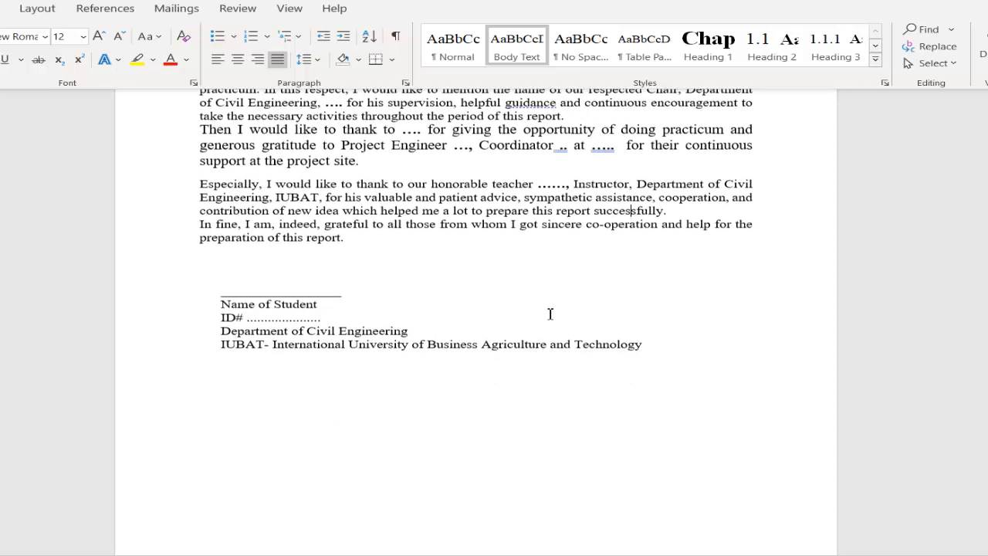
Under "Executive Summary", list guiding questions on what the report is about, why and how it is done, and its achievements/findings
click(550, 314)
key(Return)
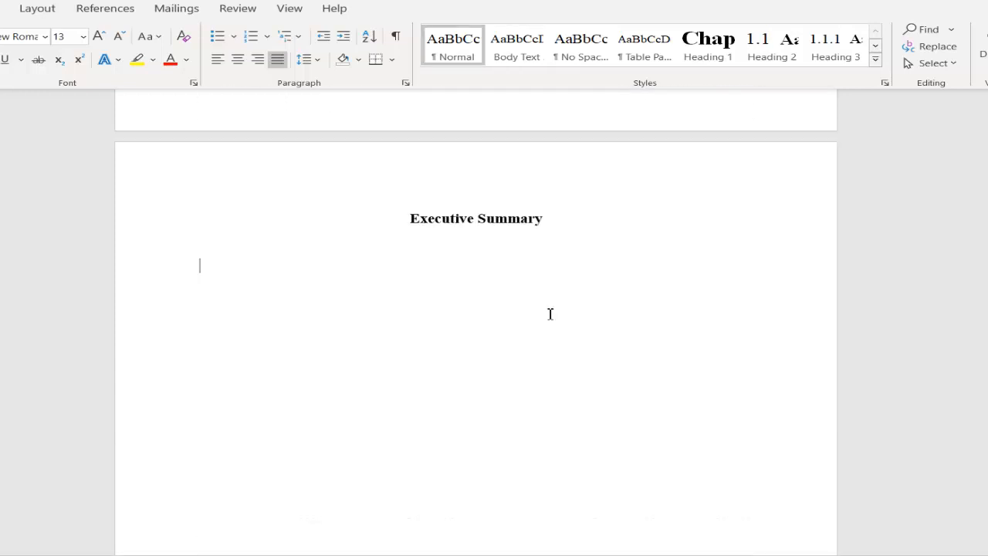
scroll(550, 314, up, 2)
scroll(550, 315, down, 3)
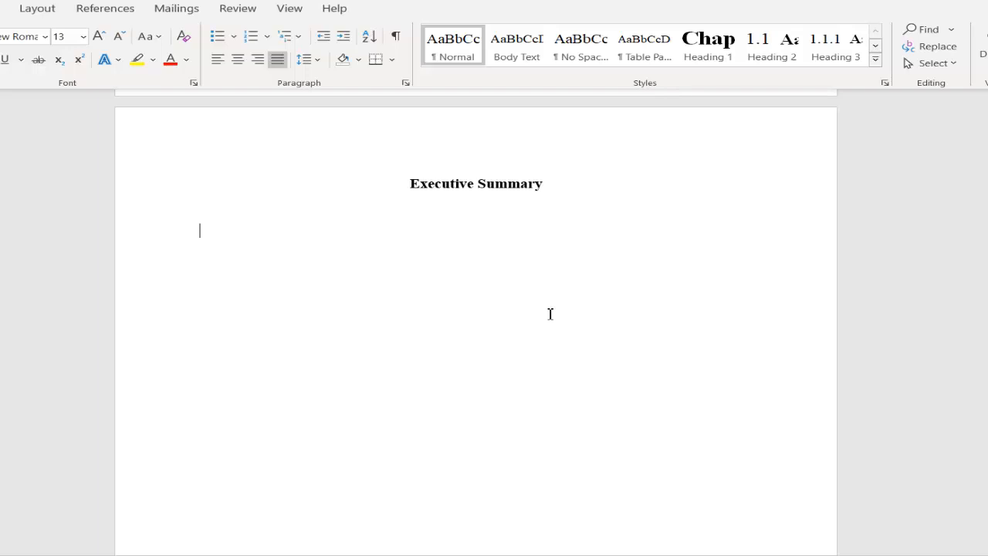
scroll(550, 314, down, 1)
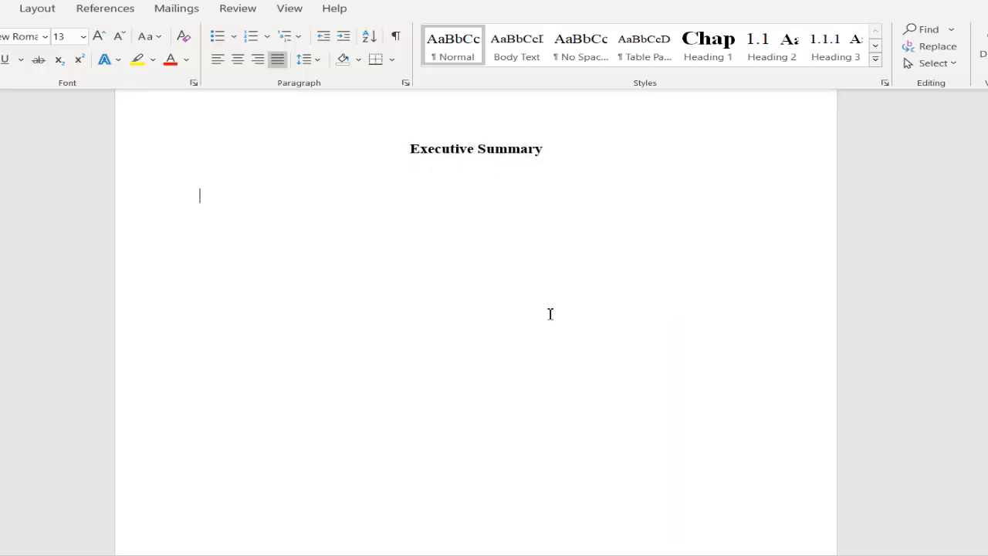
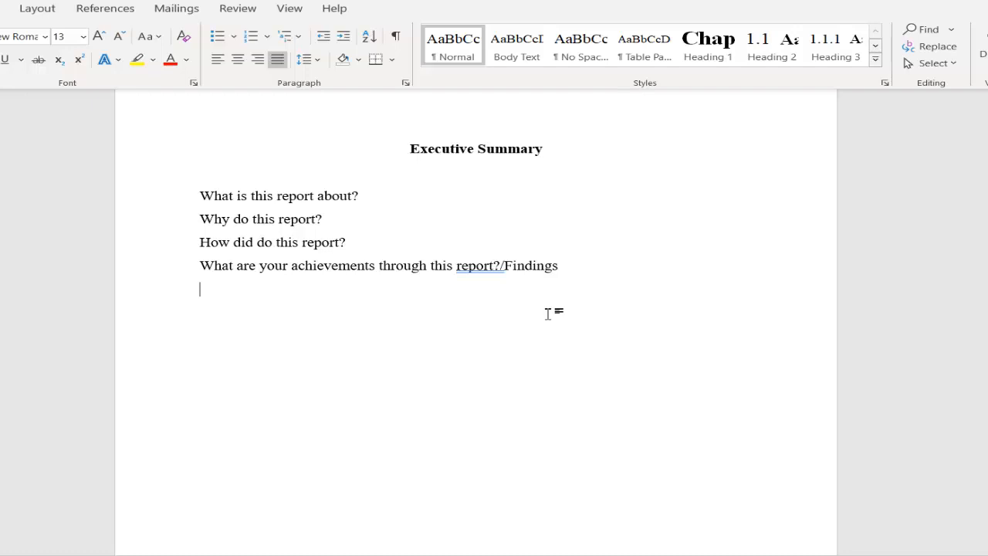
Add the lines "Potentiality of the outcomes" and "What do you suggest?" below the Executive Summary questions
text(Potentiality of th)
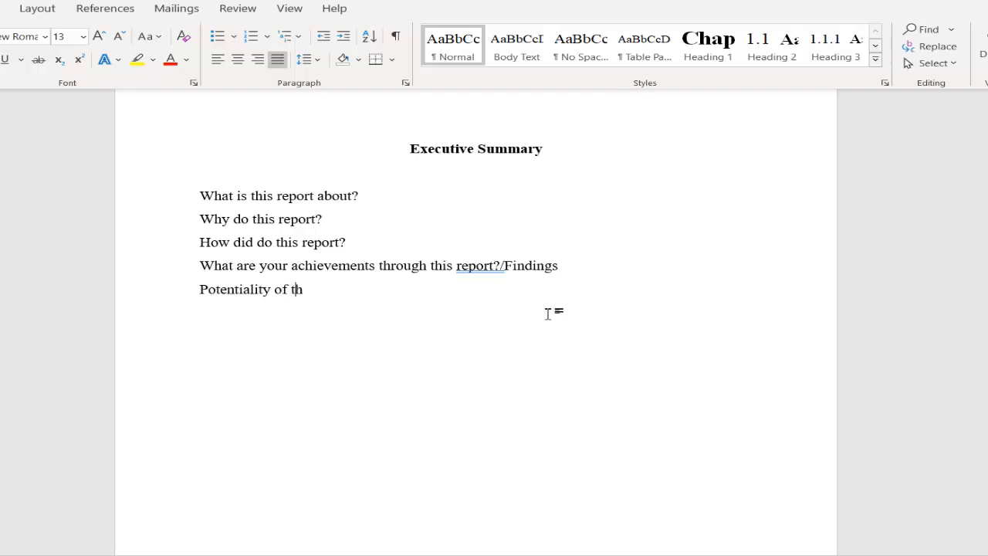
text(e outcomes)
text(W)
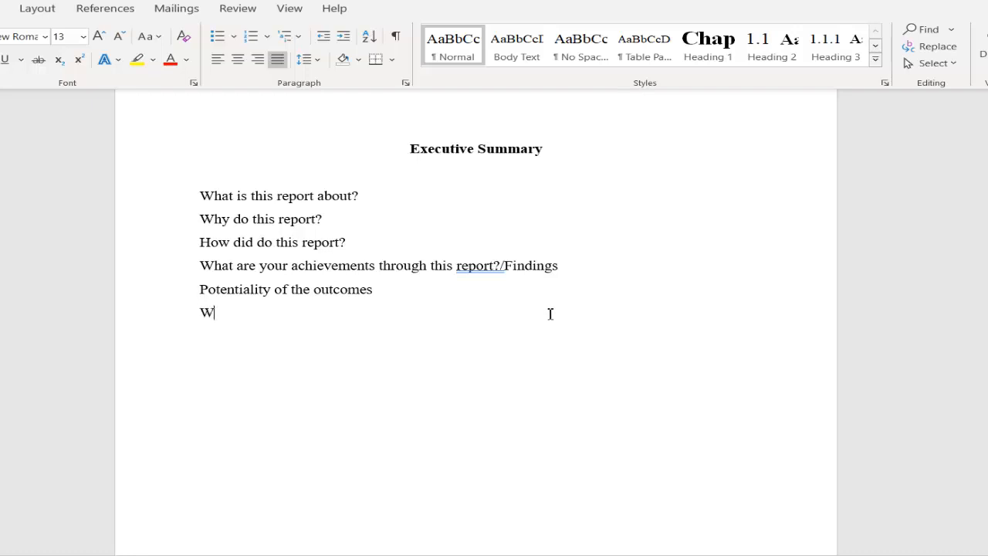
text(hat do you sugges)
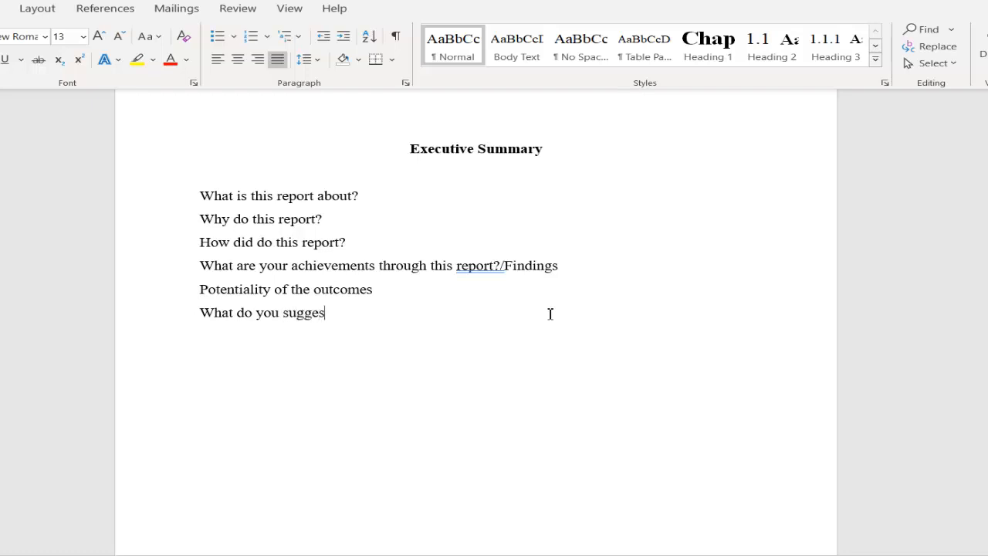
text(t ?)
Correct the spacing around the question marks so the lines read "report? /Findings" and "suggest?"
key(Up)
key(Home)
key(alt+F7)
key(Return)
key(alt+F7)
click(549, 309)
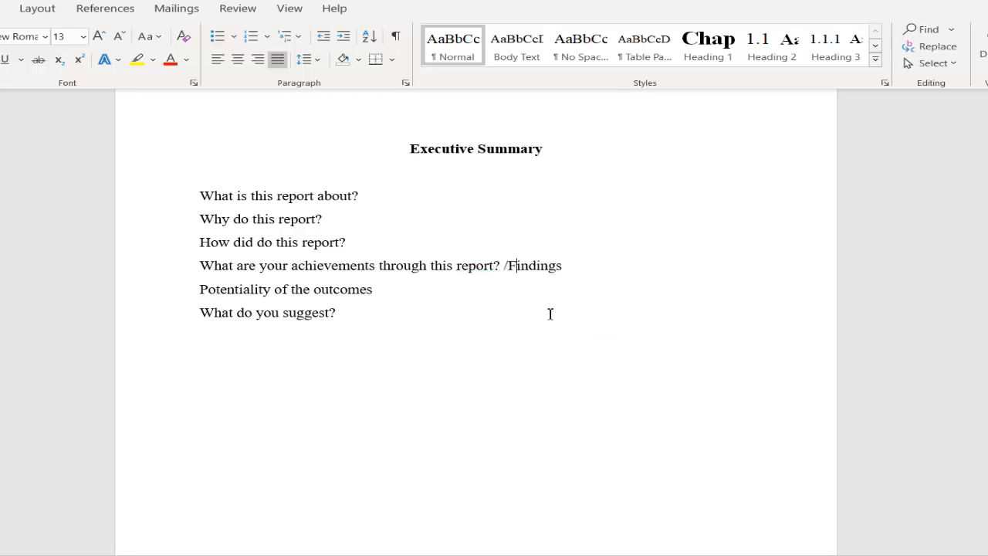
key(End)
scroll(549, 313, down, 3)
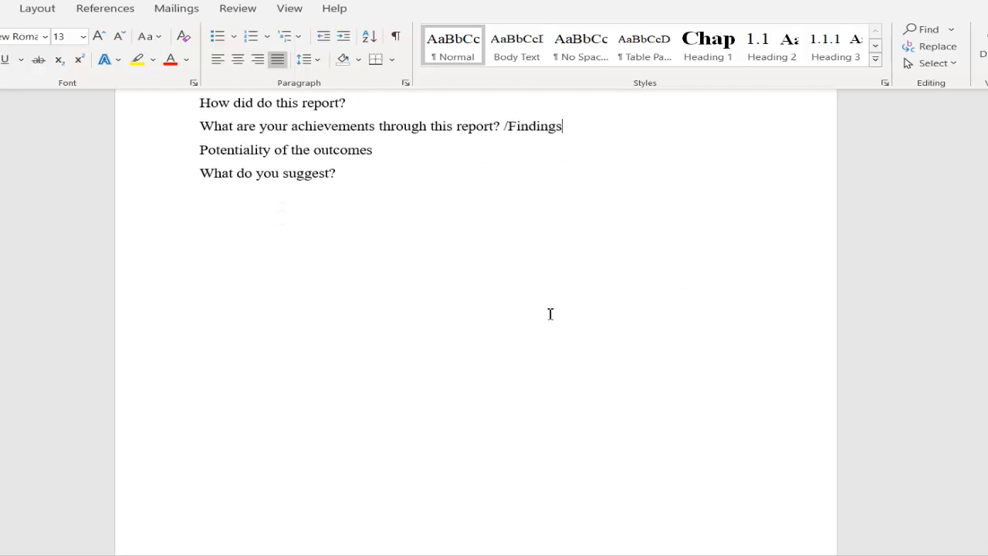
scroll(549, 313, up, 3)
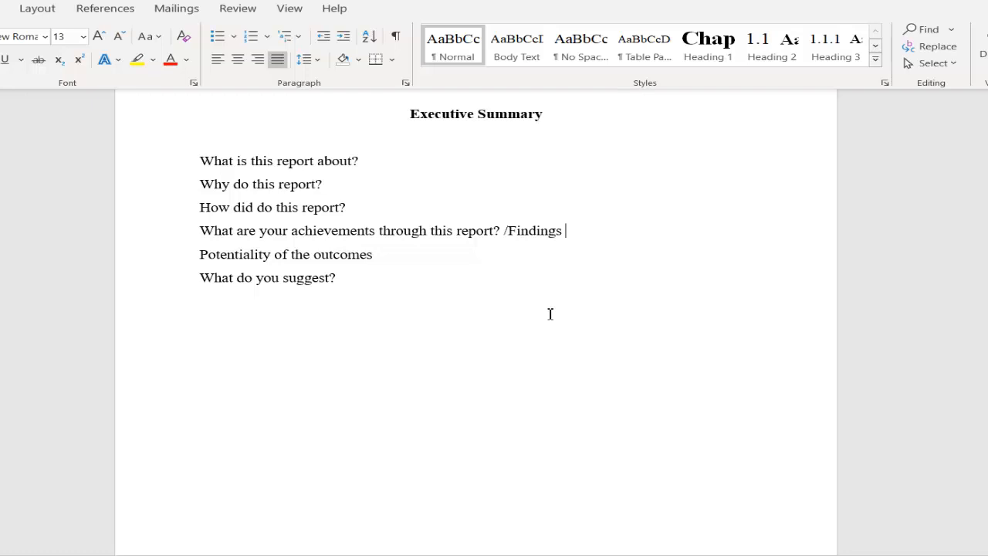
Examine the numbered chapters, sections and page references on the first page of the Table of Content
scroll(550, 313, down, 15)
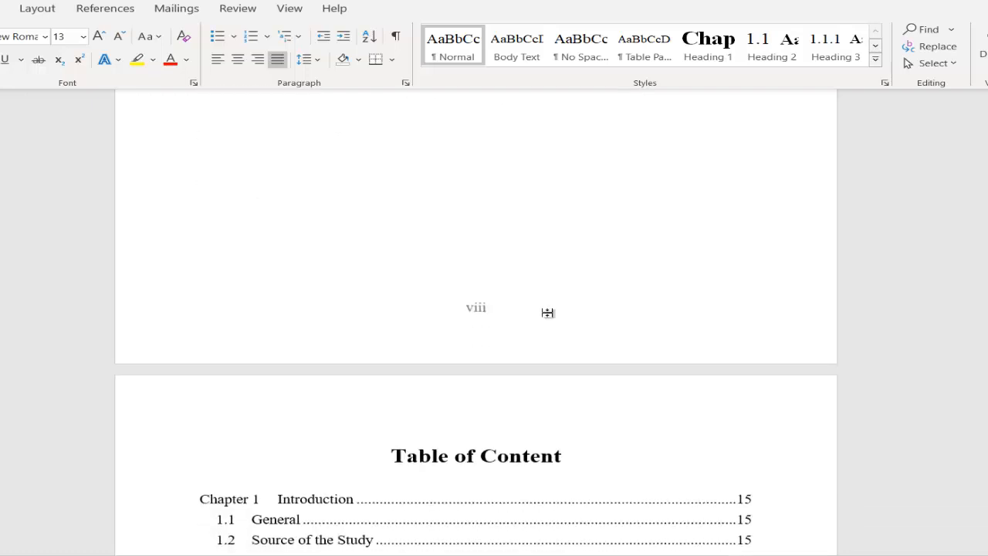
scroll(550, 313, down, 5)
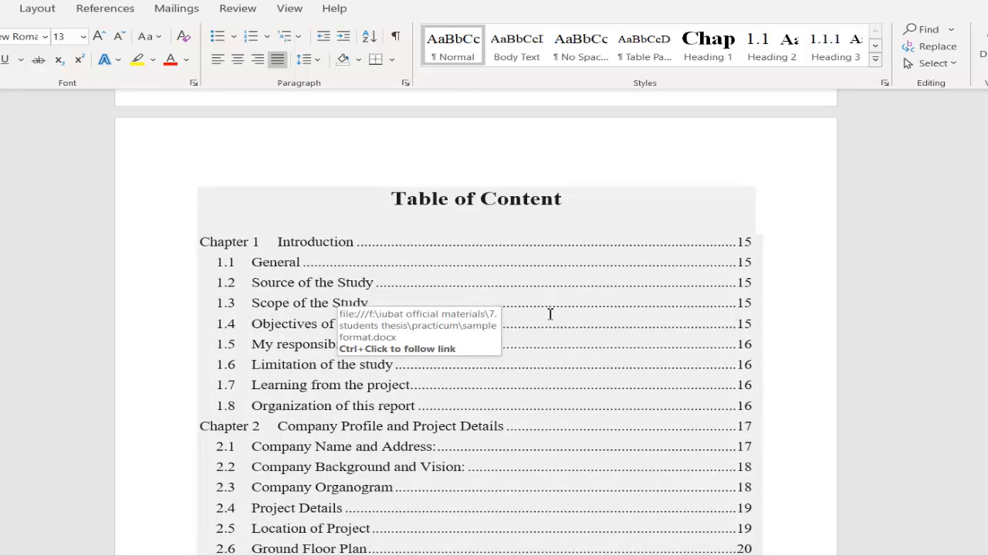
scroll(550, 313, down, 4)
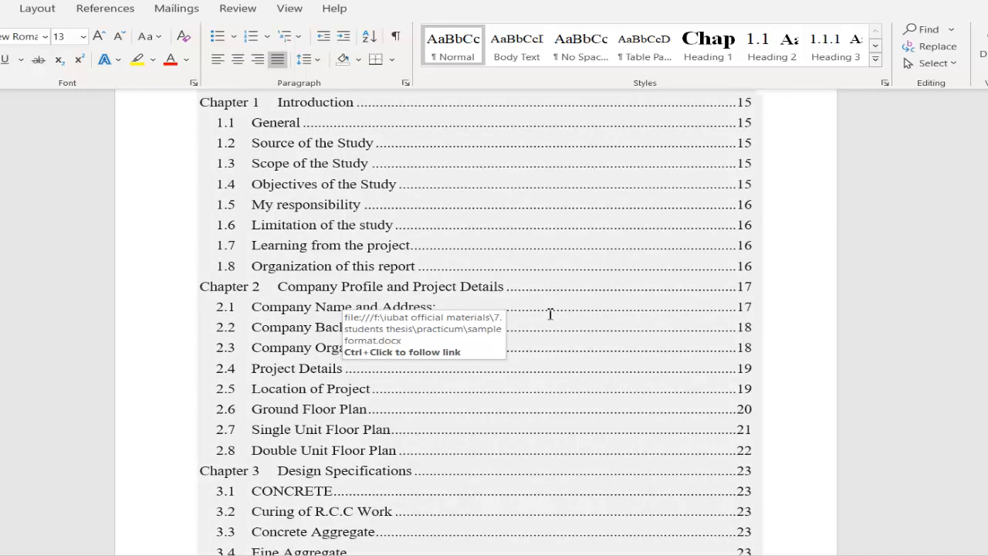
scroll(550, 313, up, 5)
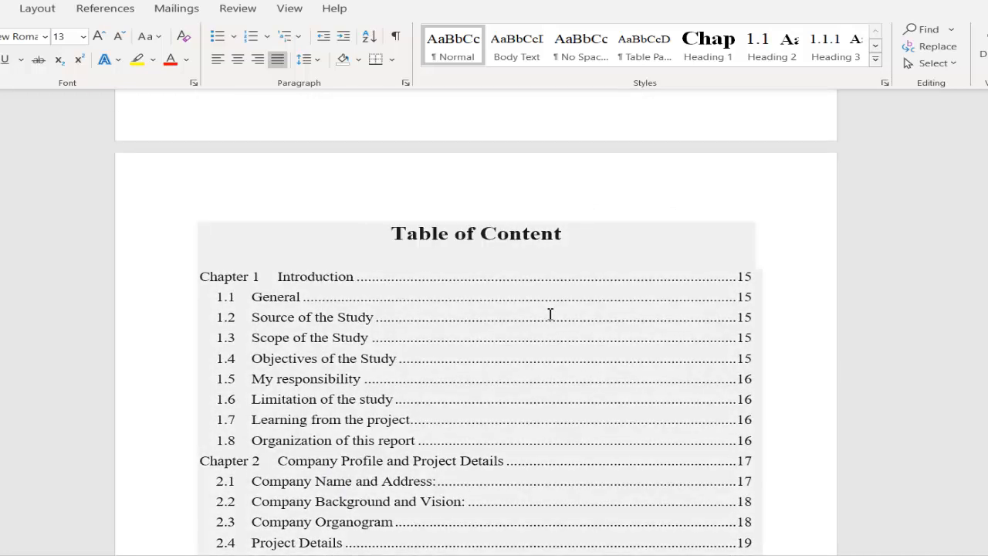
scroll(550, 314, down, 4)
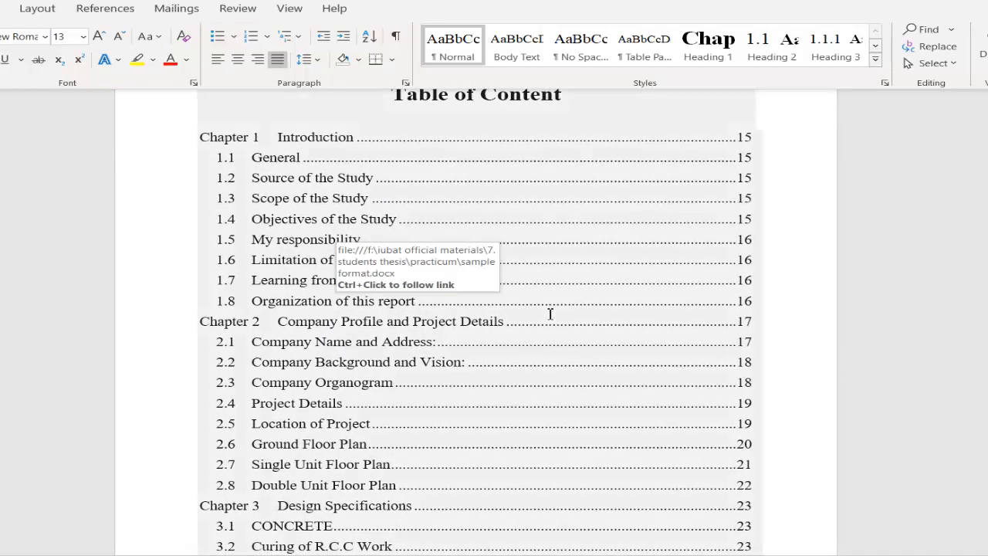
scroll(551, 313, up, 2)
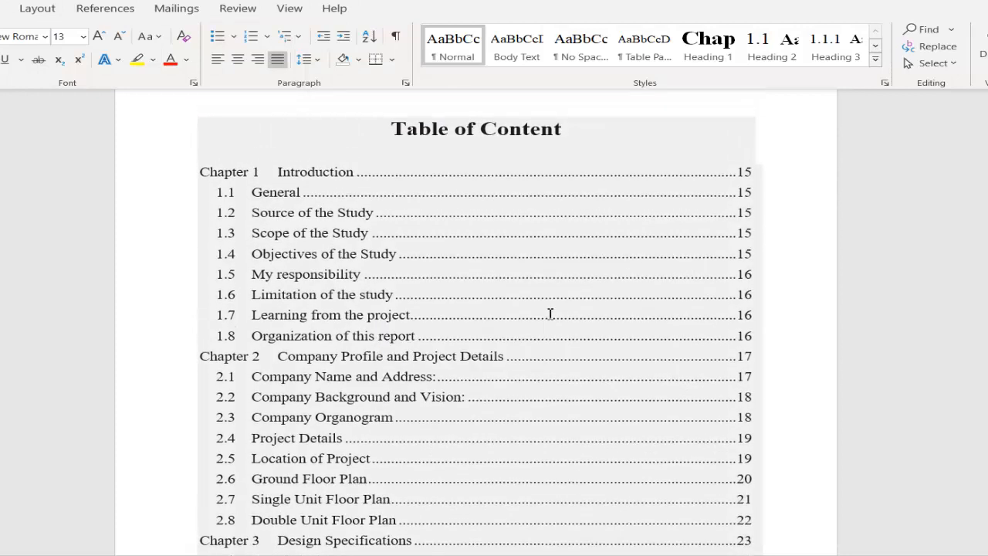
scroll(551, 313, down, 1)
scroll(550, 313, down, 5)
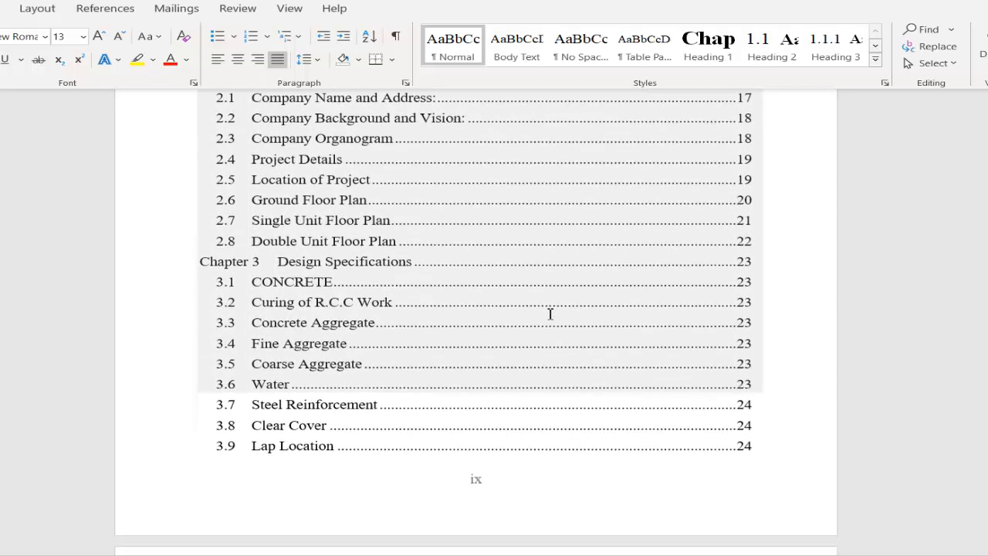
Look through the remaining contents pages, the list of figures and the list of tables up to the start of Chapter 1
scroll(550, 315, down, 8)
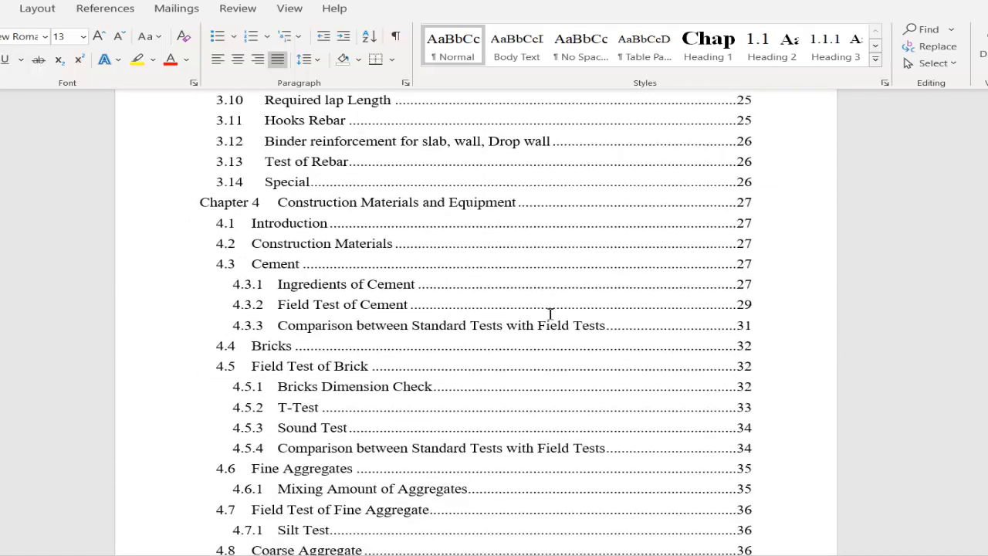
scroll(550, 314, down, 10)
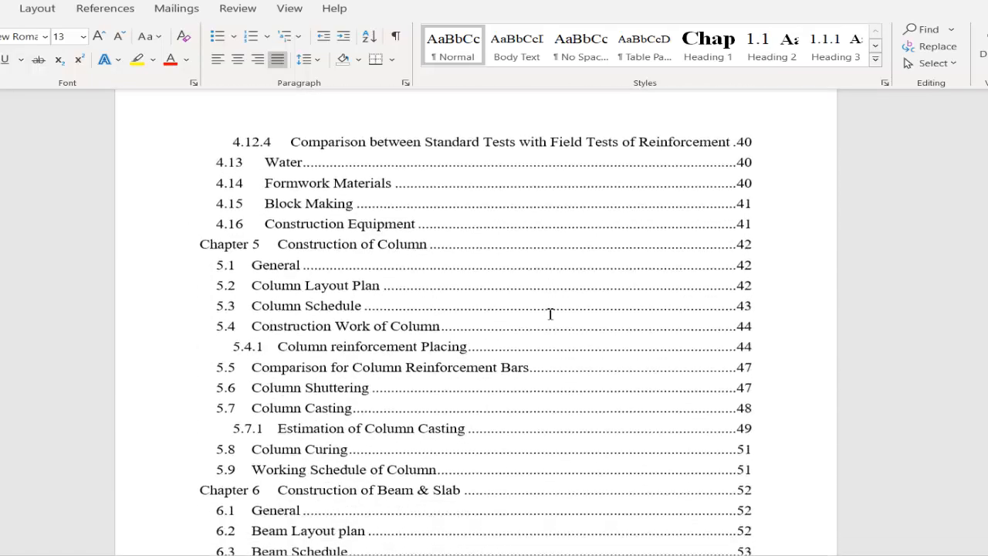
scroll(550, 313, down, 15)
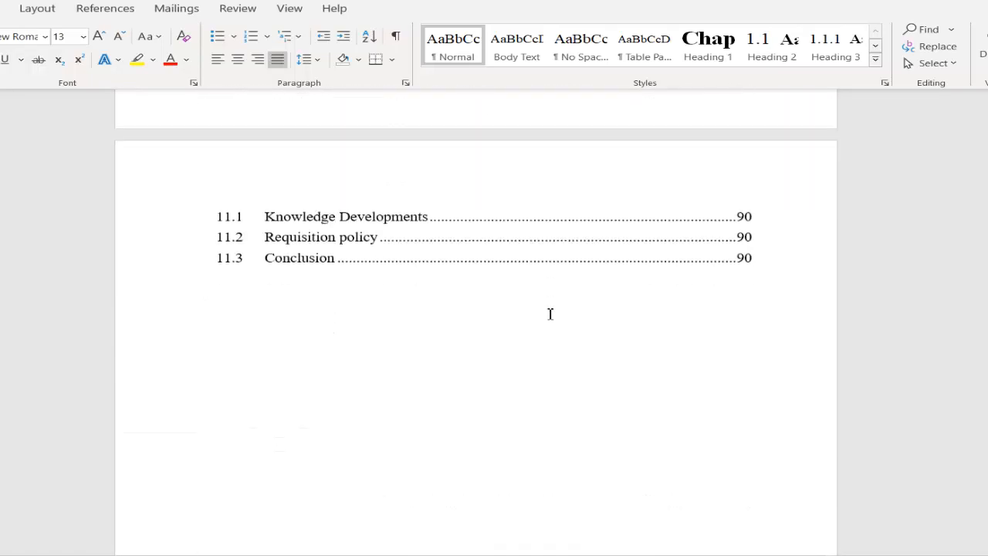
scroll(550, 313, down, 15)
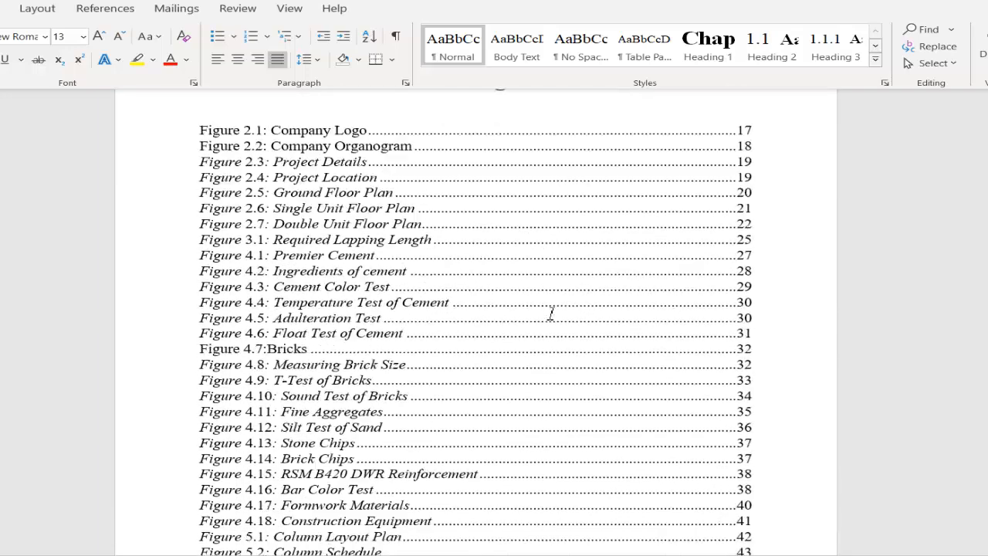
scroll(550, 314, down, 15)
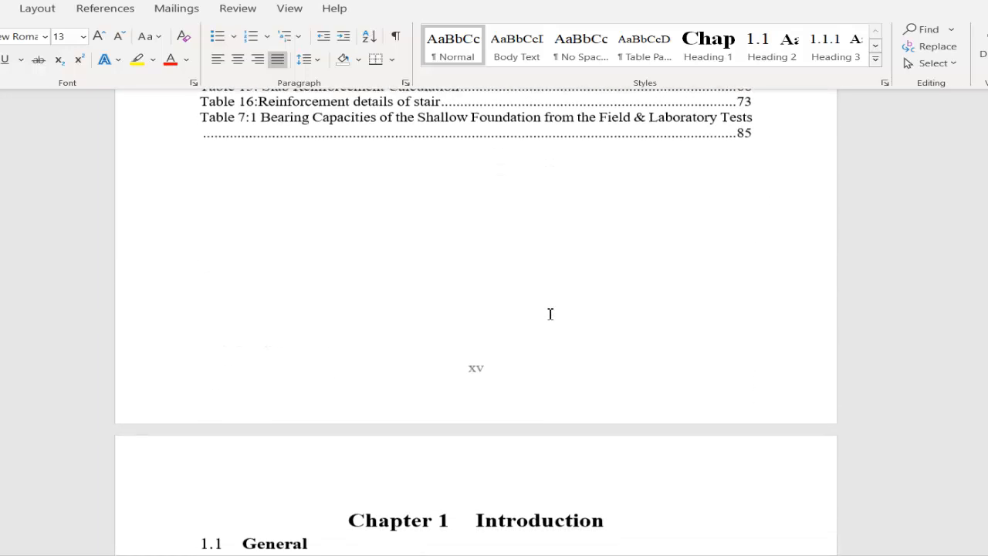
scroll(550, 313, down, 1)
scroll(551, 313, up, 7)
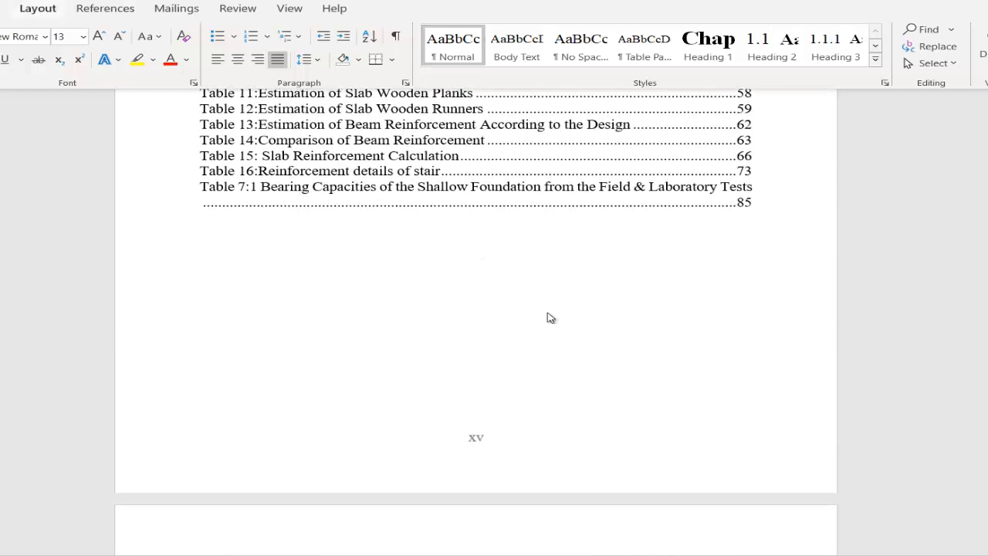
scroll(550, 313, down, 2)
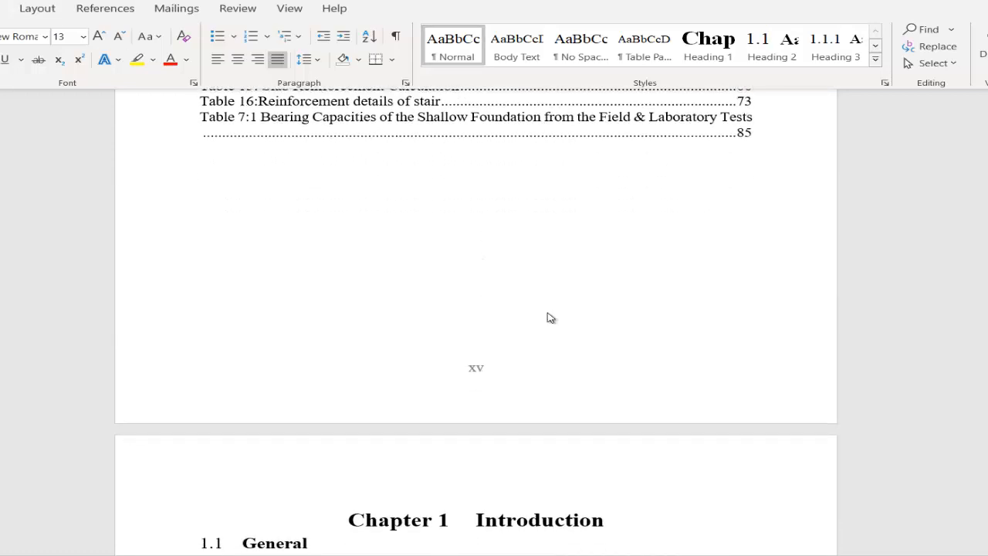
Look over Chapter 1's section headings and body text from General through Learning from the project
scroll(550, 314, up, 3)
scroll(551, 313, down, 10)
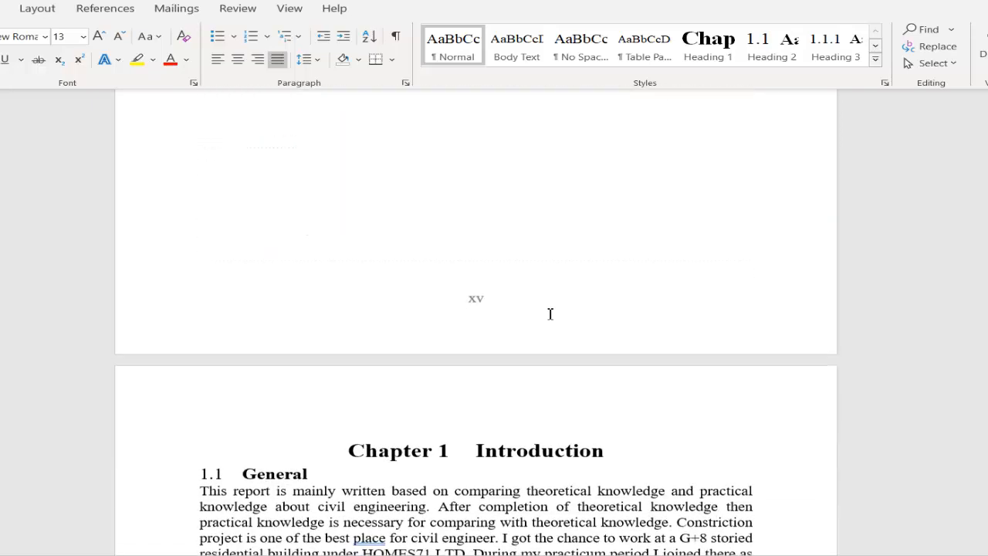
scroll(550, 313, down, 1)
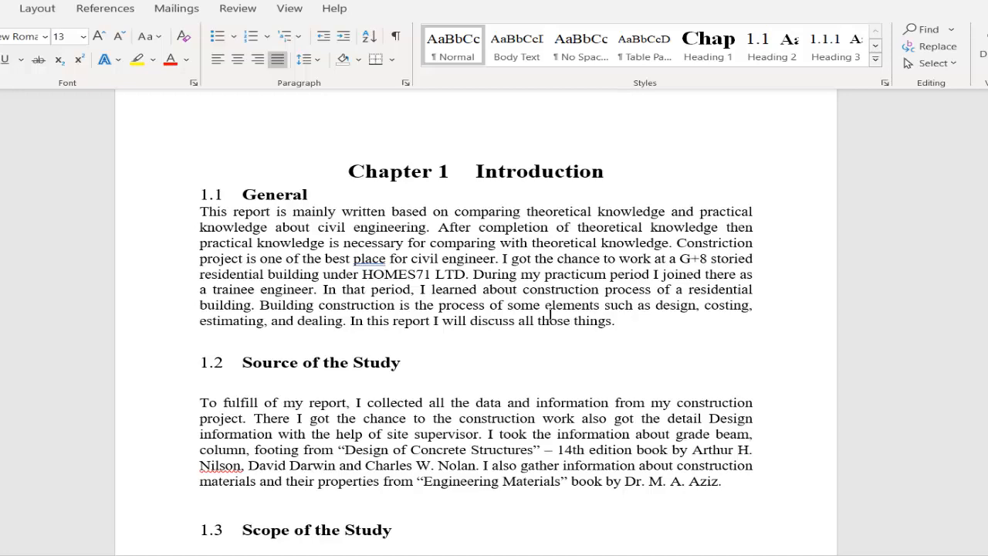
scroll(551, 317, down, 3)
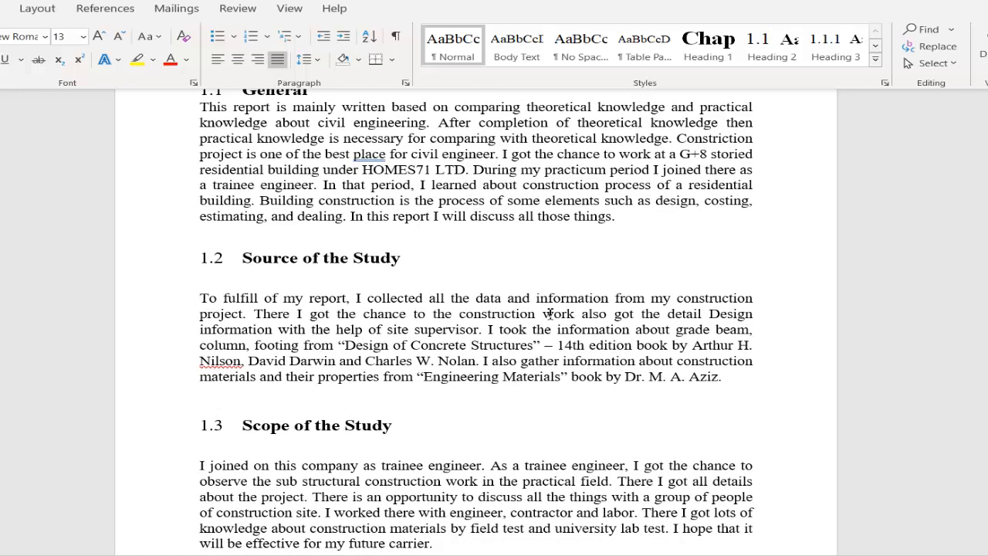
scroll(551, 314, up, 4)
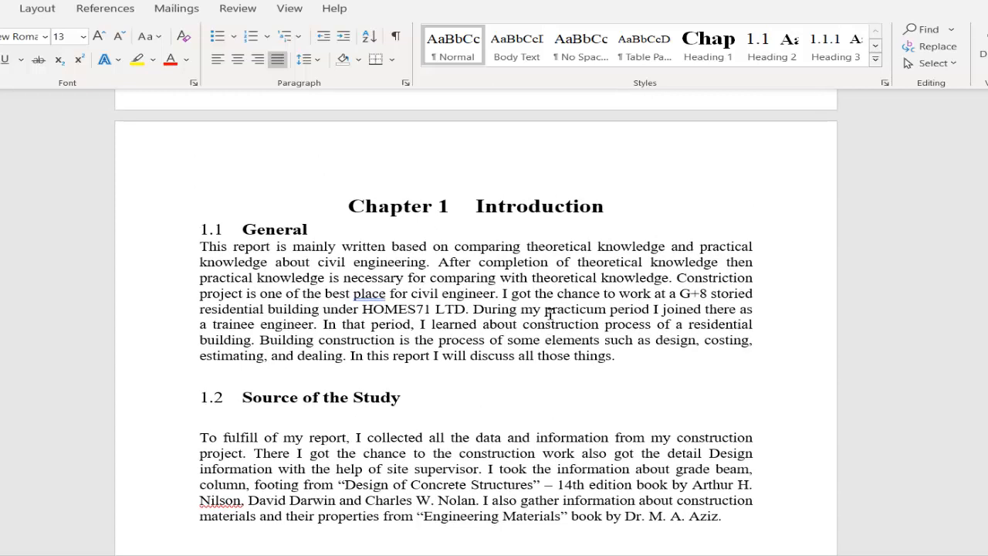
scroll(550, 312, down, 18)
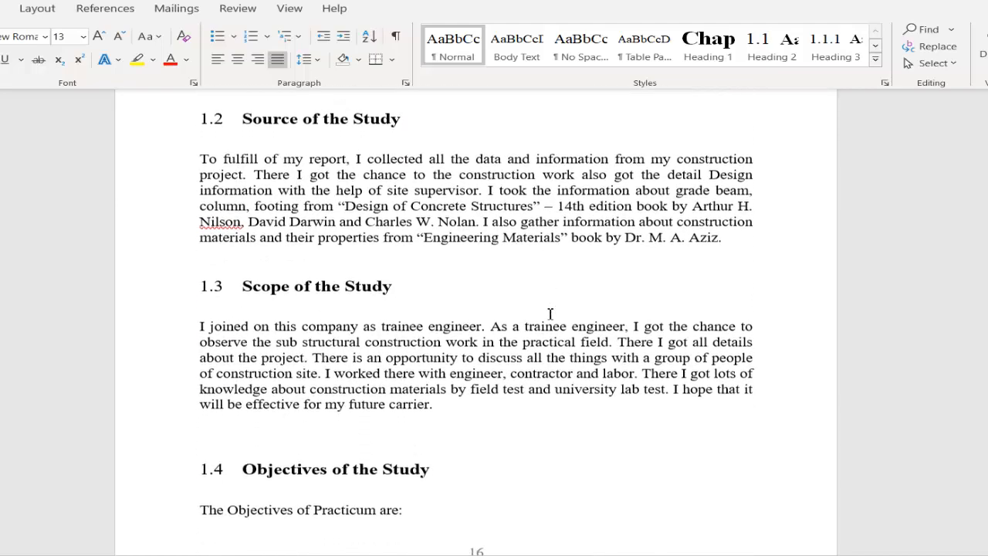
scroll(550, 313, down, 18)
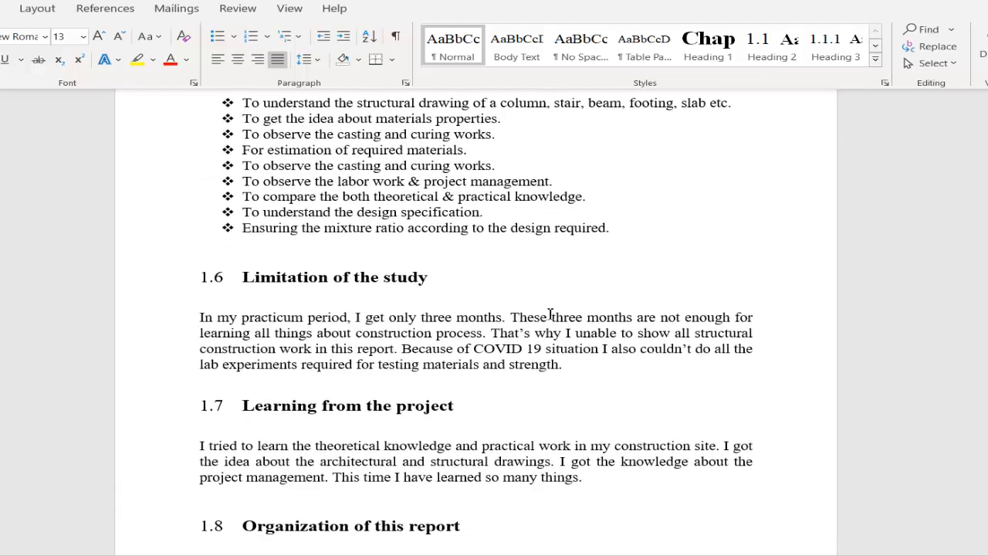
scroll(550, 313, up, 18)
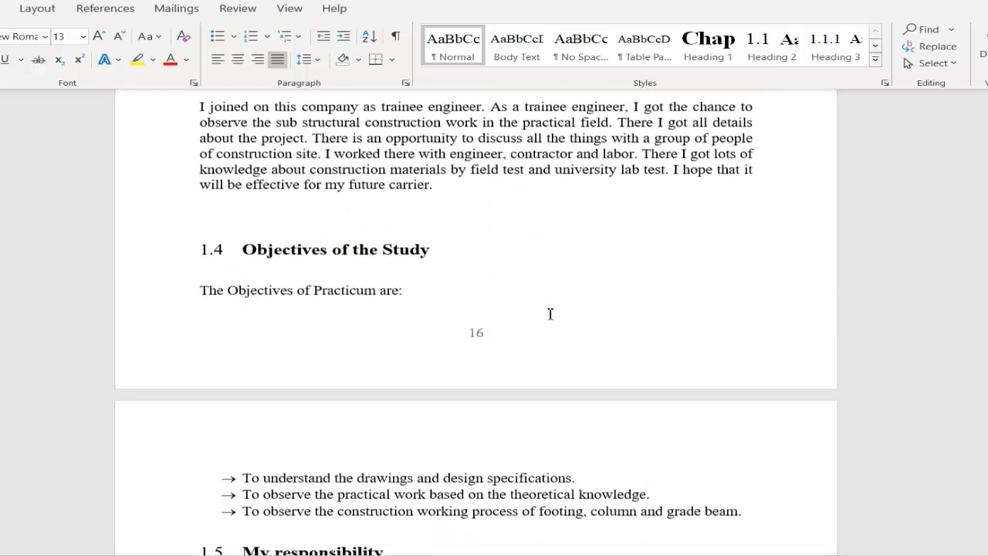
Highlight the headings General, Source of the Study and Scope of the Study in turn while reviewing sections 1.1 to 1.3
drag(309, 298, 243, 298)
scroll(551, 313, down, 3)
drag(409, 362, 241, 362)
scroll(551, 313, down, 3)
scroll(551, 313, down, 1)
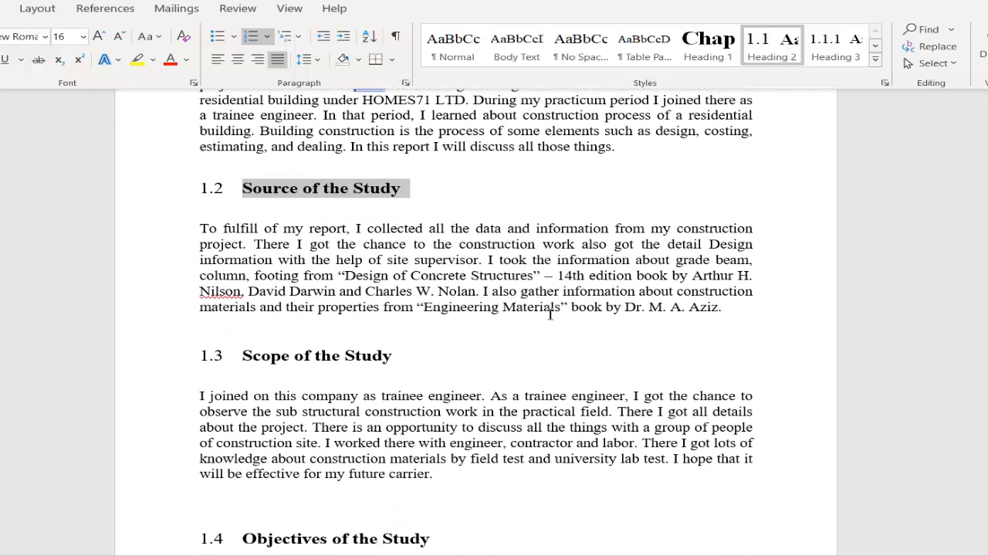
scroll(550, 314, down, 2)
drag(401, 286, 243, 286)
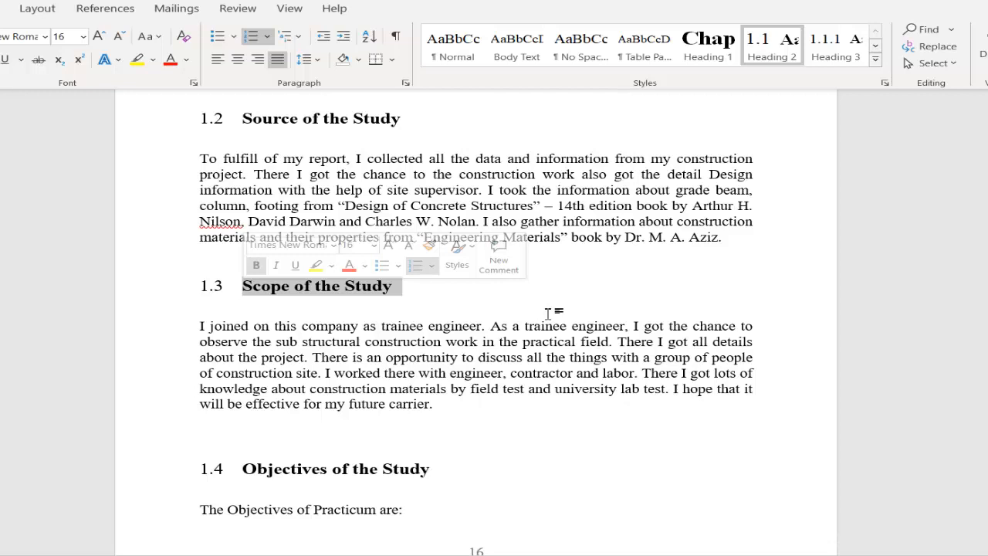
scroll(548, 313, down, 3)
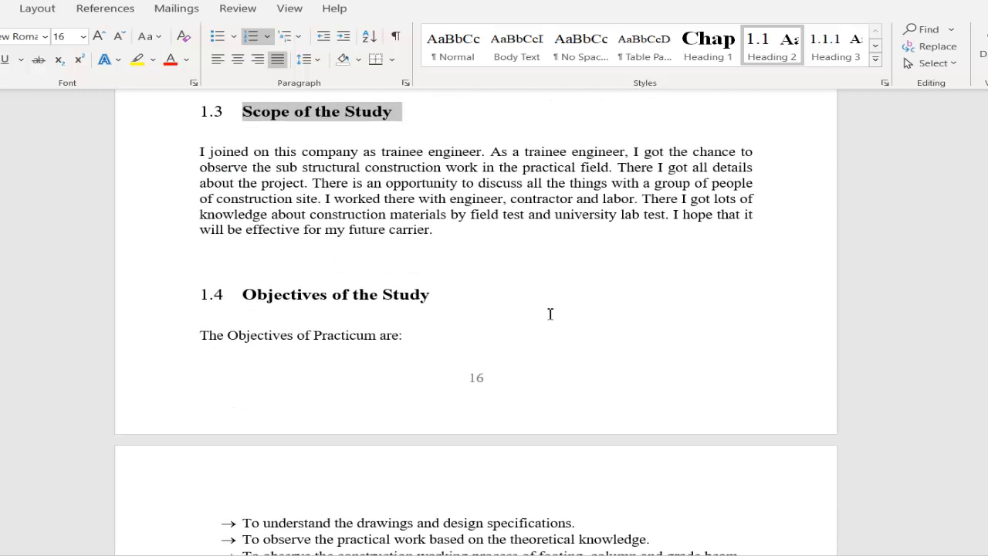
Insert two blank lines above the heading 1.4 Objectives of the Study to push it onto the next page
click(548, 314)
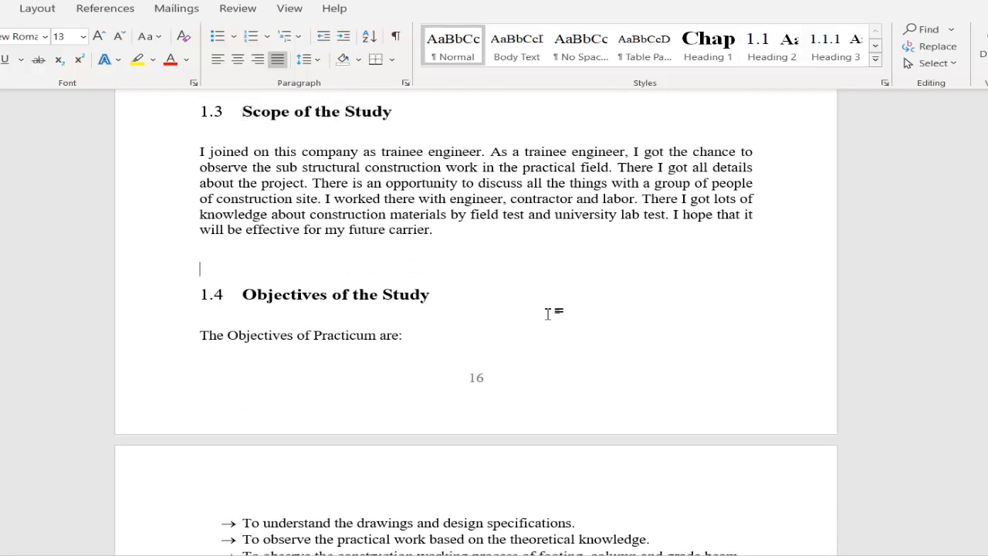
key(Return)
key(Return)
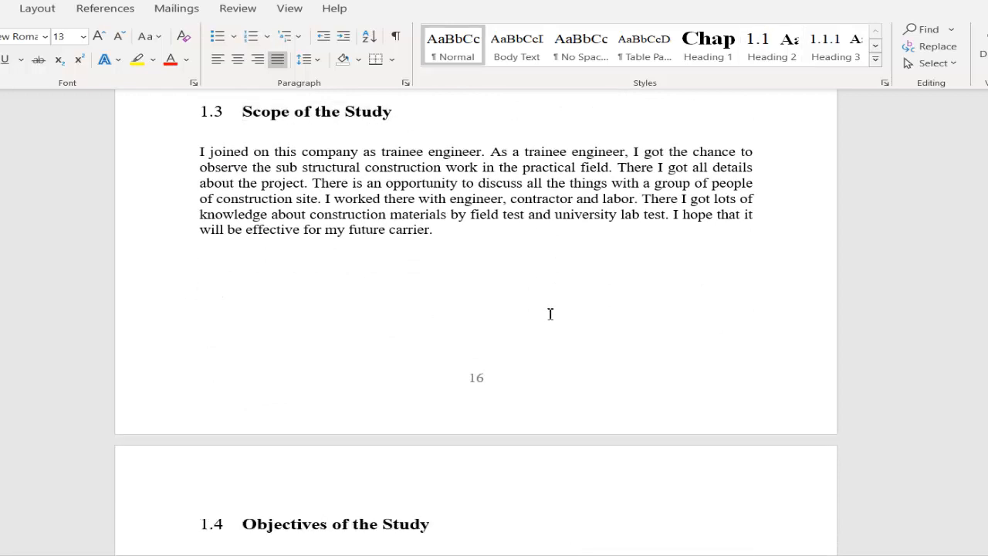
Examine sections 1.4 to 1.8 and the start of Chapter 2, then return to the beginning of Chapter 1
scroll(550, 313, down, 5)
scroll(550, 312, down, 3)
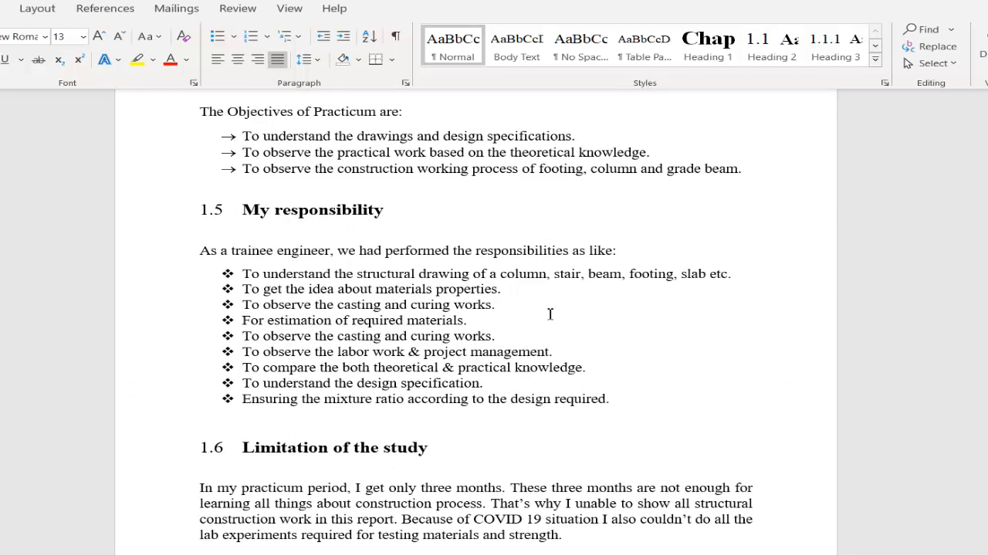
scroll(550, 314, down, 2)
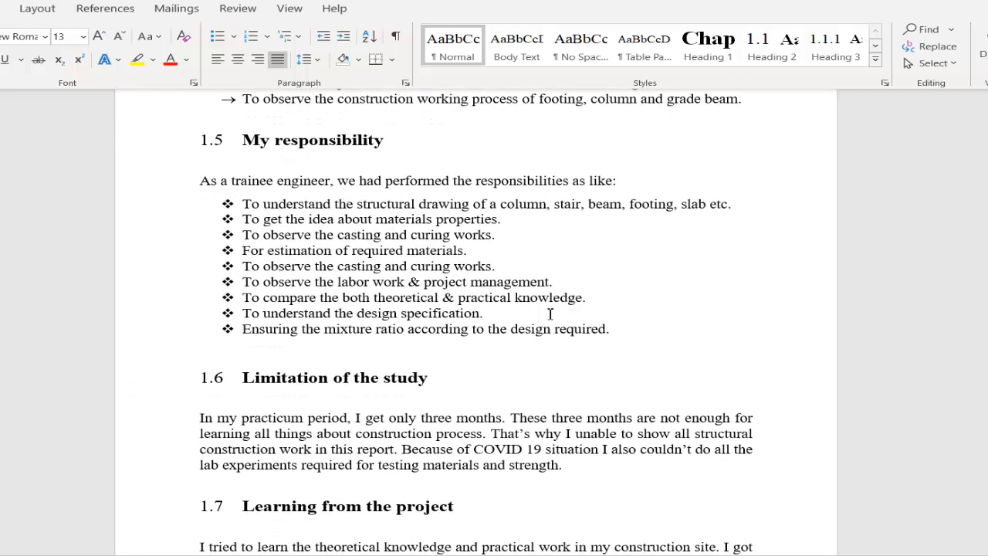
scroll(551, 313, down, 4)
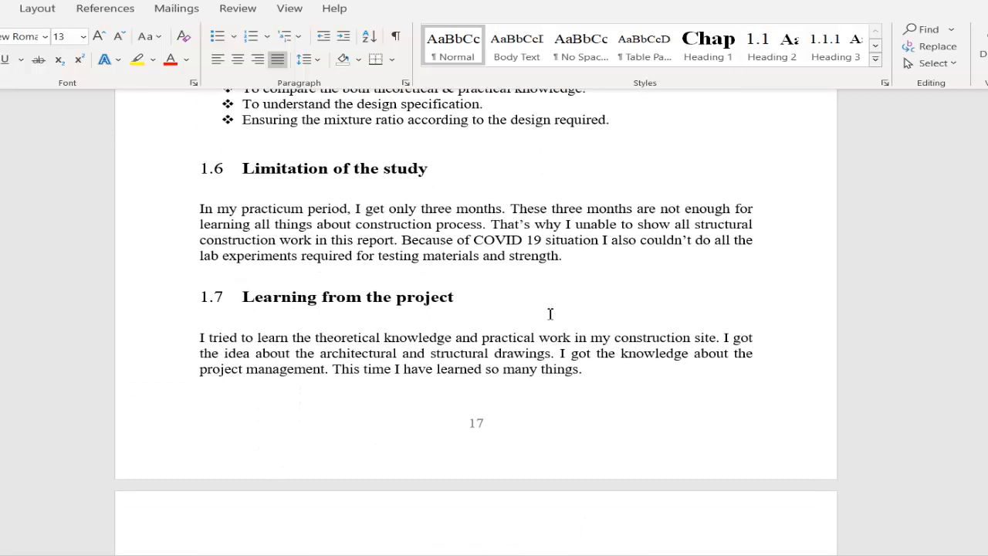
scroll(550, 313, up, 5)
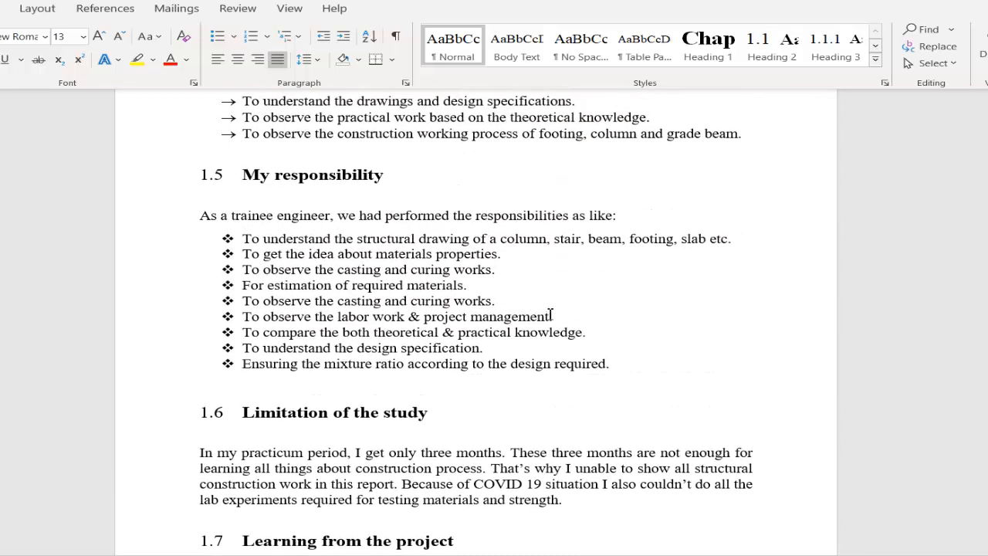
scroll(550, 313, down, 6)
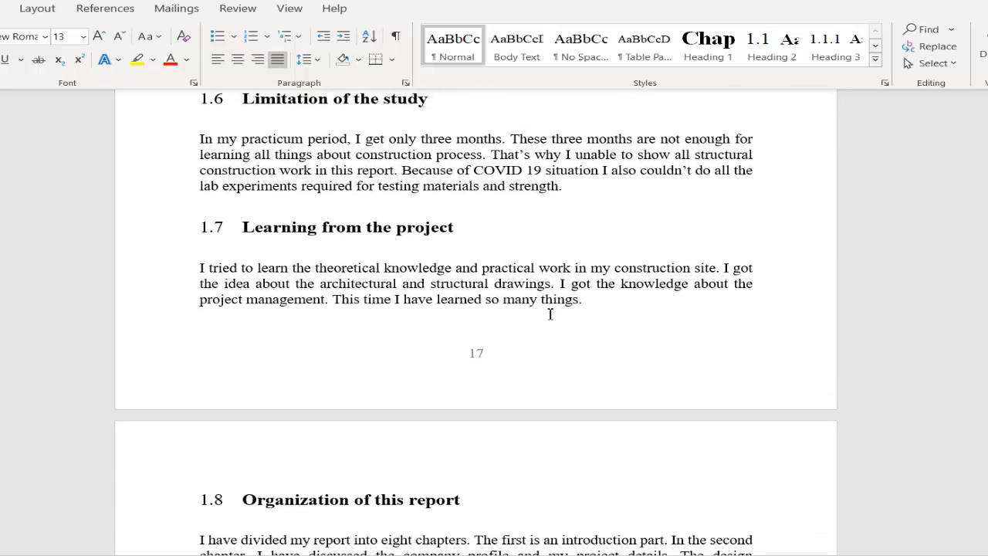
scroll(550, 313, down, 2)
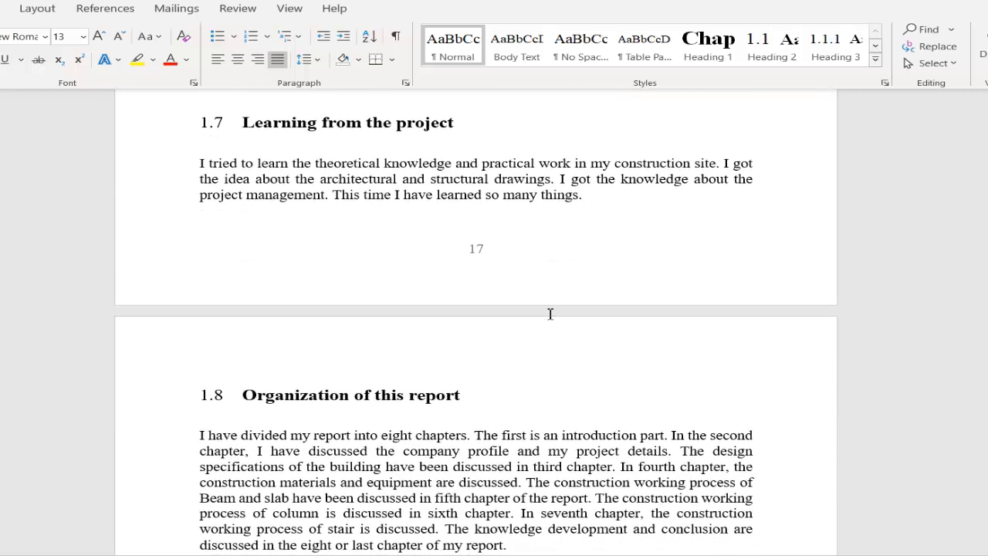
scroll(551, 313, down, 2)
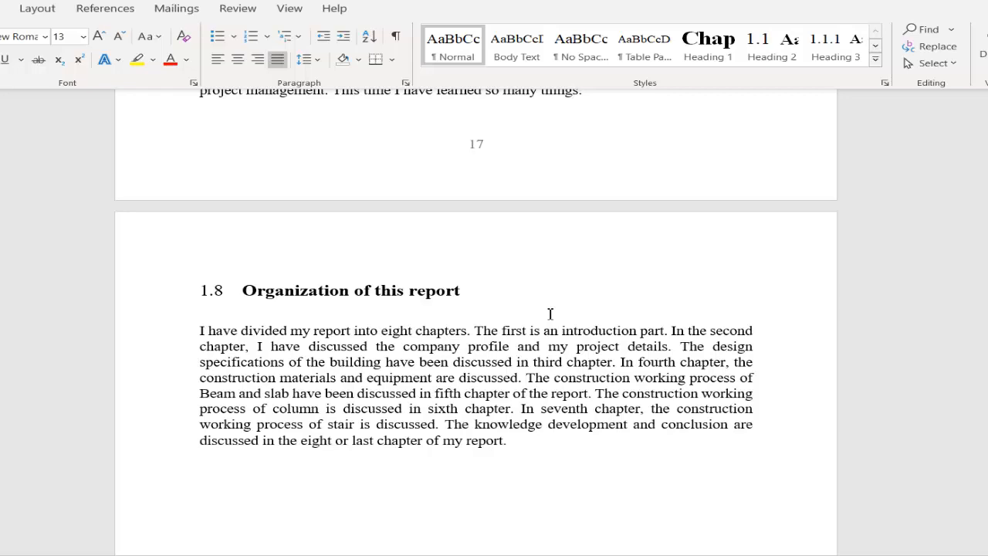
scroll(551, 313, down, 3)
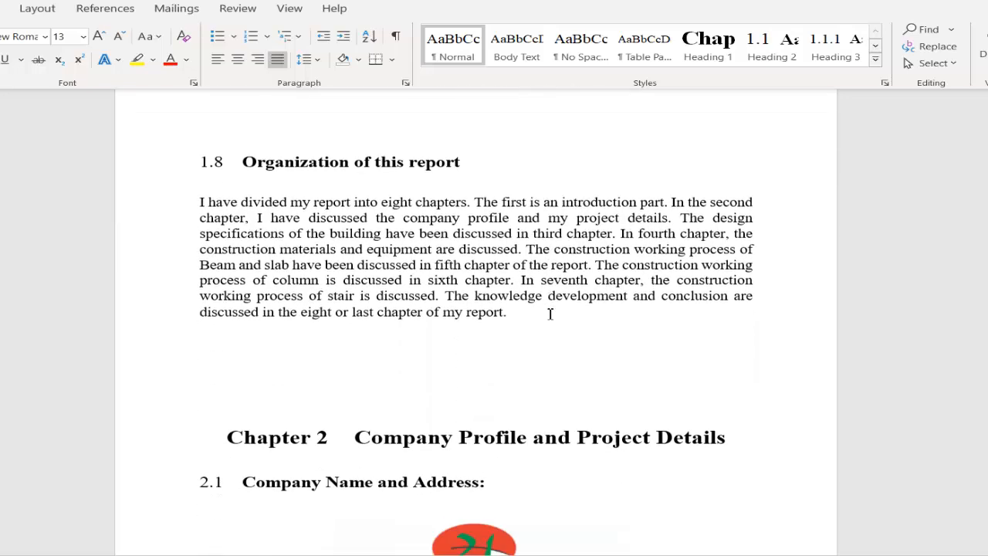
scroll(551, 313, up, 3)
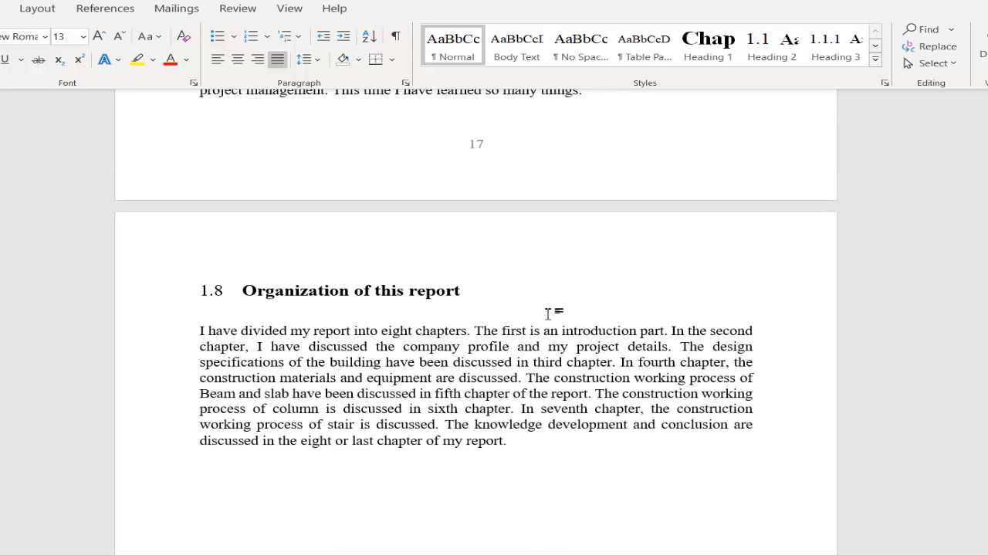
scroll(550, 314, down, 3)
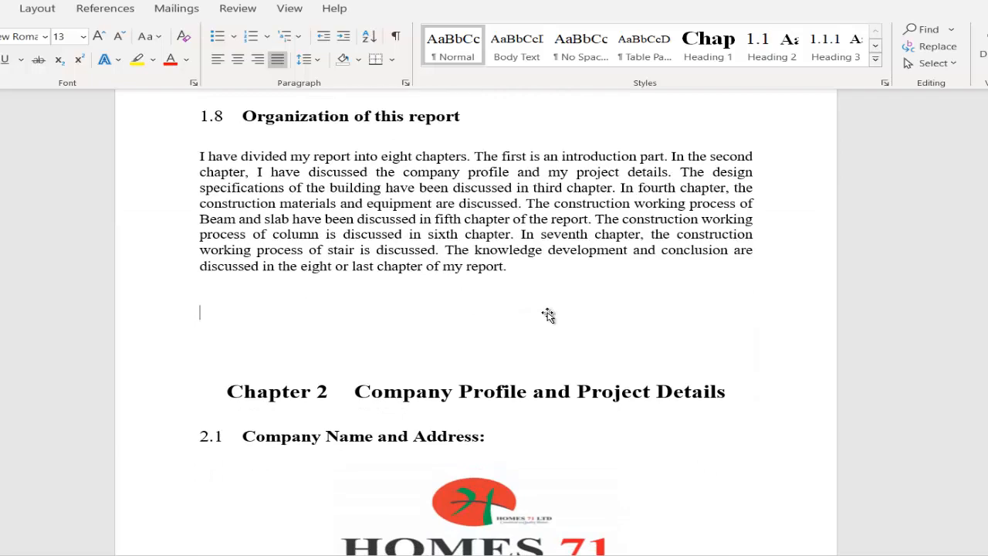
scroll(548, 314, up, 15)
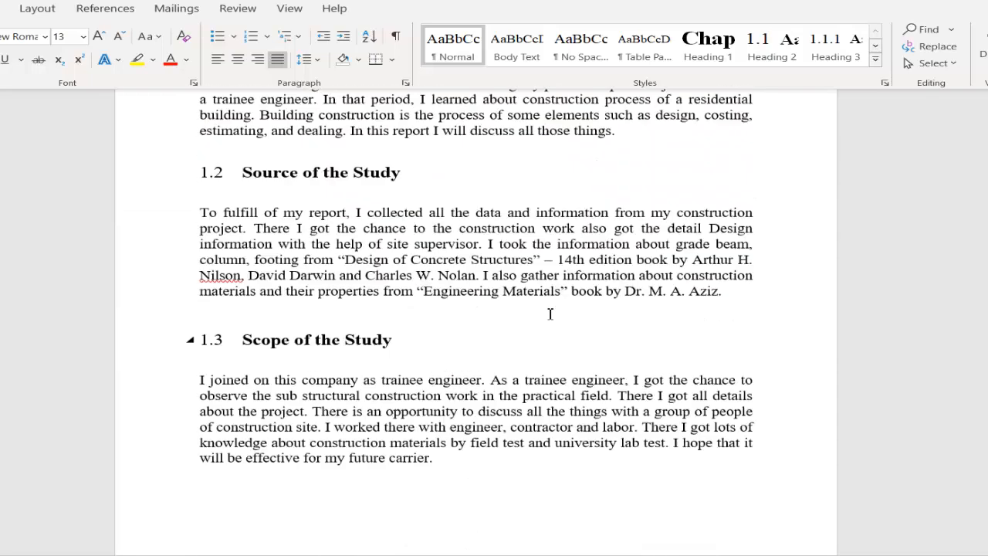
scroll(551, 313, up, 7)
scroll(550, 313, down, 3)
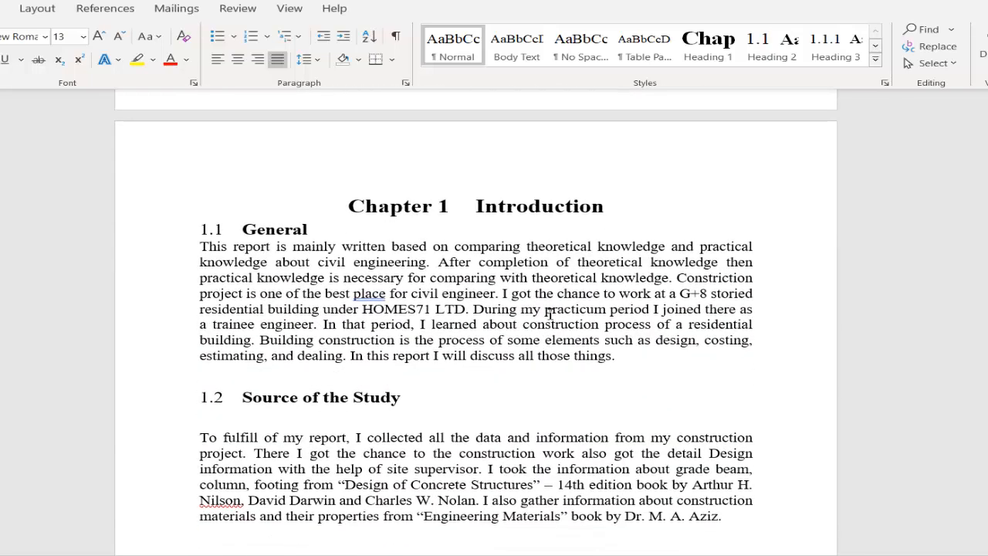
Delete the body paragraphs under General, Source of the Study and Scope of the Study, keeping the three headings
mouse_move(200, 246)
mouse_down()
mouse_move(369, 324)
mouse_move(572, 356)
mouse_move(618, 375)
mouse_move(611, 356)
mouse_up()
key(Delete)
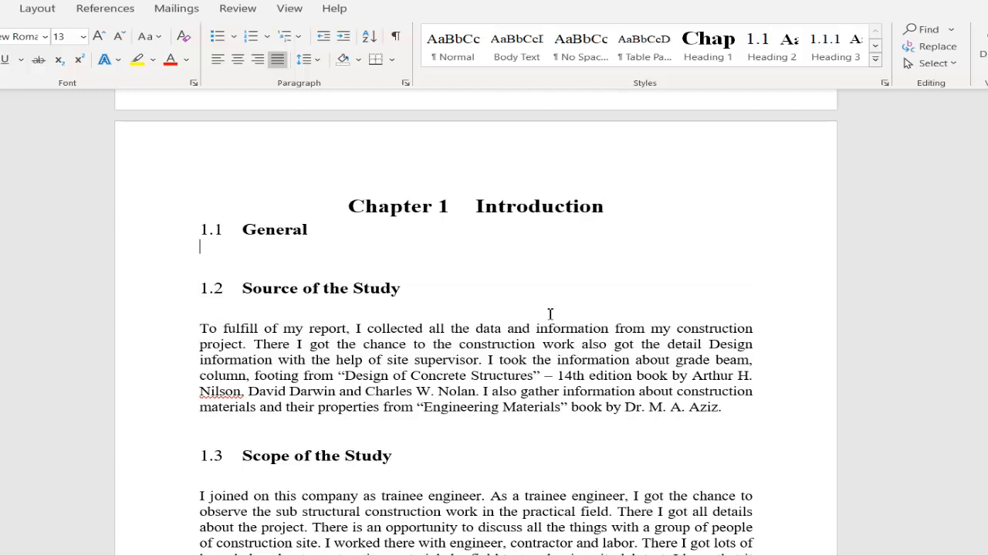
drag(200, 328, 729, 406)
key(Delete)
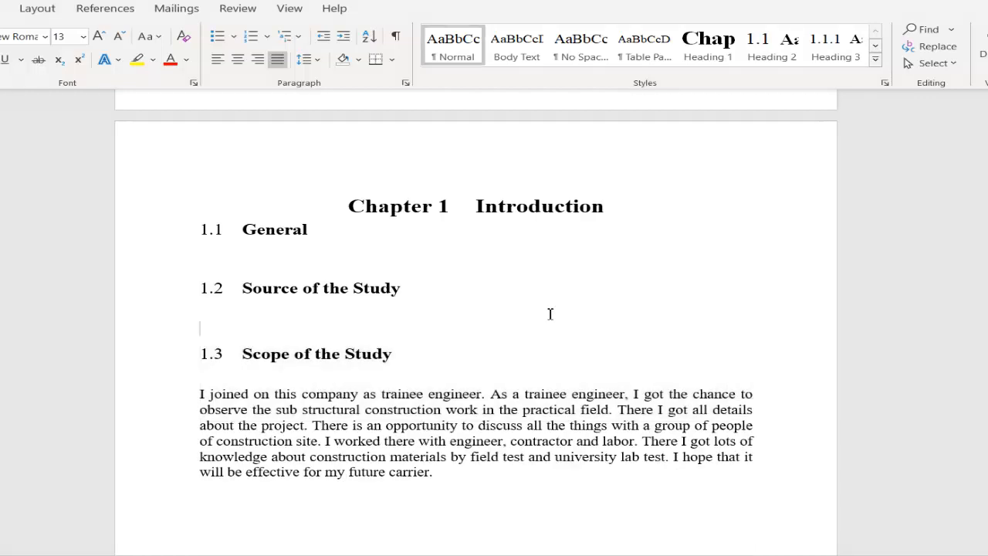
key(ctrl+shift+Down)
key(ctrl+shift+Down)
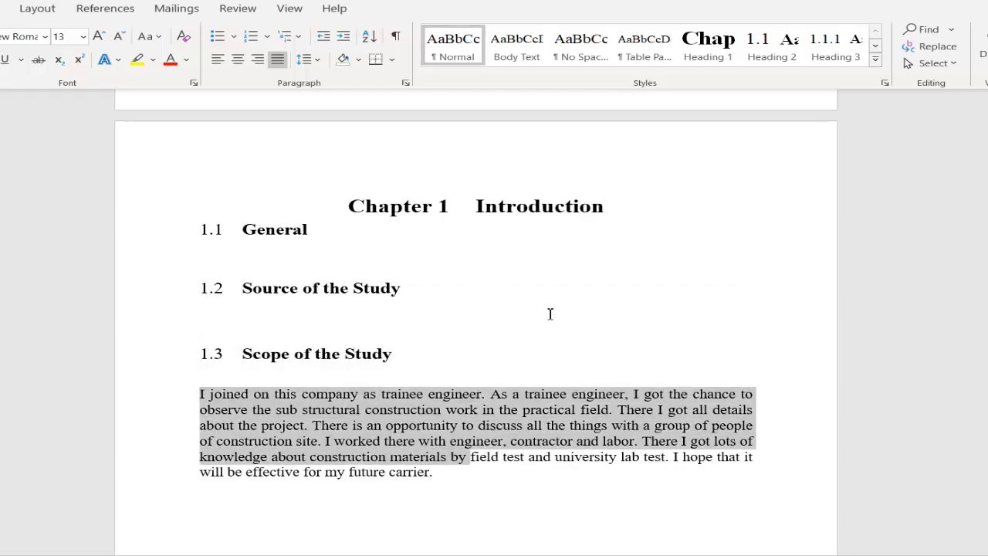
key(Delete)
Delete the introductory line and the three arrow bullets under 1.4 Objectives of the Study
scroll(550, 315, down, 2)
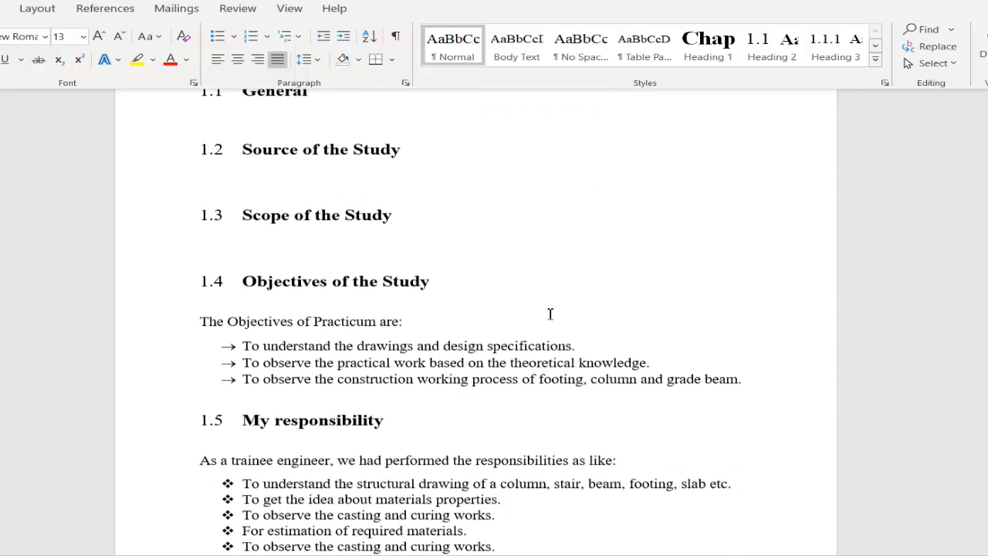
key(Down)
key(Down)
key(shift+Down)
key(shift+Down)
key(shift+Down)
key(shift+Down)
key(shift+Down)
key(Delete)
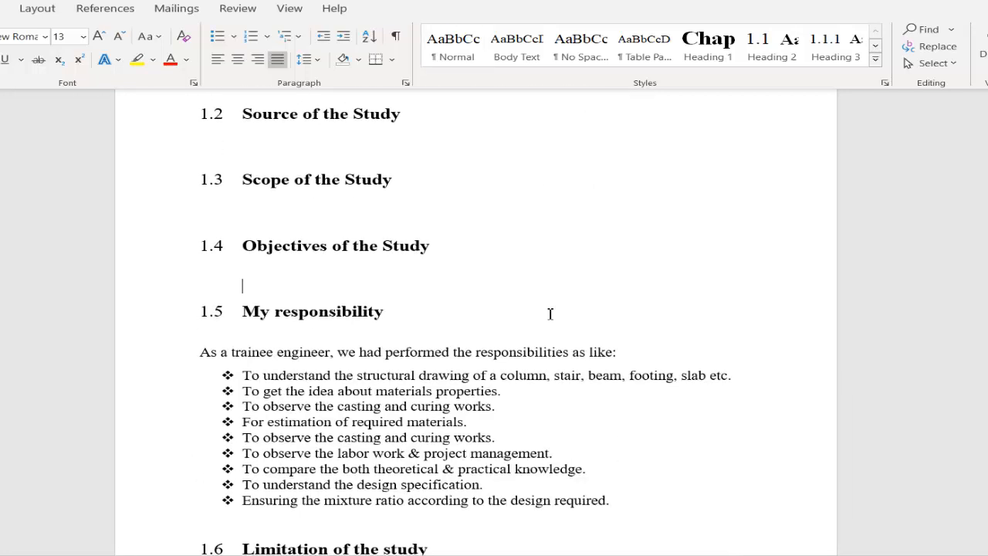
Delete the introductory line, the whole bulleted list and the spare blank line under 1.5 My responsibility
key(Down)
key(Down)
key(shift+Down)
key(shift+Down)
key(shift+Down)
key(shift+Down)
key(shift+Down)
key(shift+Down)
key(shift+Down)
key(shift+Down)
key(shift+Down)
key(shift+Down)
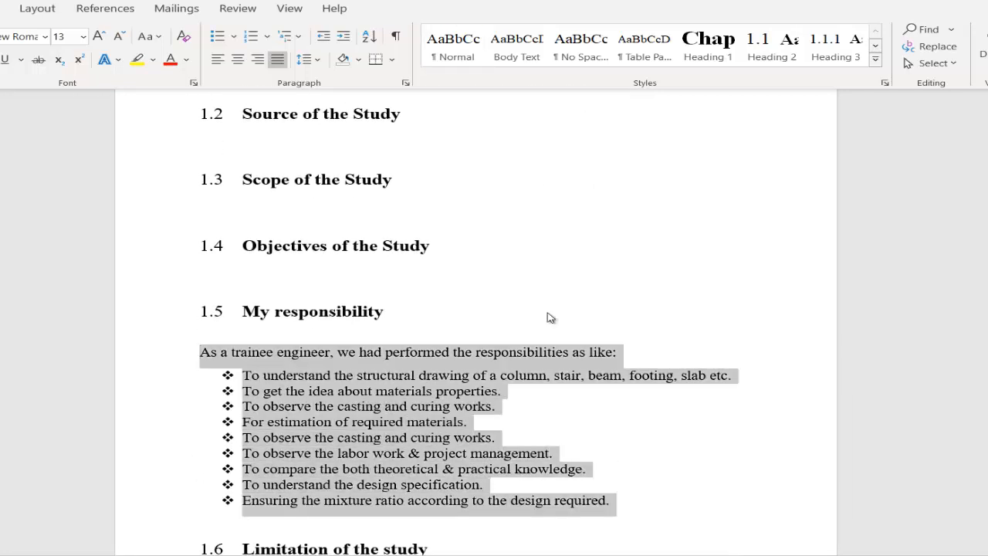
key(Delete)
key(Delete)
Delete the paragraph and the spare blank line under 1.6 Limitation of the study
scroll(550, 313, down, 2)
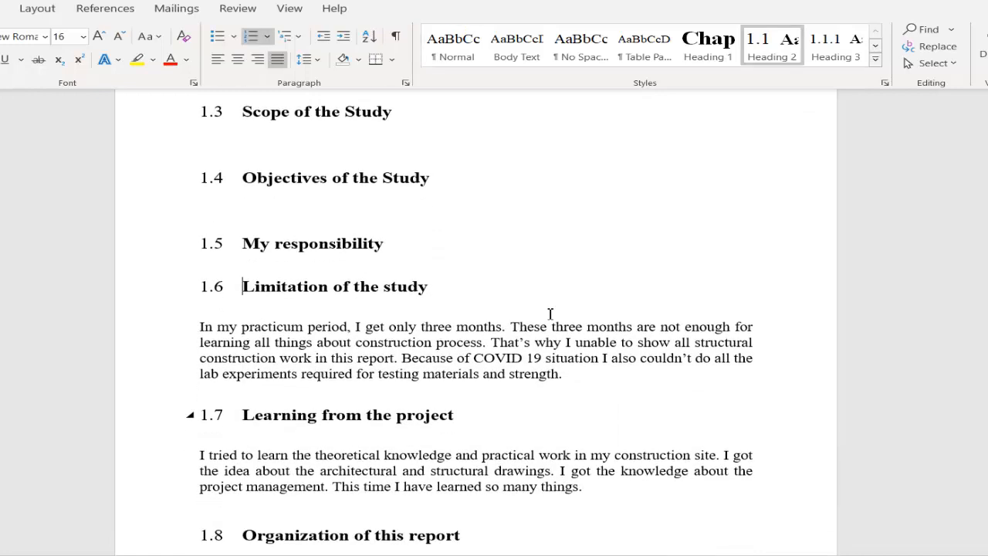
key(Down)
key(shift+Down)
key(shift+Down)
key(shift+Down)
key(shift+Down)
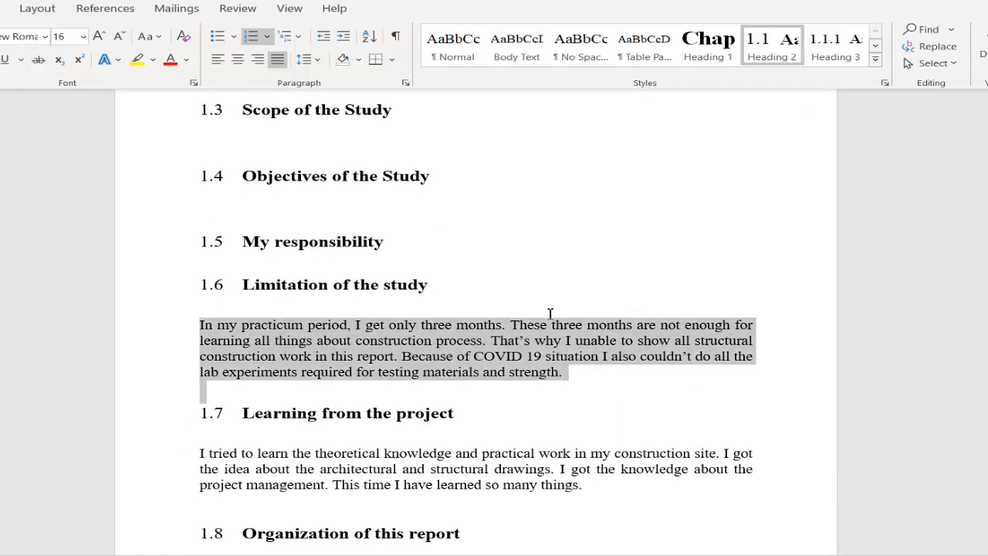
scroll(550, 313, down, 1)
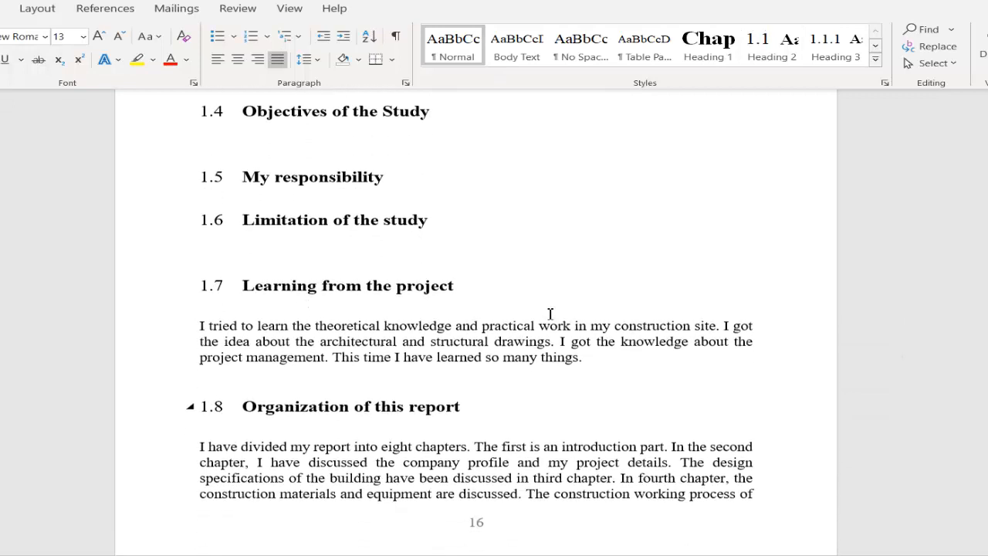
key(Delete)
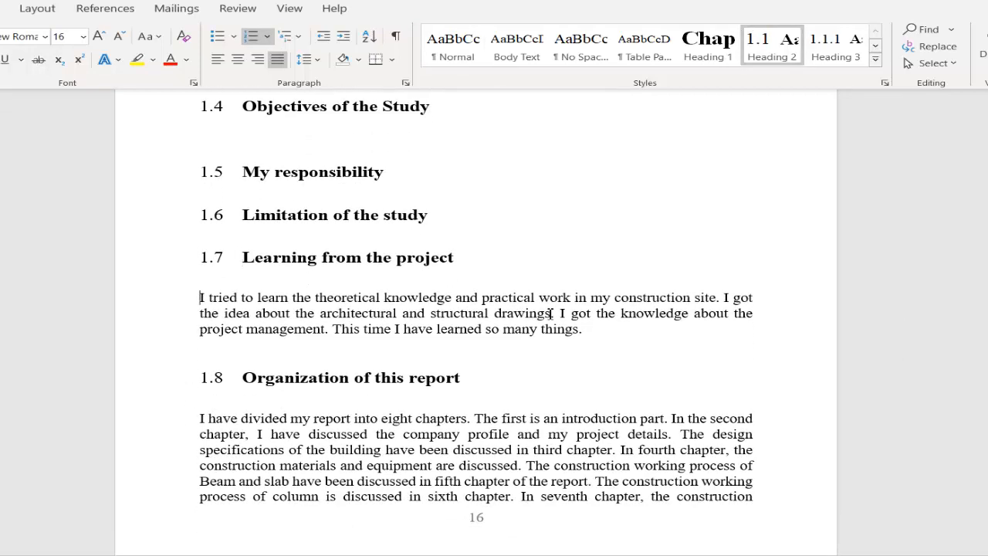
Delete the body paragraphs under 1.7 Learning from the project and 1.8 Organization of this report, keeping both headings
triple_click(551, 314)
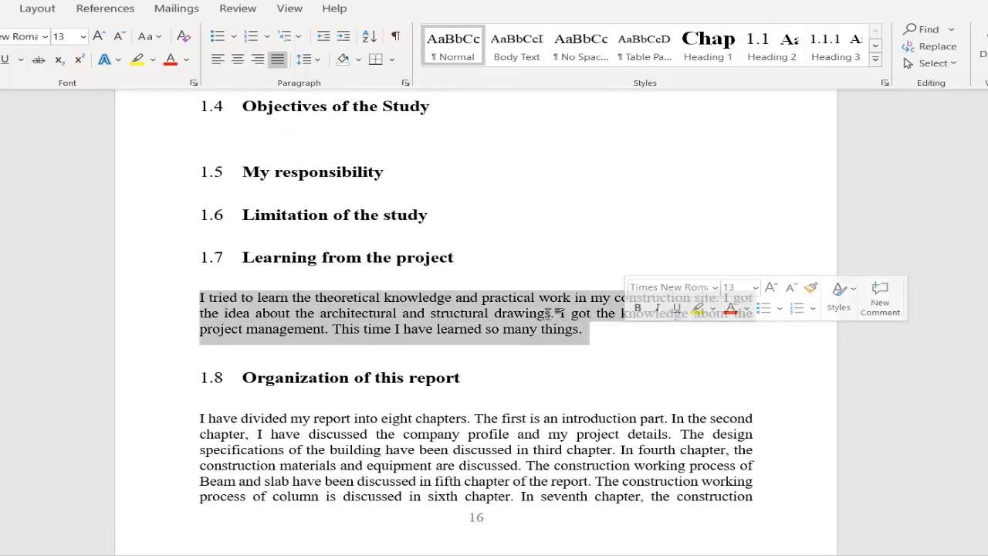
key(Delete)
key(Delete)
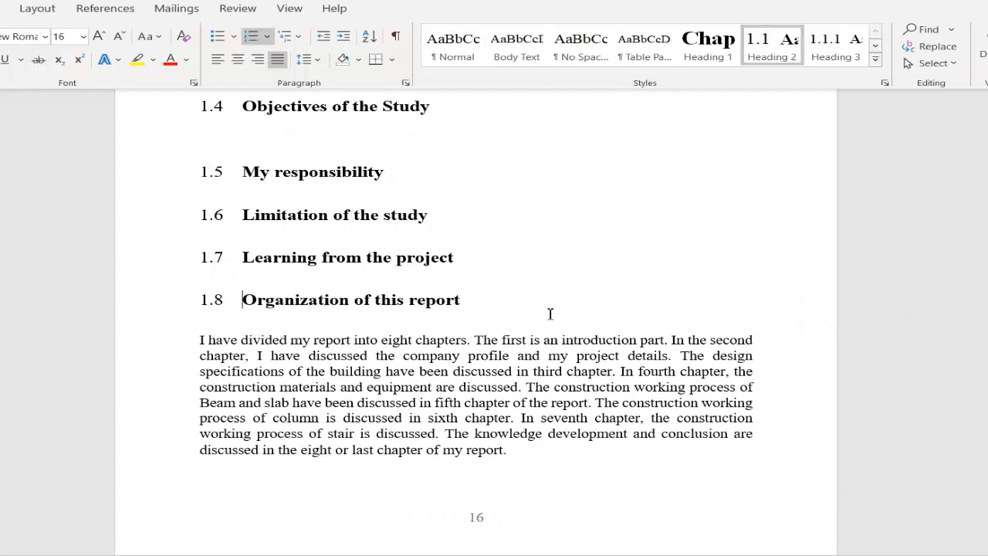
triple_click(550, 314)
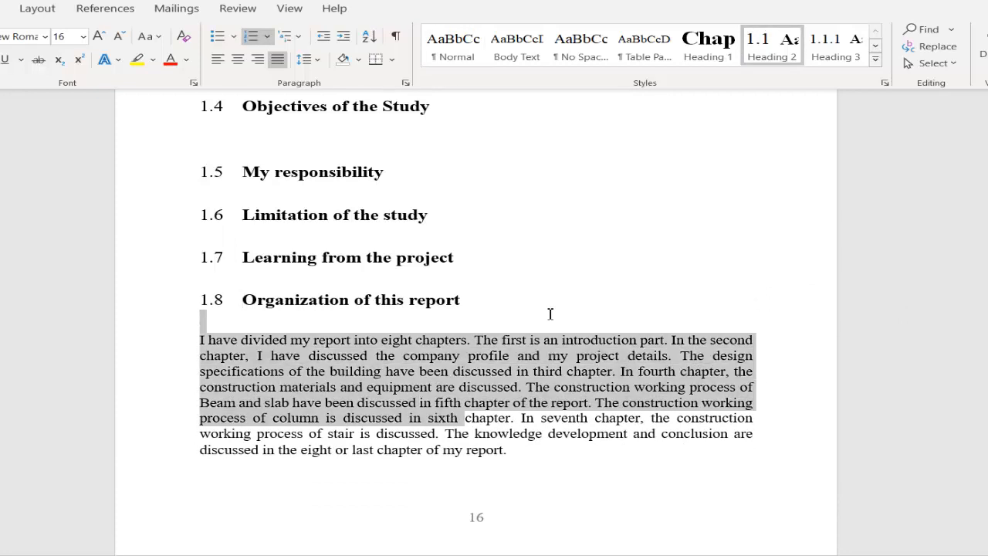
key(Delete)
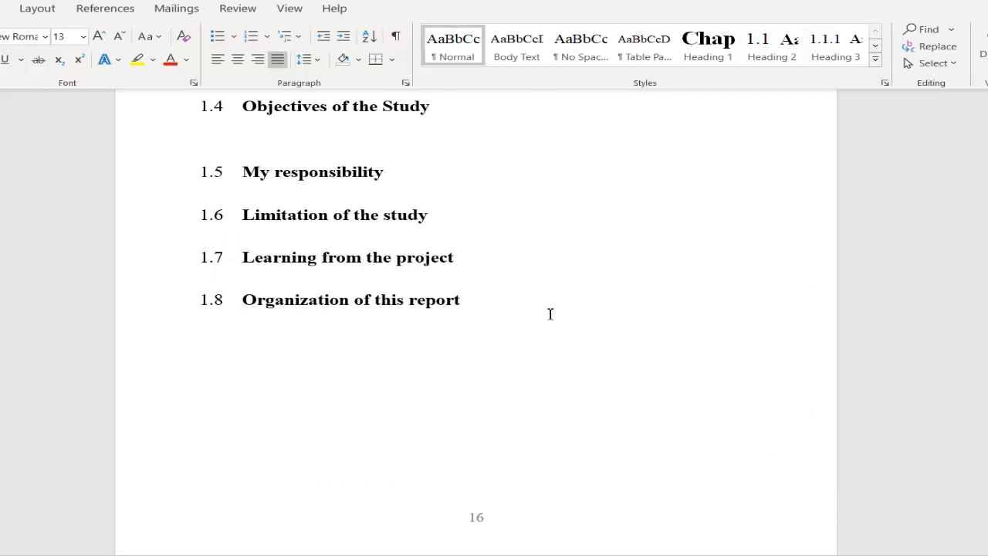
Remove the spare blank lines under 1.4 Objectives of the Study and 1.3 Scope of the Study
scroll(550, 314, up, 2)
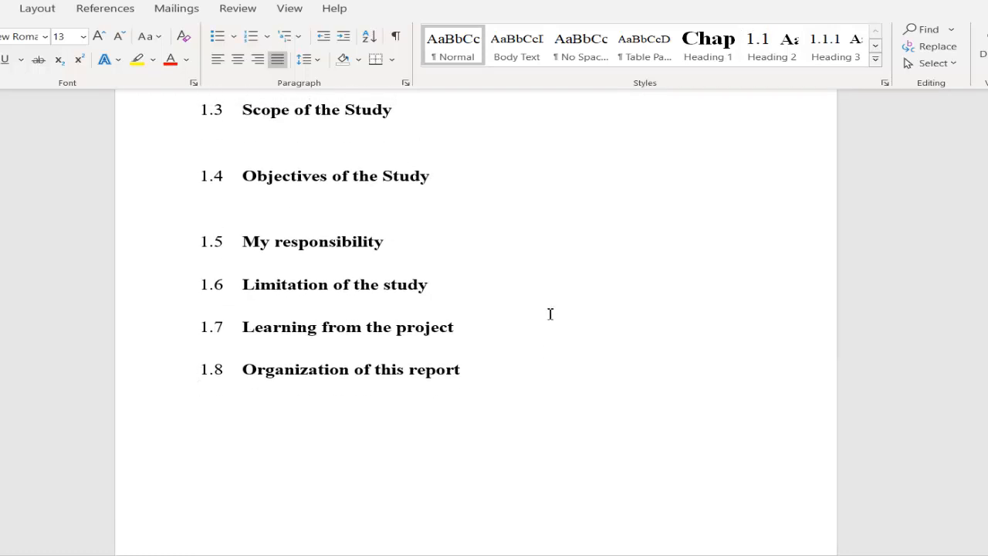
scroll(550, 313, up, 1)
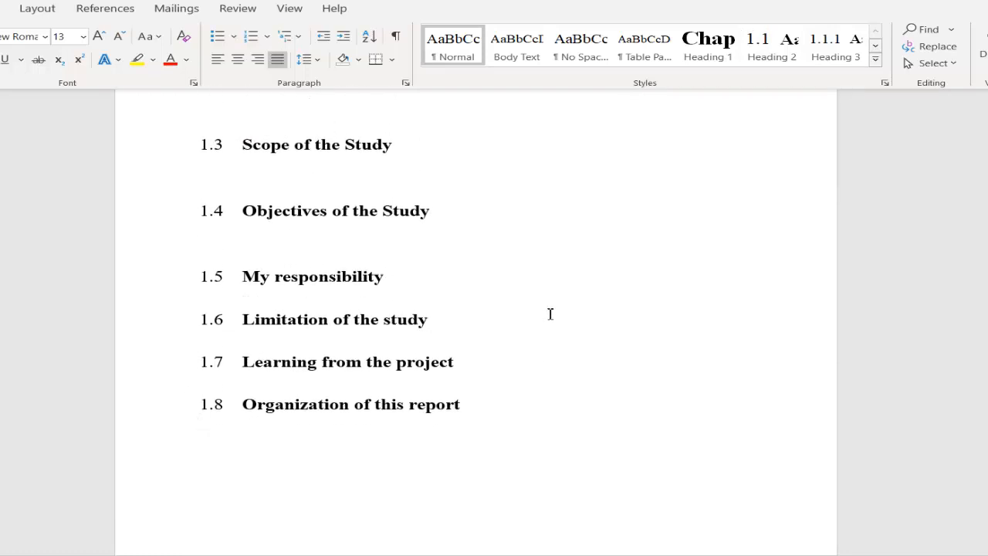
key(Delete)
key(BackSpace)
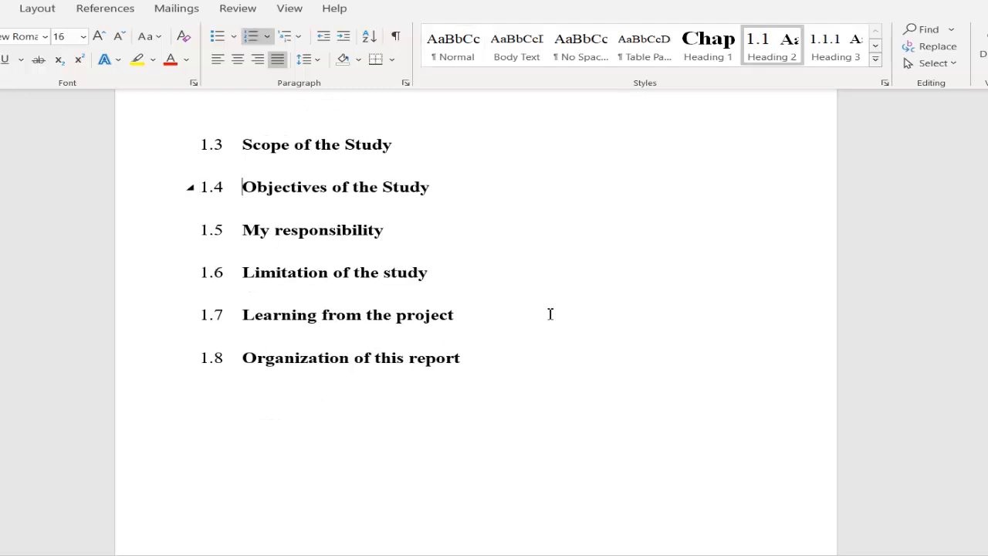
Remove the spare blank lines under 1.2 Source of the Study and 1.1 General
scroll(550, 313, up, 2)
key(Up)
key(Up)
key(Up)
key(BackSpace)
scroll(550, 314, up, 1)
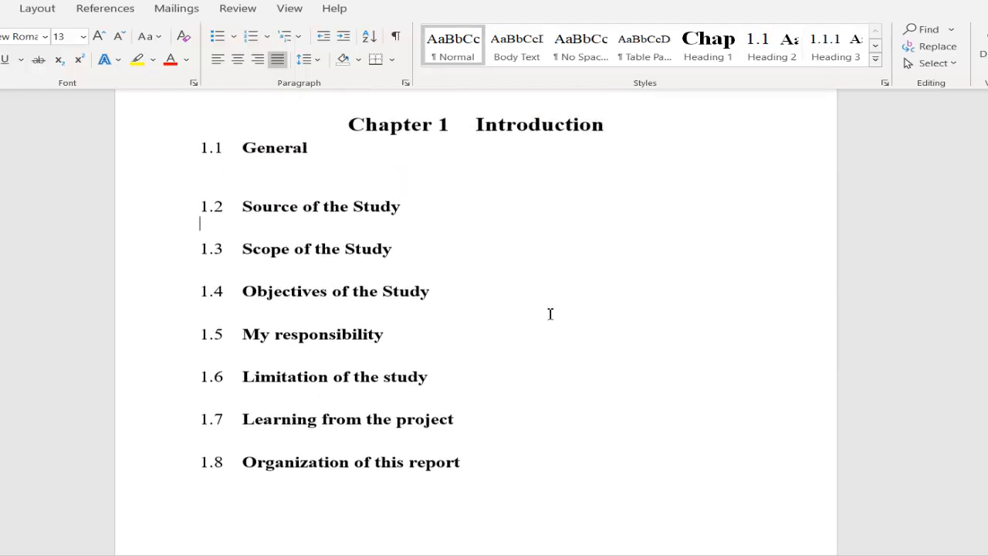
key(Up)
key(Up)
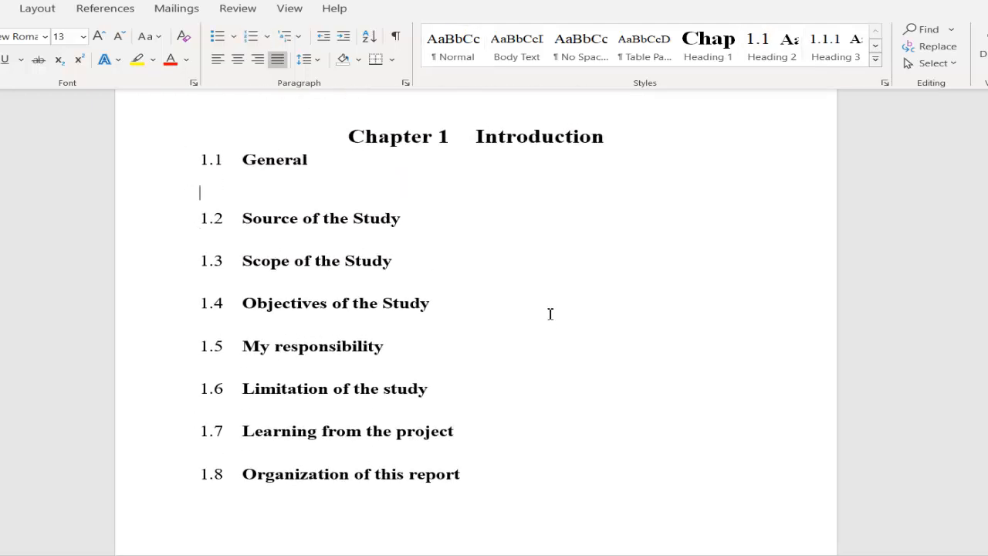
key(BackSpace)
key(Down)
key(Down)
key(Down)
key(Down)
key(Down)
key(End)
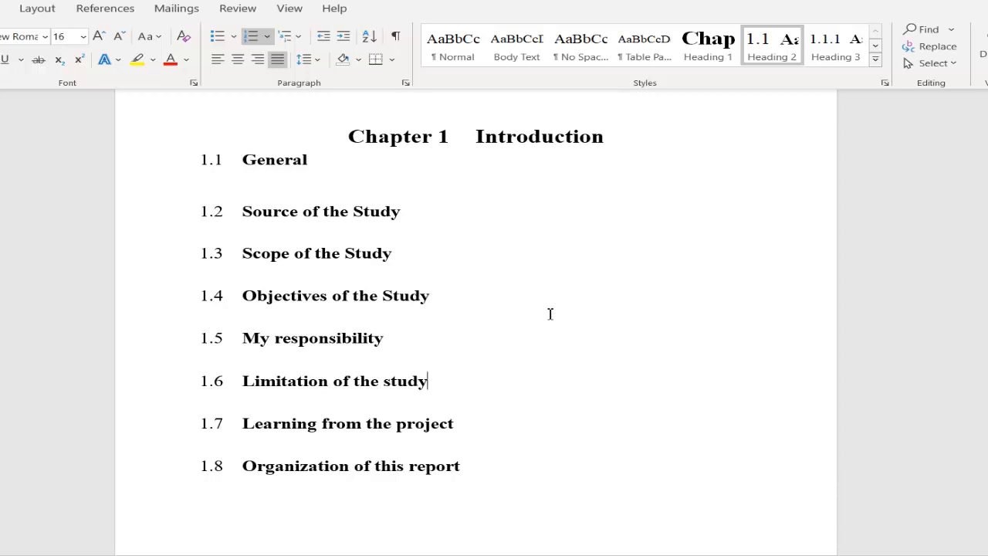
Go back to the inner title page and place the cursor before "Report on", ready for page layout changes
scroll(550, 313, up, 20)
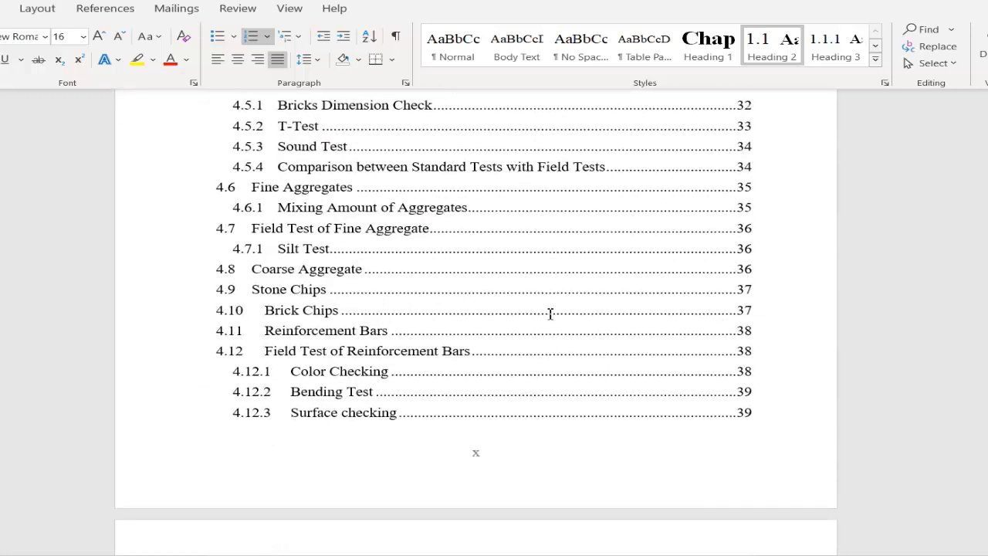
scroll(550, 314, up, 15)
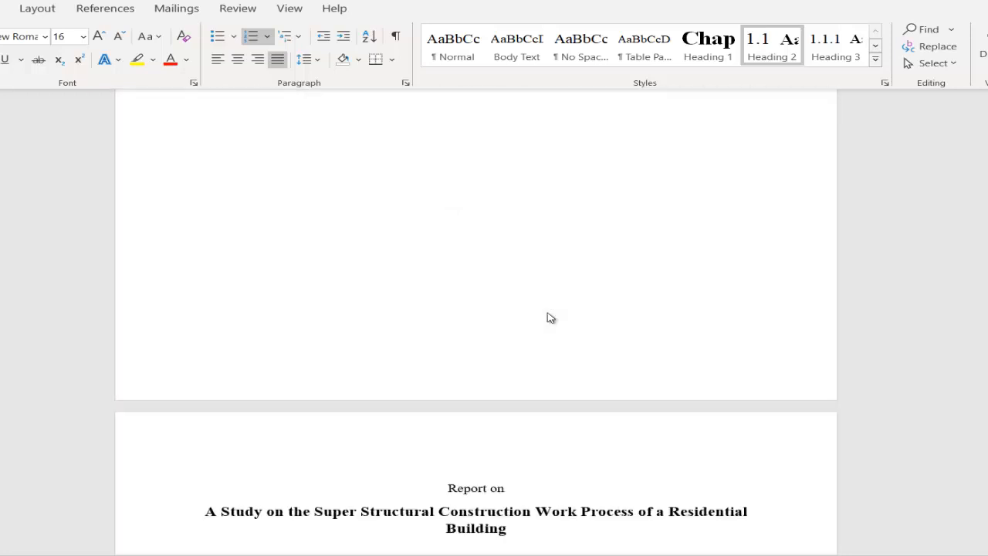
scroll(551, 314, down, 9)
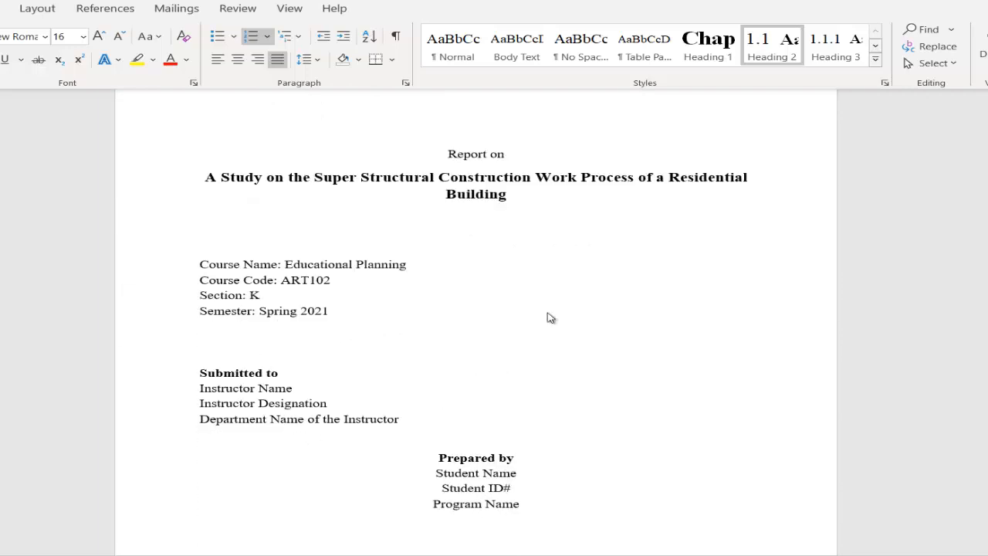
click(550, 314)
key(Up)
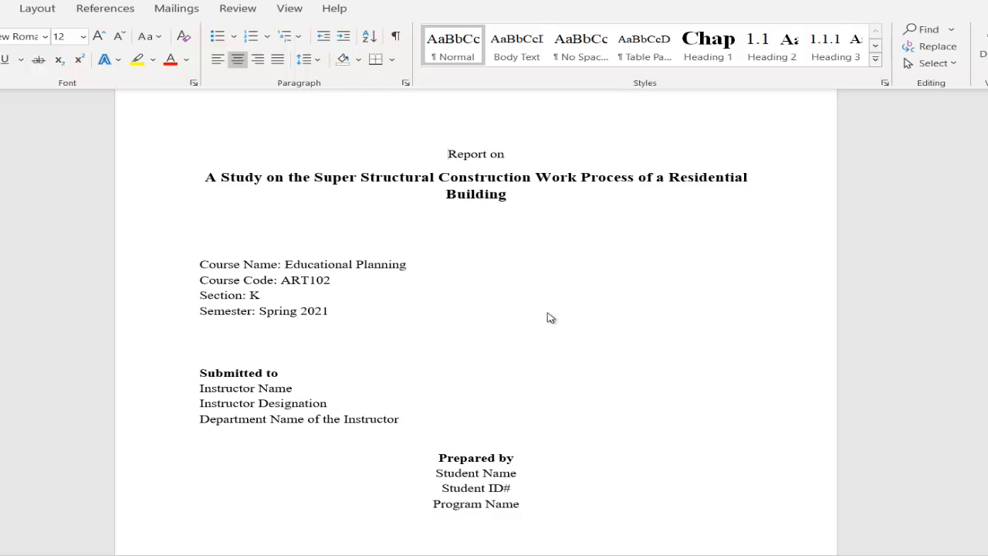
key(alt+p)
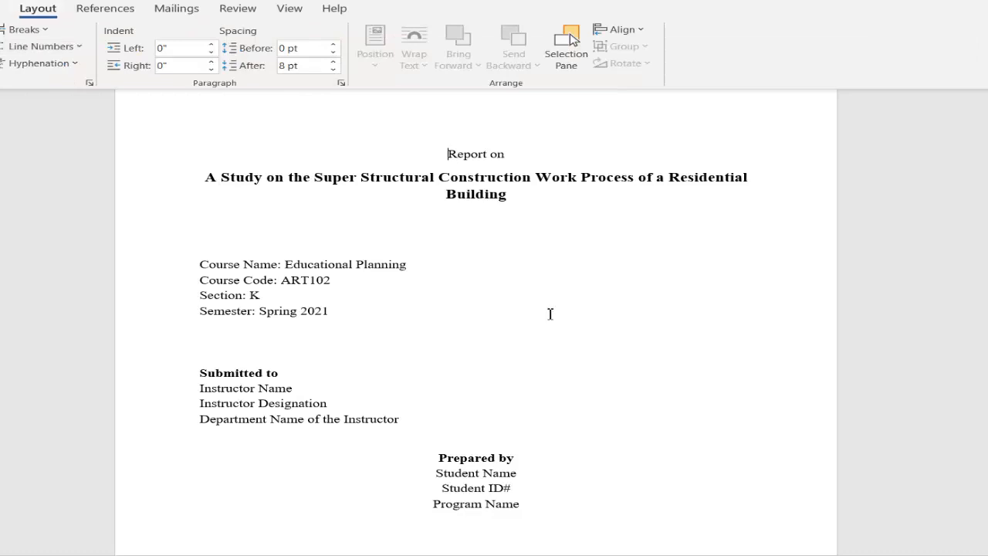
scroll(550, 314, up, 1)
scroll(550, 314, down, 1)
scroll(550, 314, down, 1)
scroll(551, 315, up, 2)
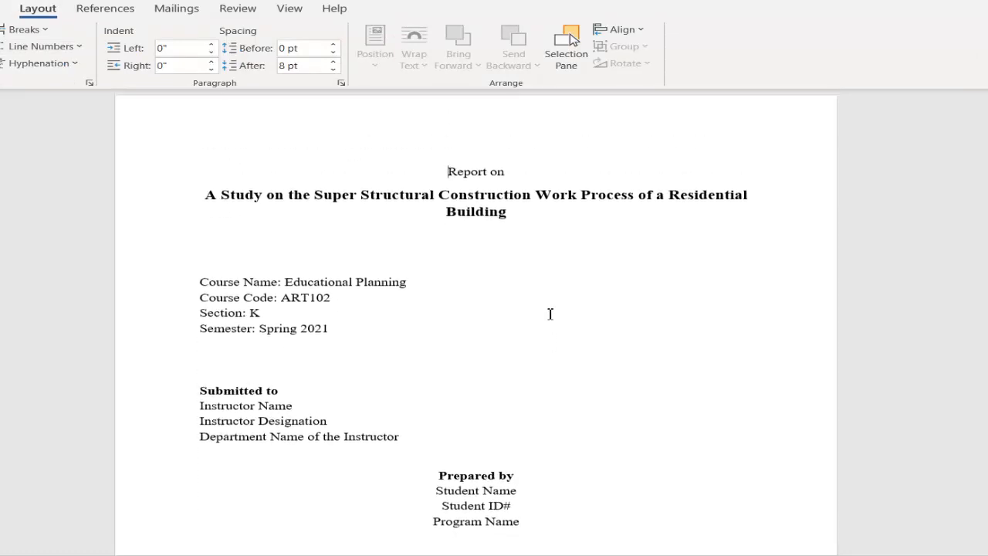
scroll(551, 314, down, 1)
scroll(550, 314, up, 1)
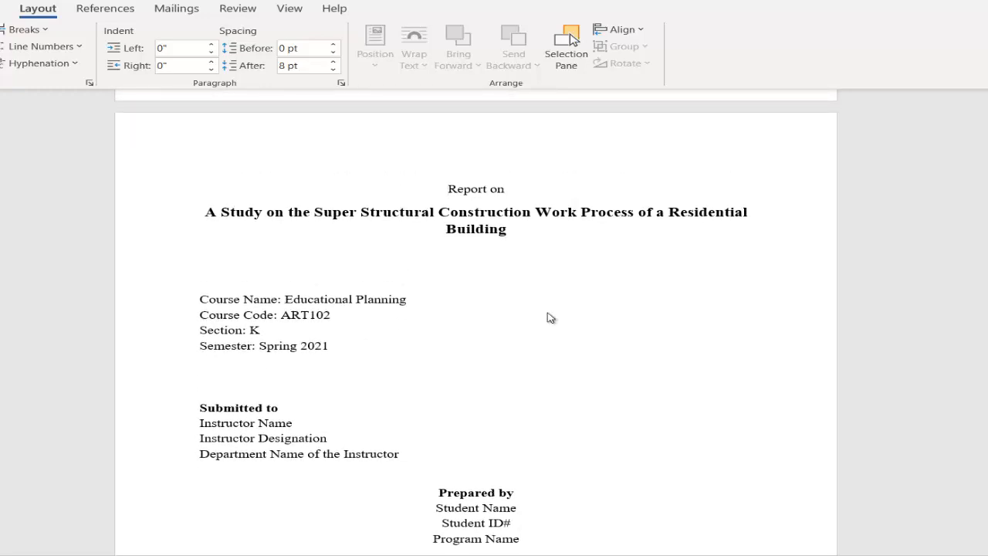
Open the custom margin settings for the title page's section and move the dialog clear of the page heading
key(alt+p)
key(m)
key(Down)
key(Down)
key(Down)
key(Down)
key(Down)
key(Down)
key(Down)
key(Down)
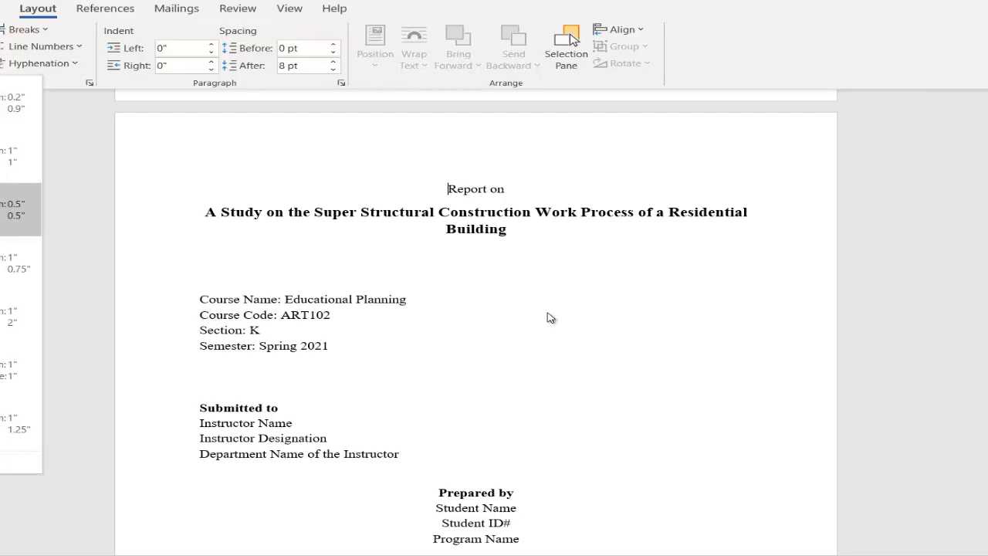
key(Escape)
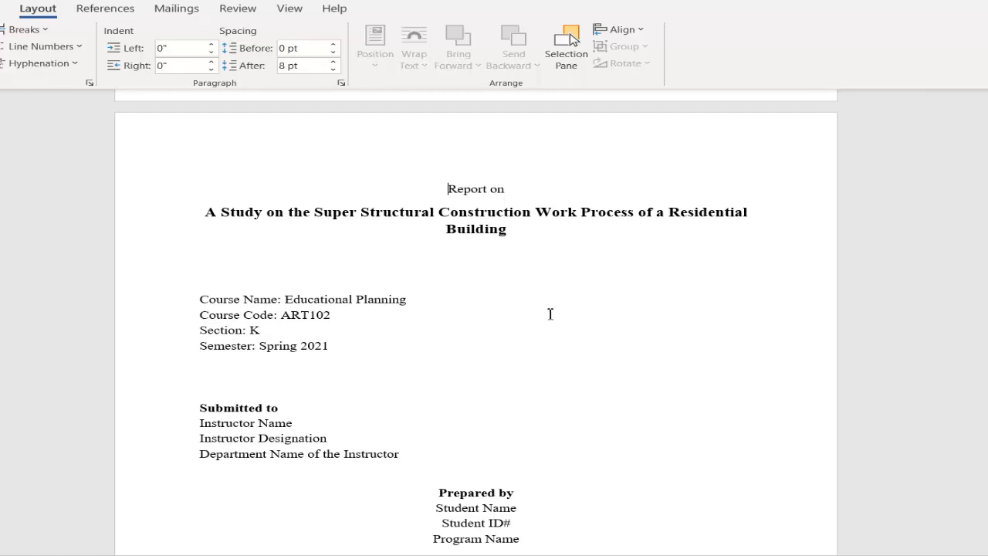
key(Return)
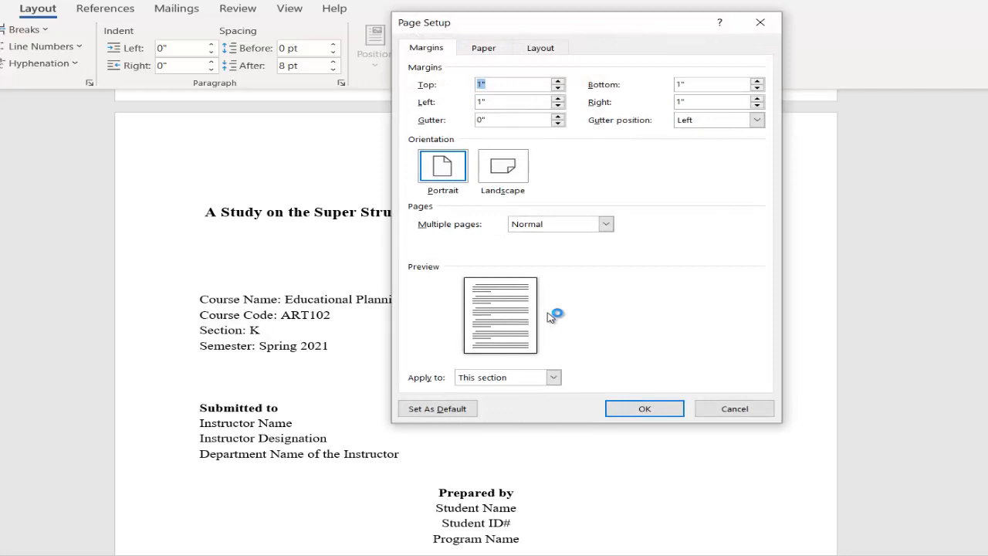
drag(547, 24, 564, 157)
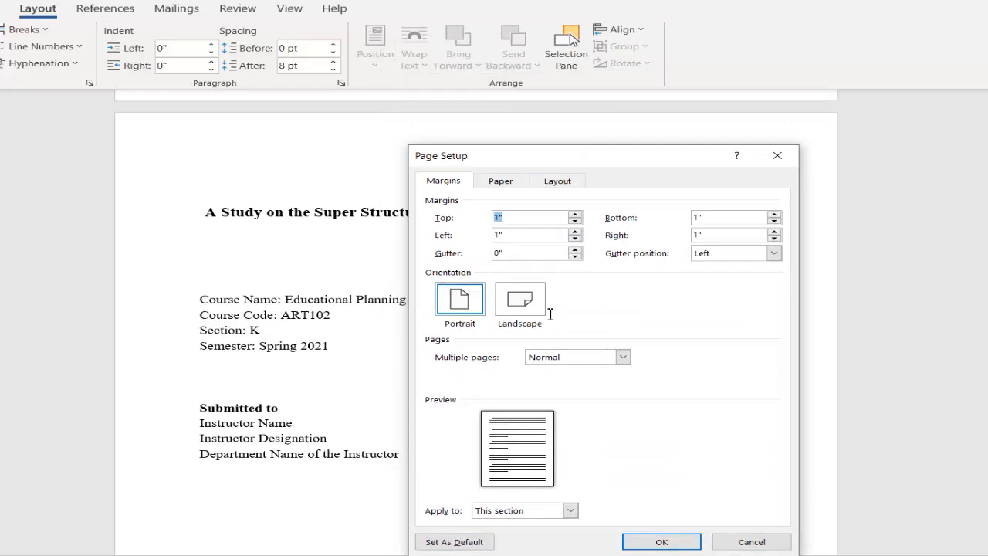
Set the top and bottom margins to 1.2" and the left margin to 1.5", and apply them to this section
text(1")
text(.2)
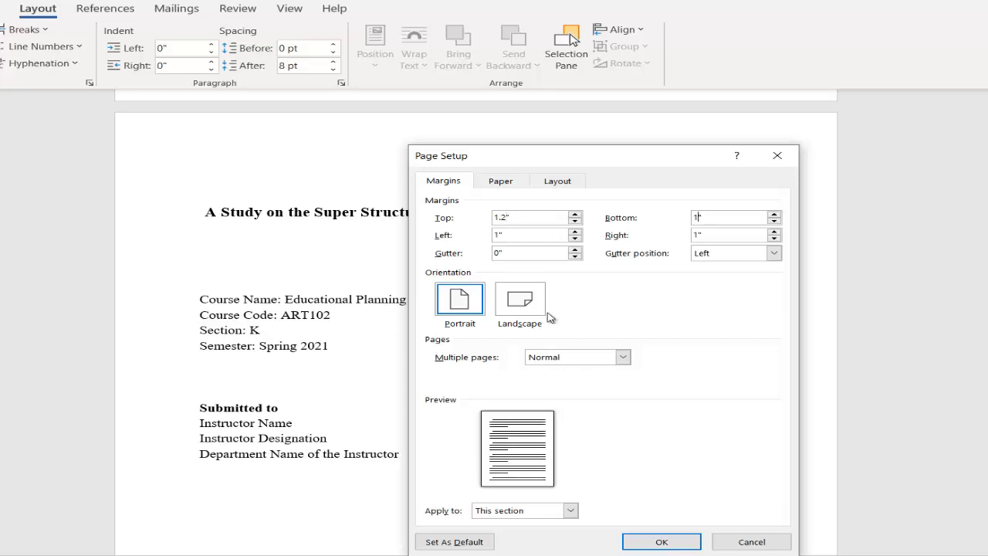
text(.2)
click(702, 235)
drag(592, 153, 838, 108)
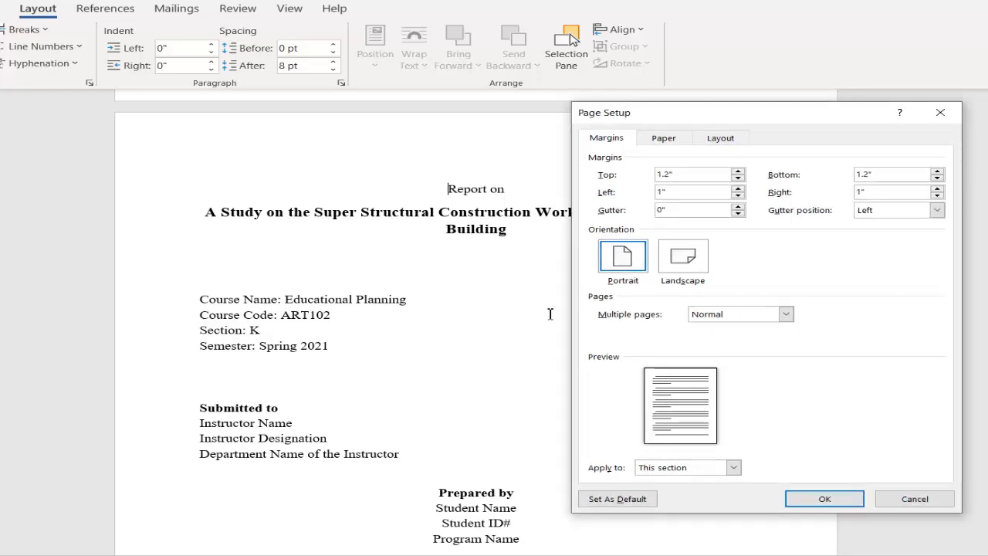
text(.5)
key(Tab)
key(Tab)
key(Tab)
key(Tab)
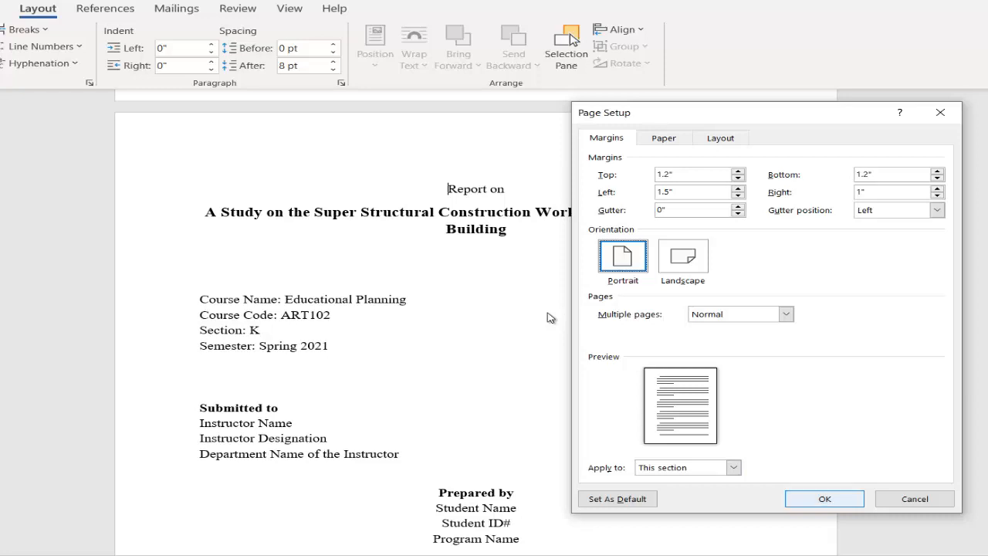
key(Return)
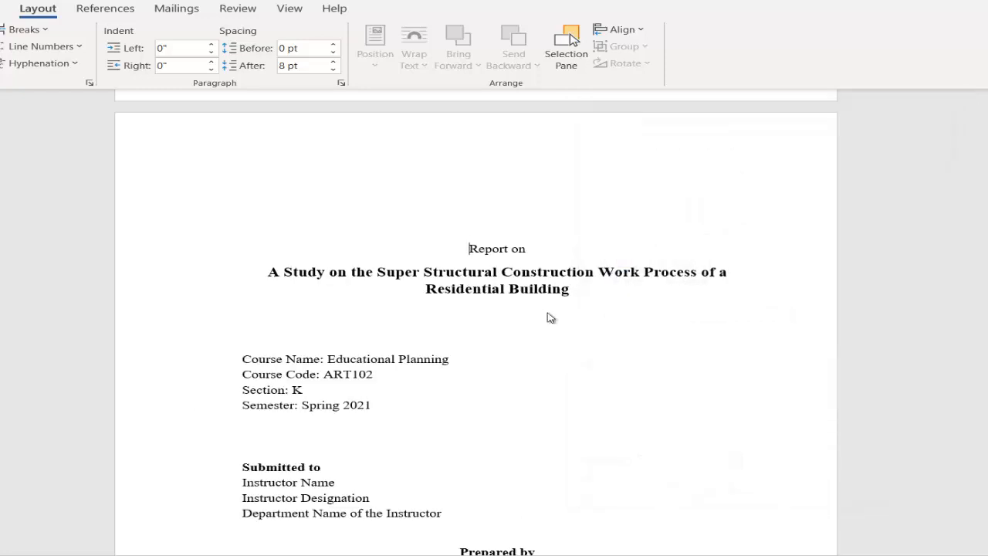
Delete the two blank lines above "Report on" on the title page
key(Up)
key(Up)
key(Delete)
key(Delete)
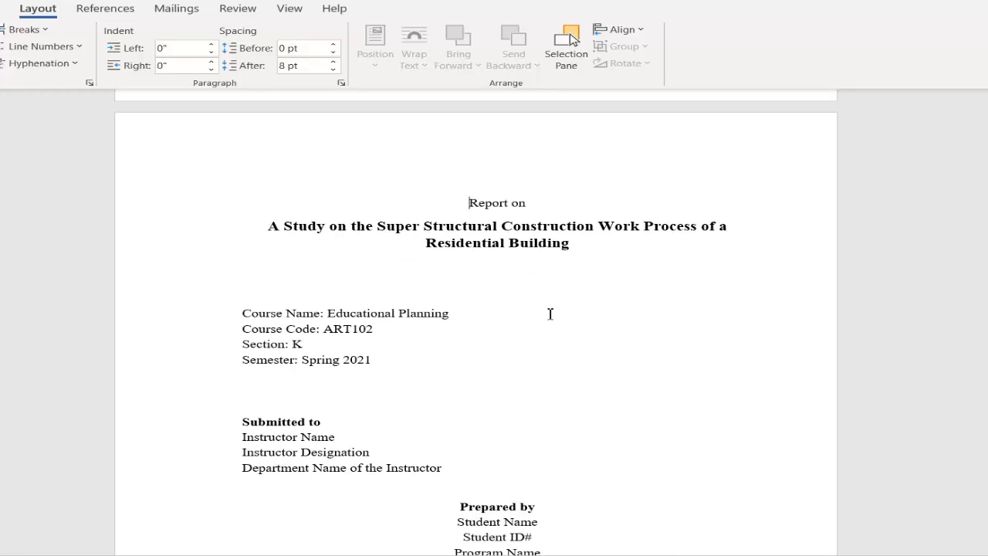
Remove a blank line above Submission Date and add one above the university name and address on the title page
key(Right)
key(Right)
key(Right)
key(Right)
scroll(550, 313, down, 6)
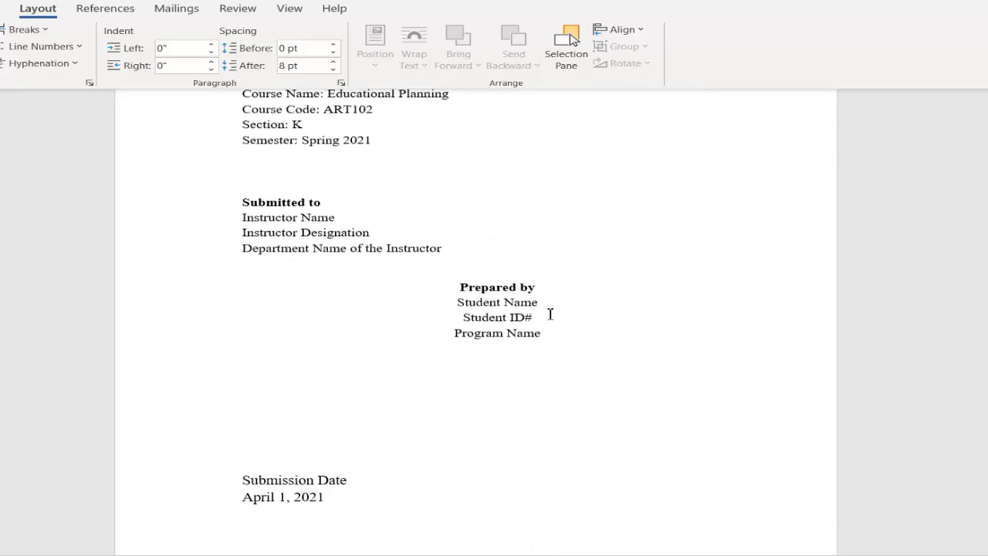
scroll(550, 313, up, 1)
click(550, 313)
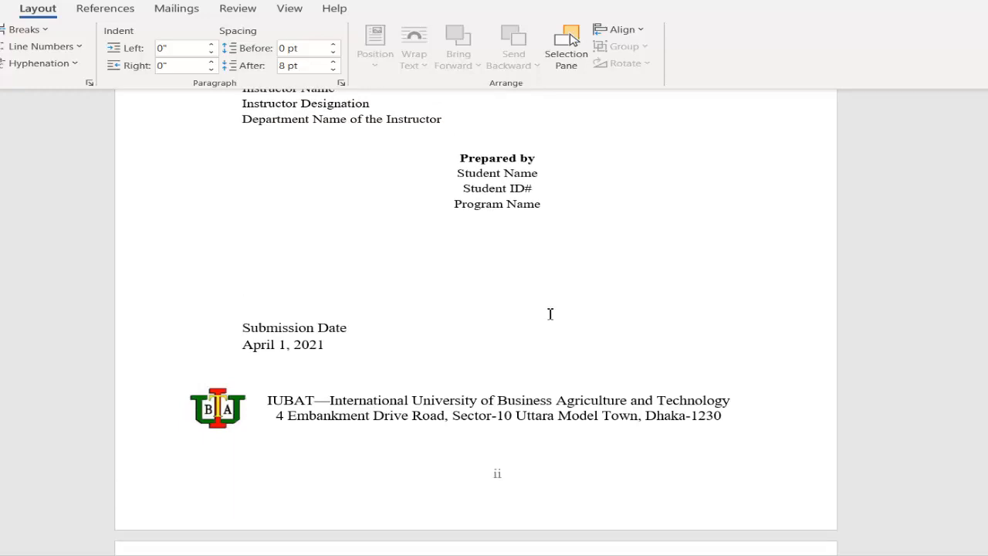
scroll(550, 314, down, 2)
click(550, 314)
scroll(549, 314, up, 4)
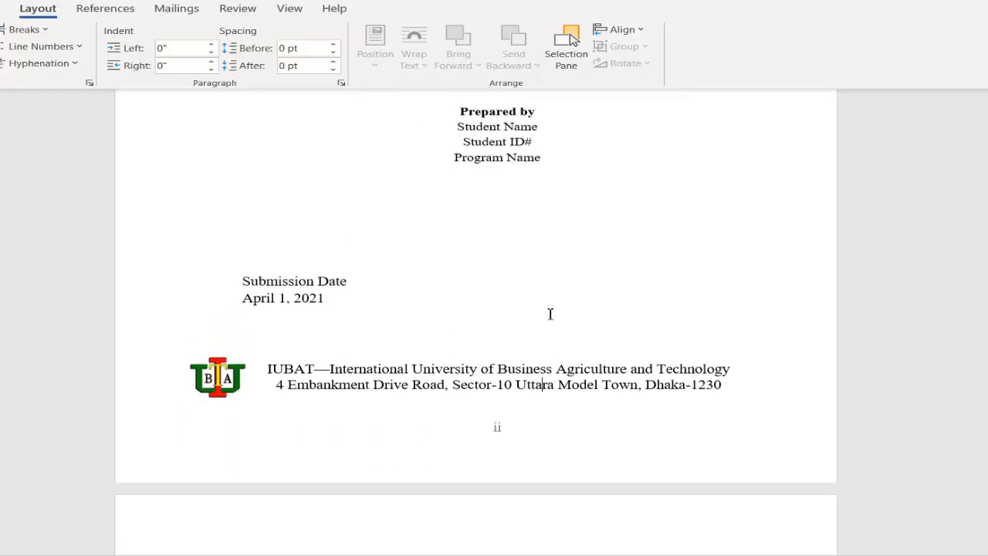
Review the title page's layout from the report title down to the university name and address
scroll(551, 314, up, 5)
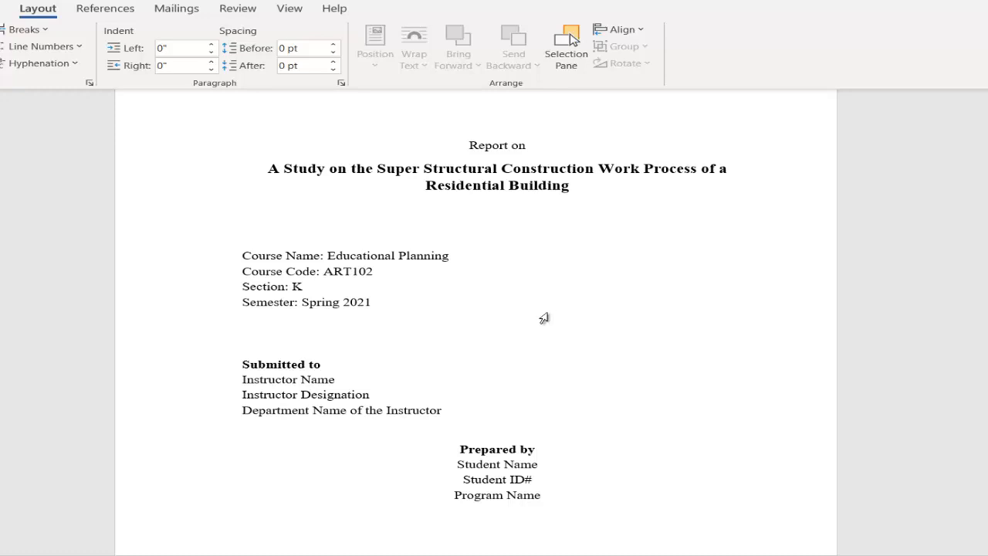
scroll(550, 315, up, 2)
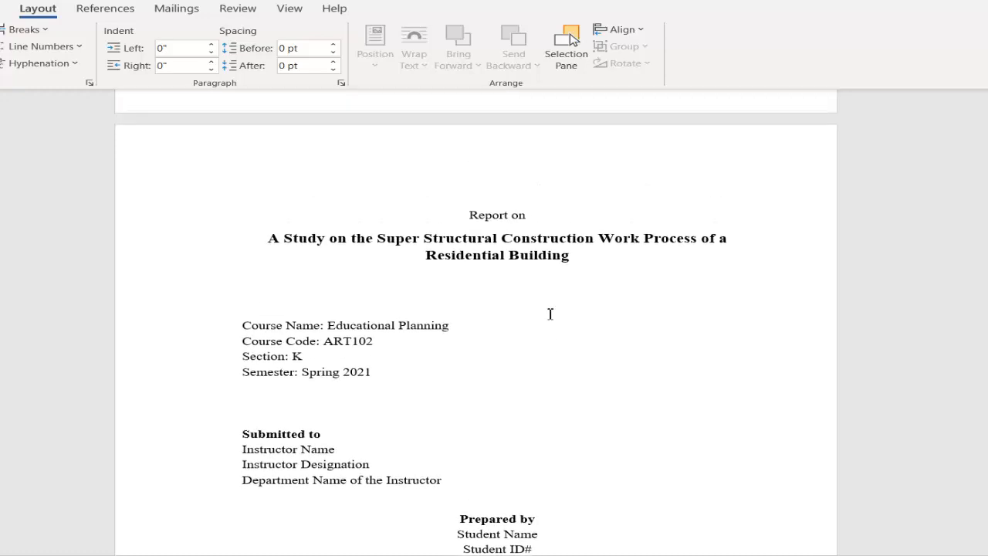
scroll(550, 315, down, 2)
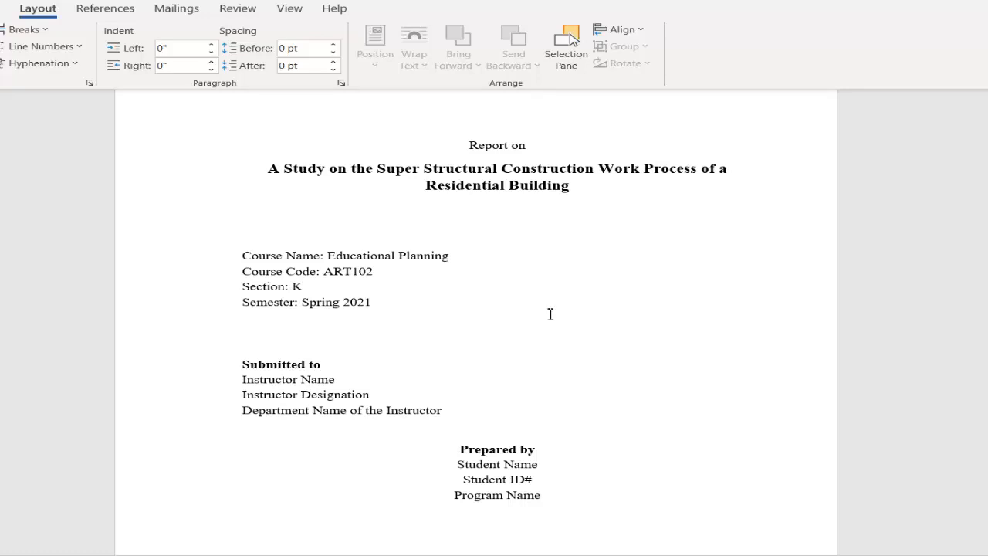
scroll(551, 313, down, 3)
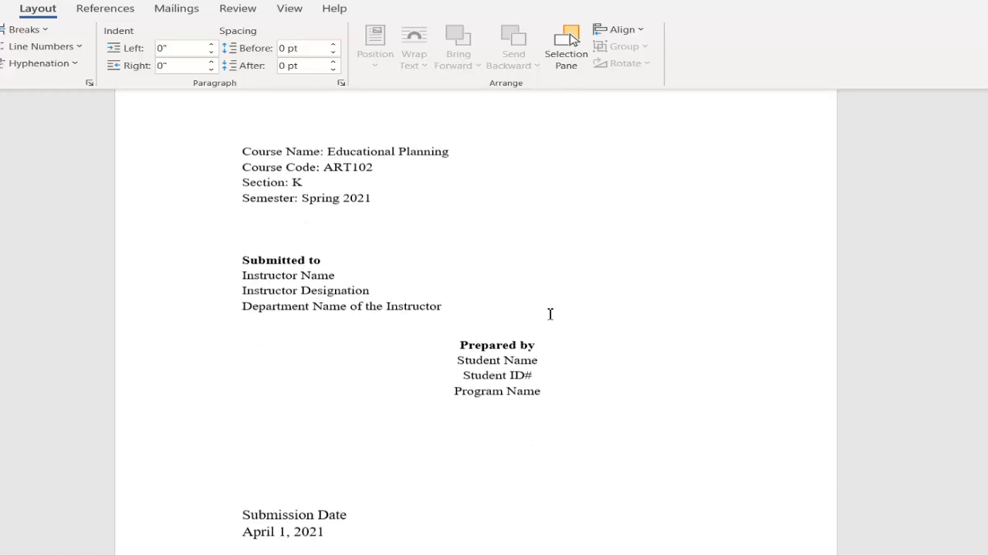
scroll(550, 314, down, 3)
scroll(550, 313, up, 5)
scroll(550, 314, up, 1)
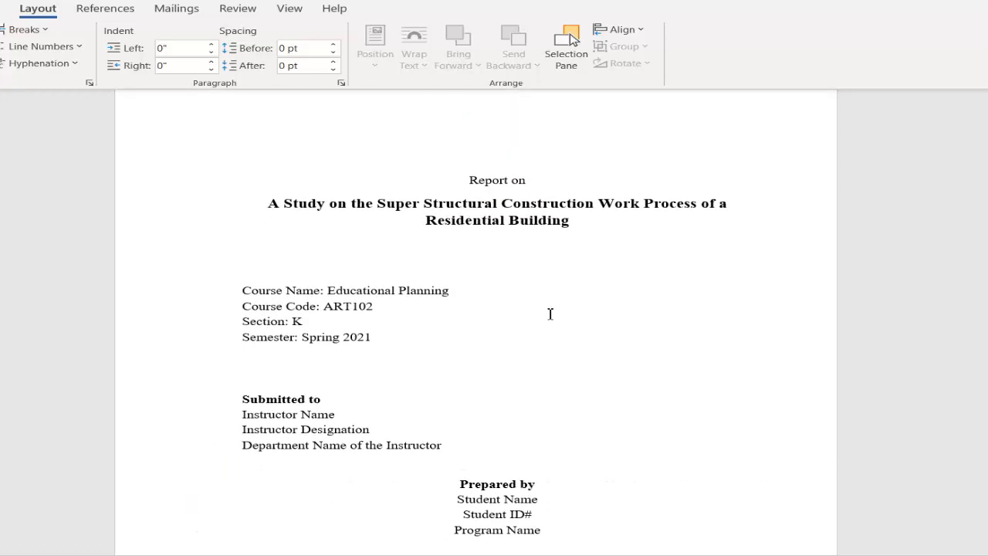
Set the left margin to 1" and the gutter to 0.5" for the title page's section
click(341, 82)
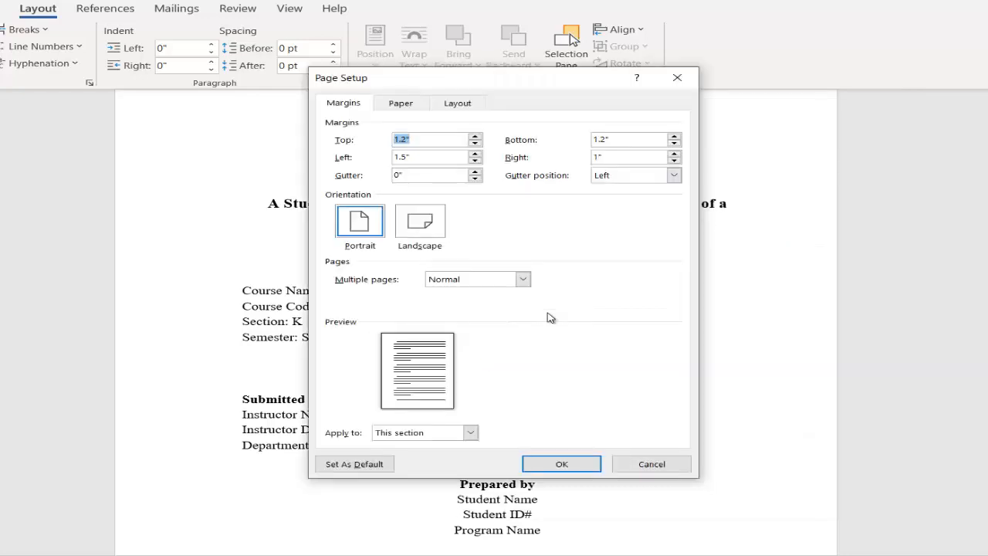
click(407, 157)
key(BackSpace)
key(BackSpace)
click(407, 176)
key(shift+Right)
text(0.5)
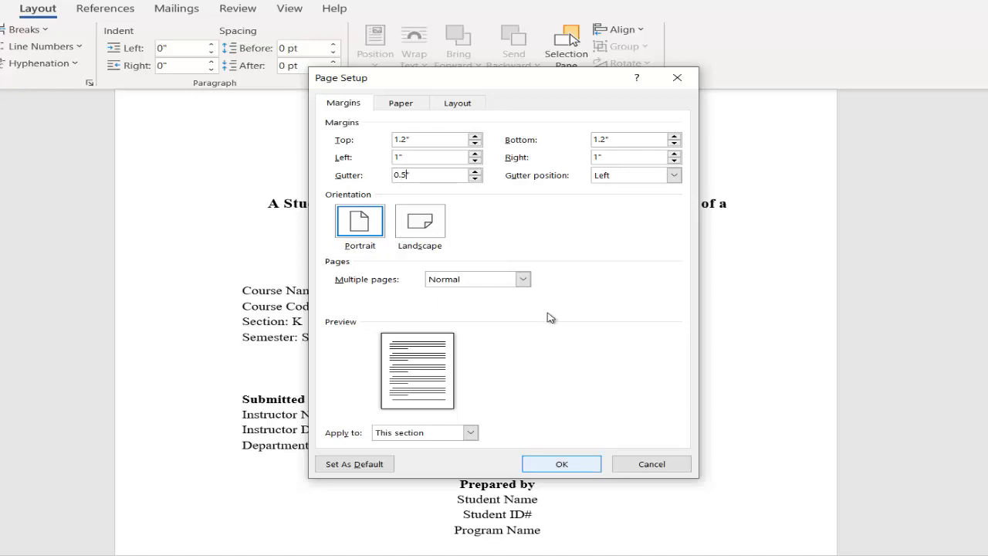
key(Return)
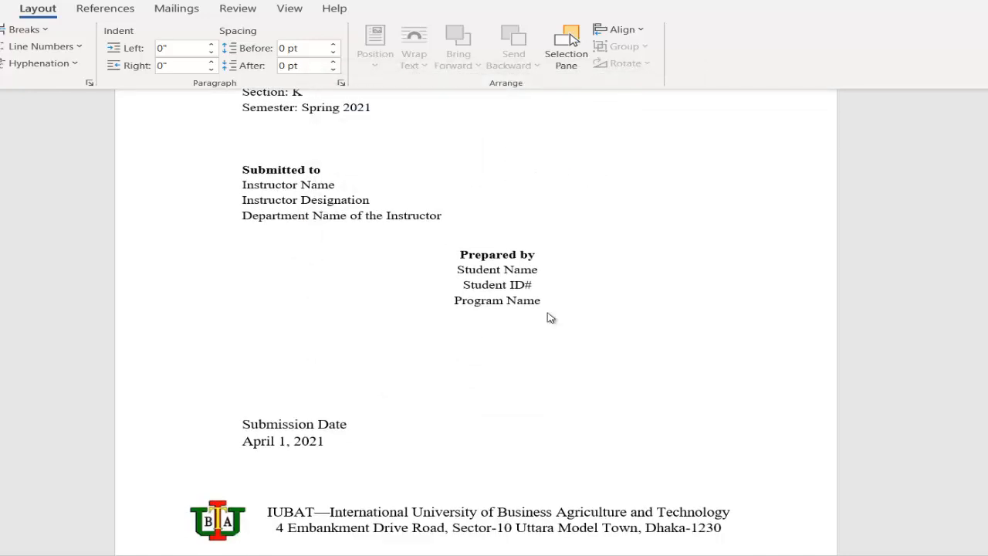
Check the margin and gutter settings of the title page's section, close the dialog, and inspect the page
click(89, 83)
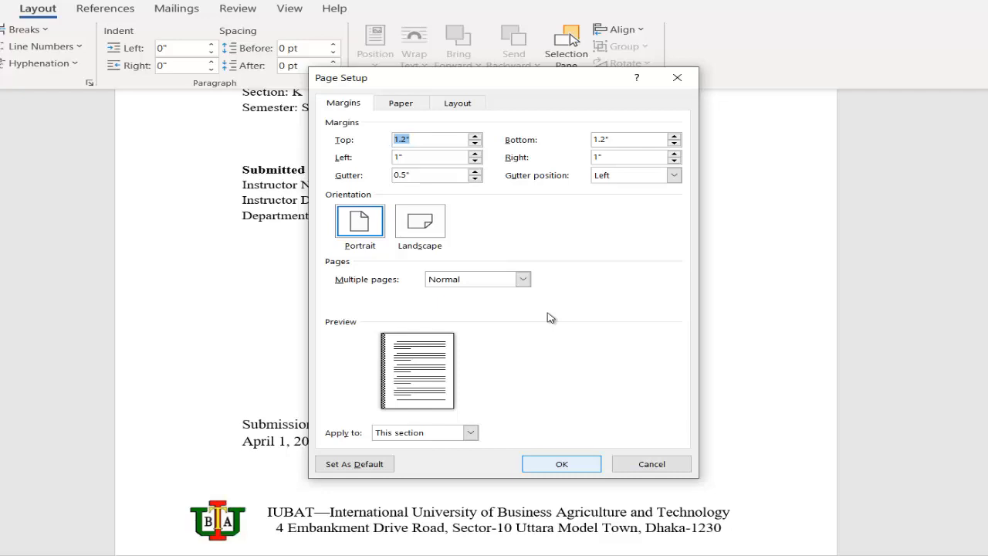
key(Return)
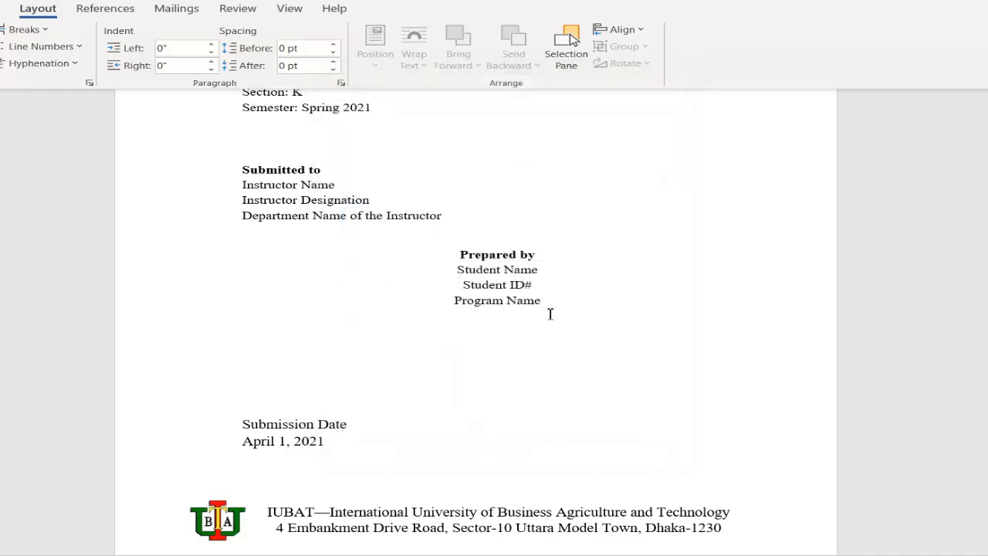
scroll(550, 313, up, 3)
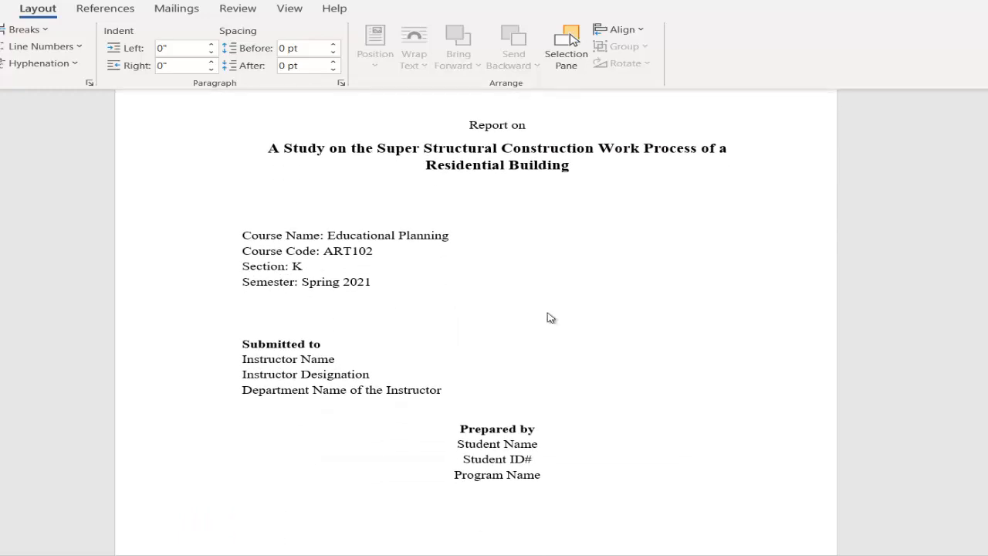
mouse_move(715, 555)
mouse_move(757, 554)
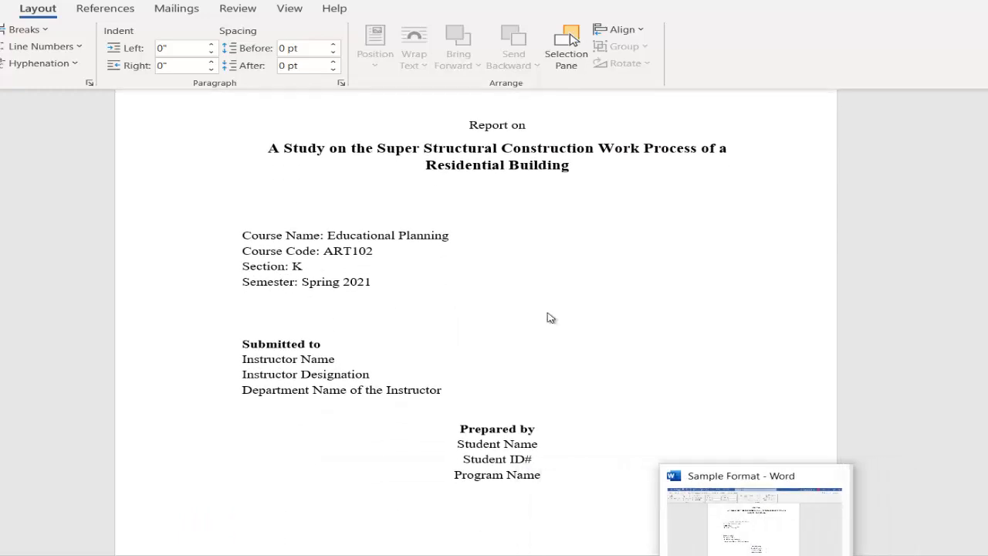